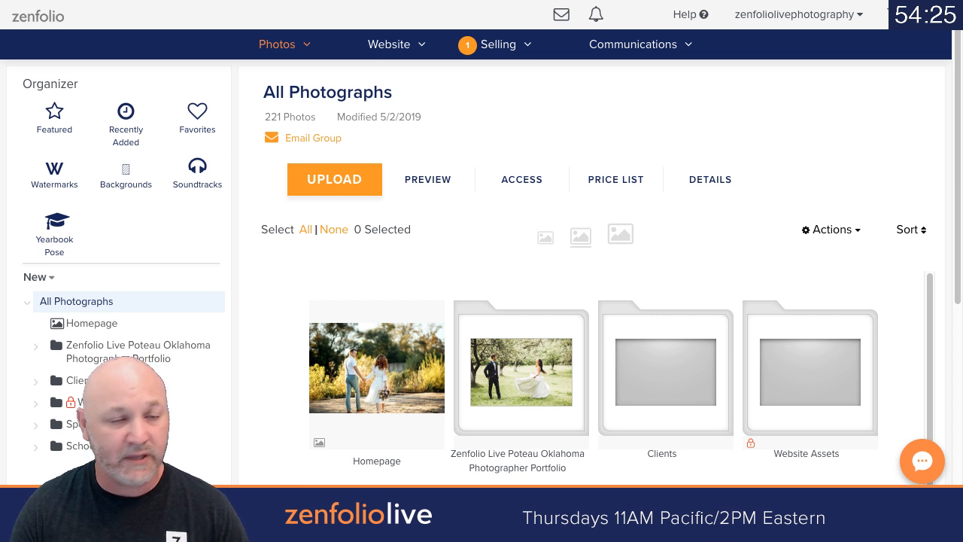
Step: Open the first photo in the Fraiser Wedding gallery and review its downloads, packages and print products for sale
key("ctrl+Tab")
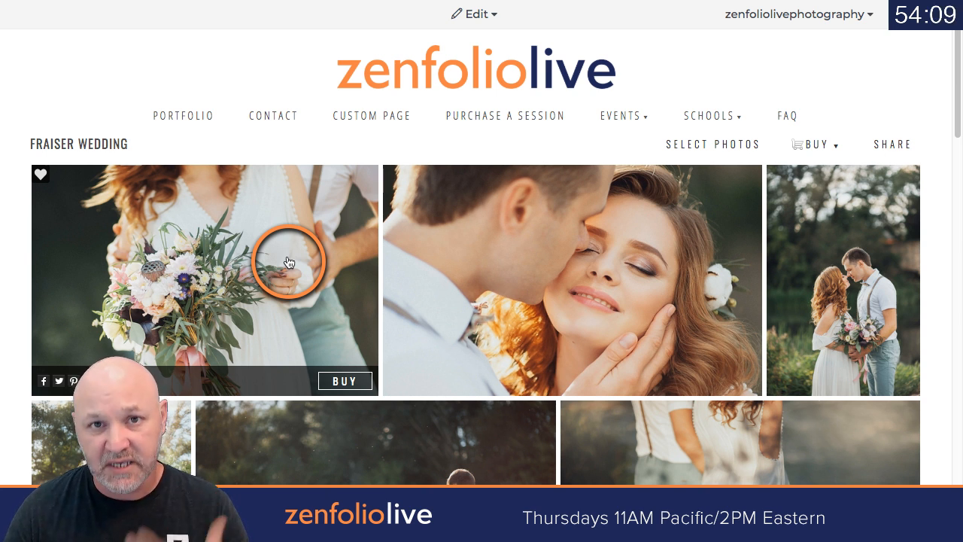
left_click(292, 228)
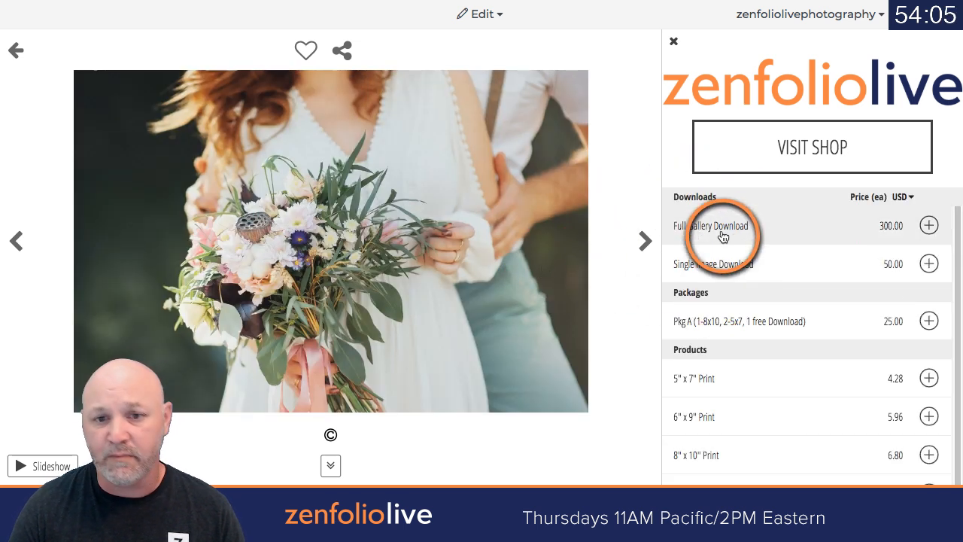
scroll(799, 406, "down", 1)
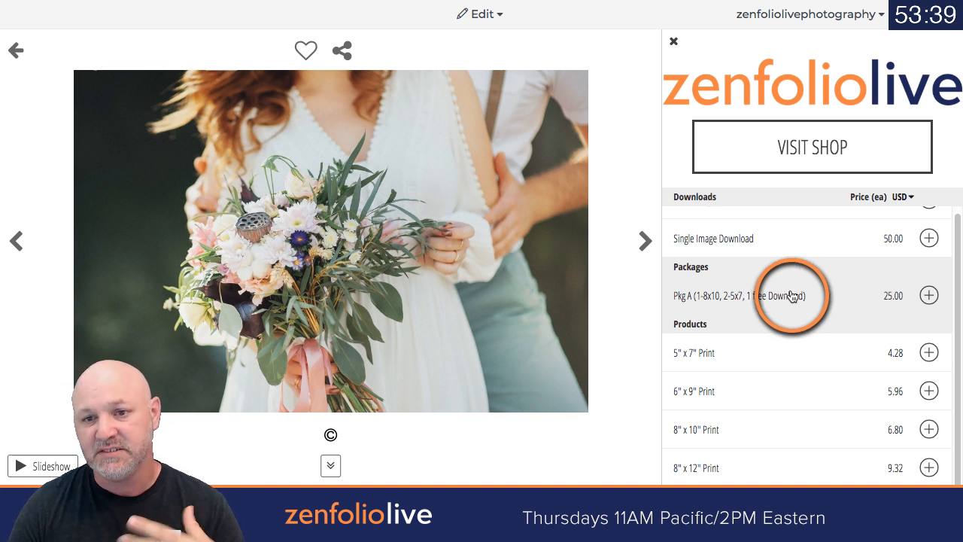
Step: Return to the photo organizer and open the list of digital products in the selling area
left_click(479, 14)
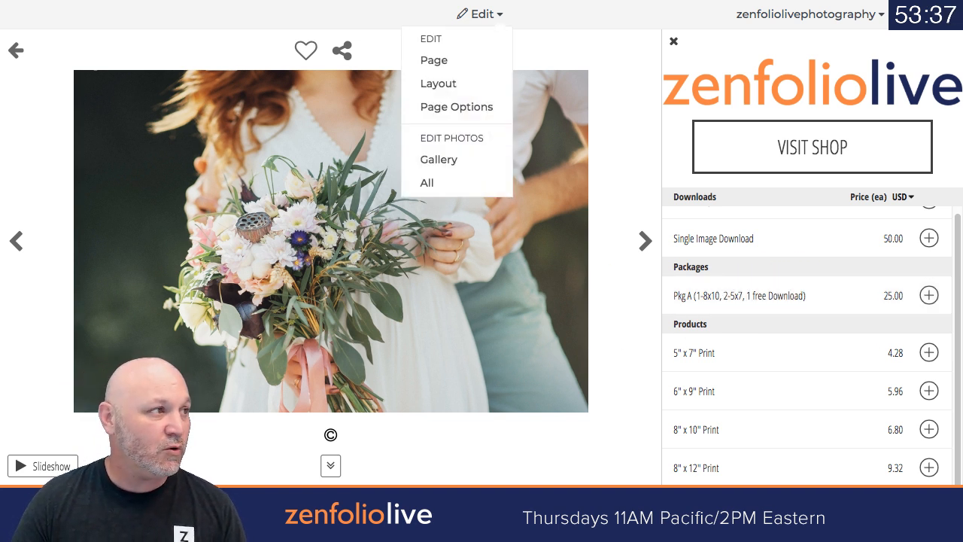
left_click(426, 180)
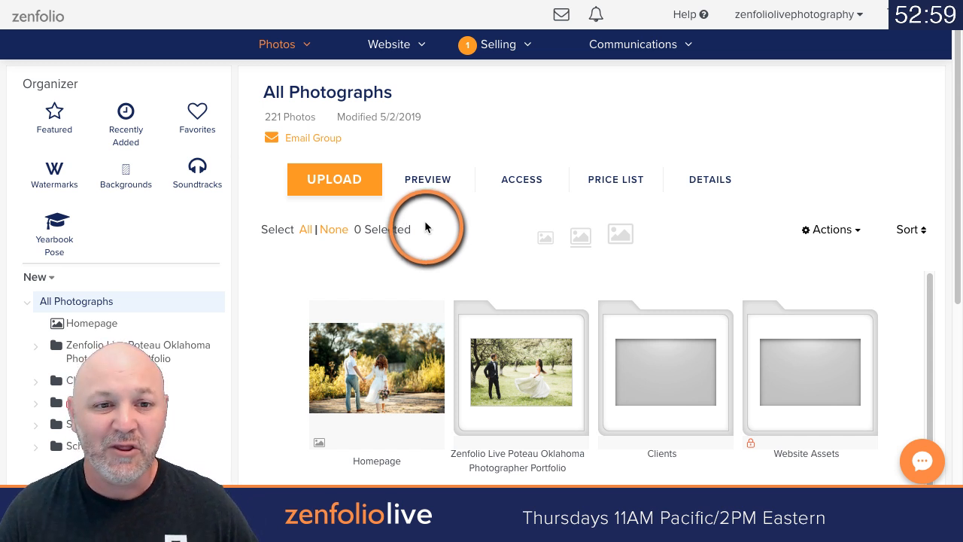
left_click(496, 45)
left_click(496, 45)
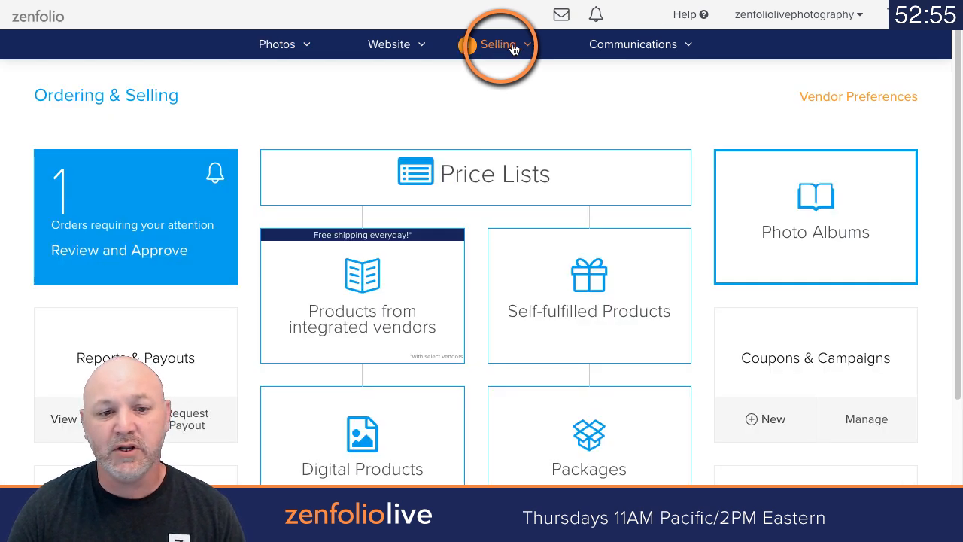
scroll(525, 189, "down", 1)
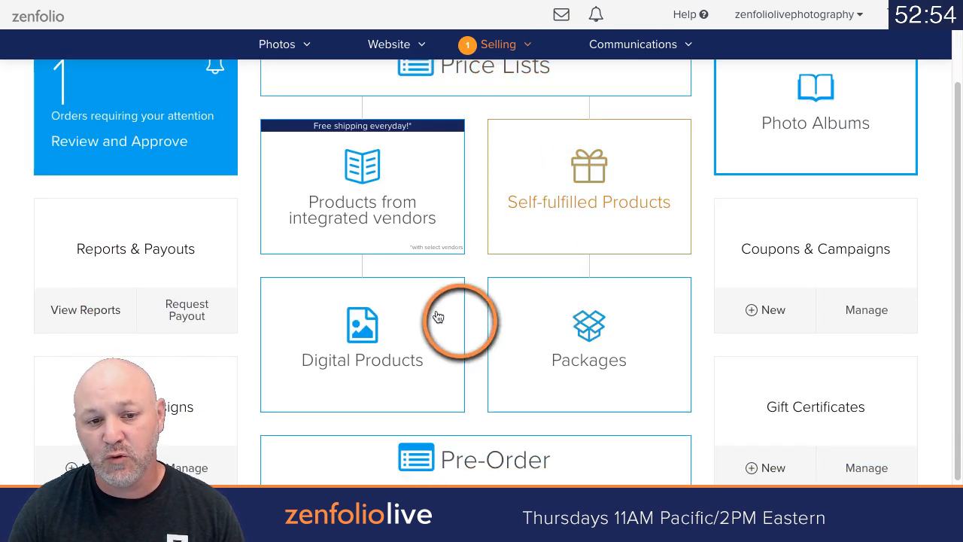
left_click(368, 306)
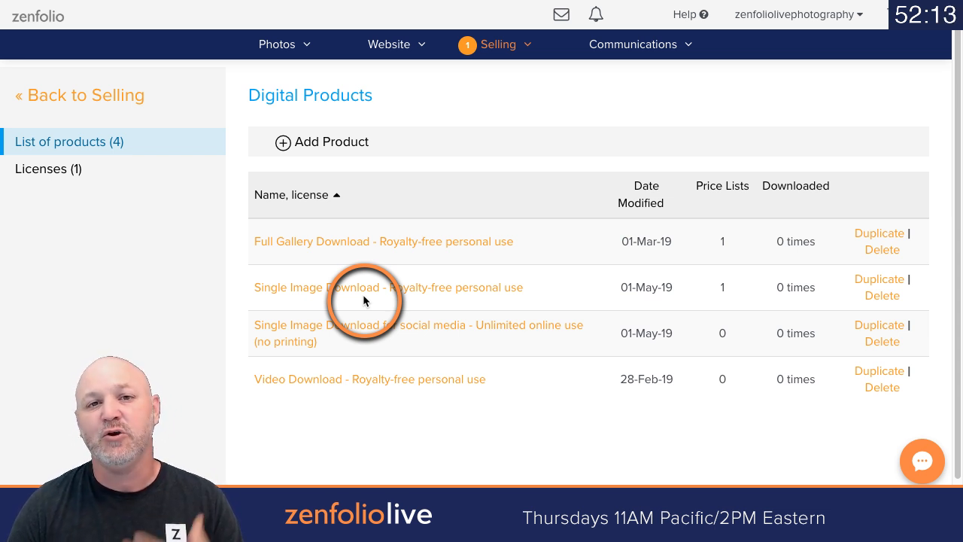
Step: Start a new digital product and title it "Single Image Download"
left_click(285, 145)
left_click(421, 193)
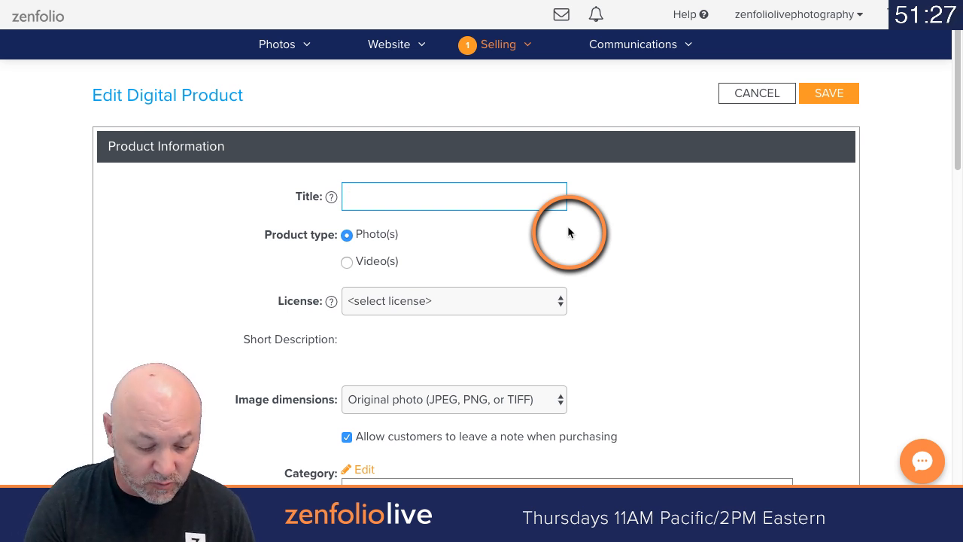
type("Single imag")
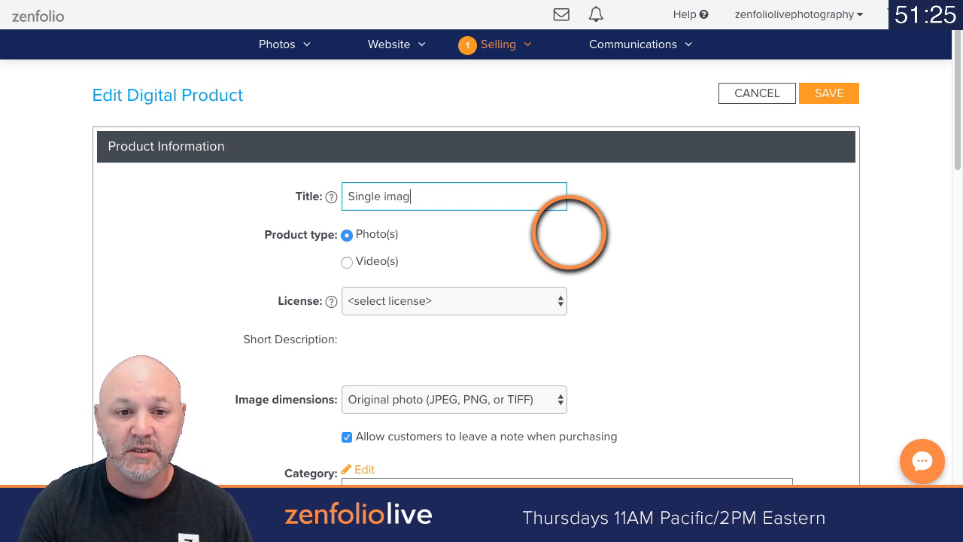
type("e Down")
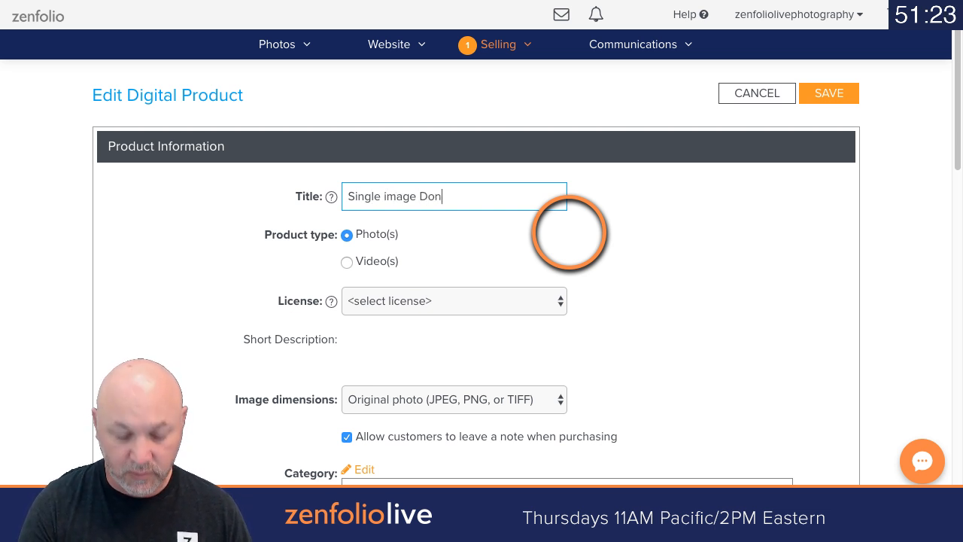
key("BackSpace")
type("wnload")
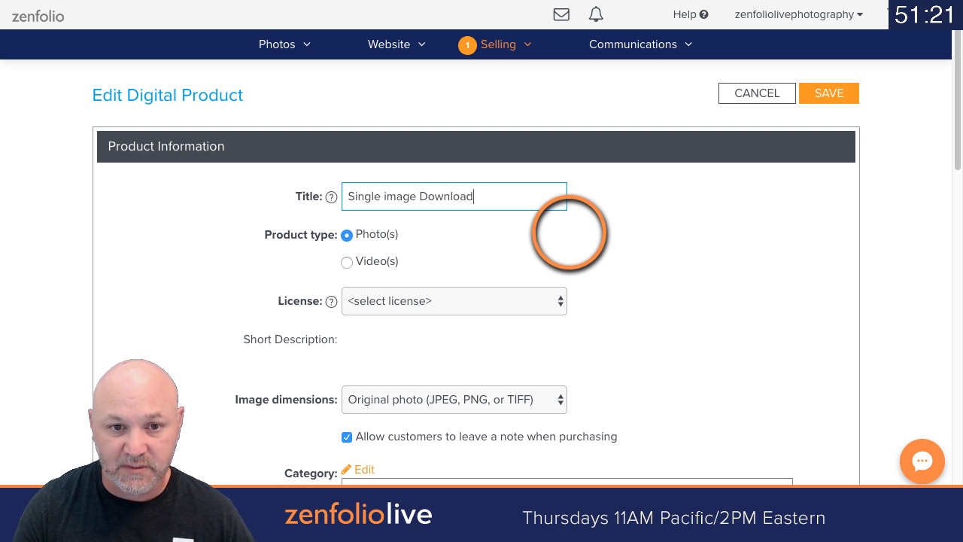
left_click(390, 198)
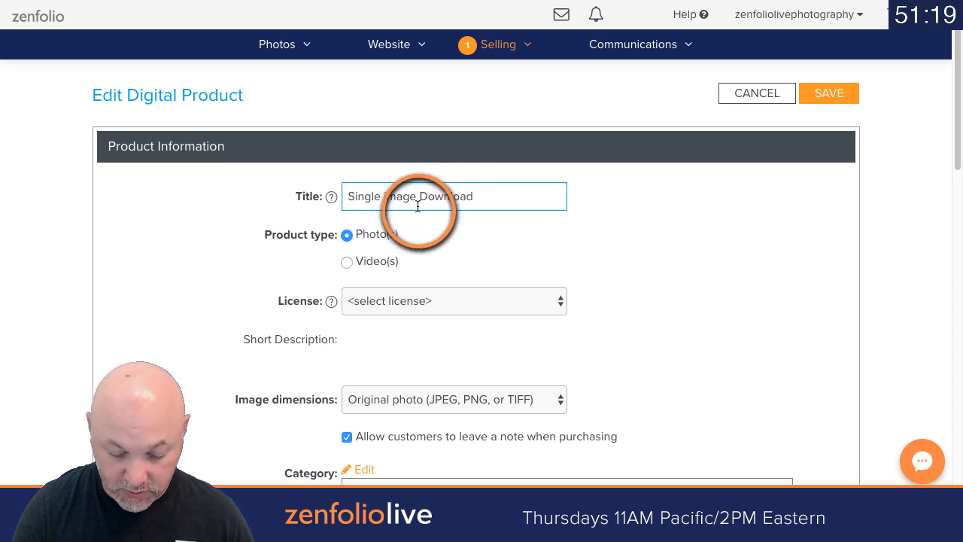
key("BackSpace")
type("I")
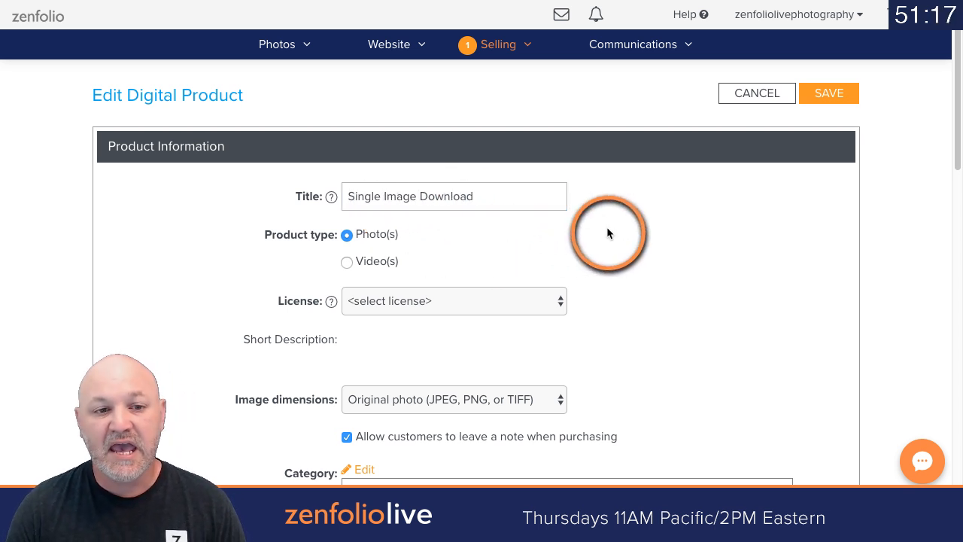
left_click(638, 230)
Step: Set the new product's license to "Royalty-free personal use"
scroll(639, 230, "down", 1)
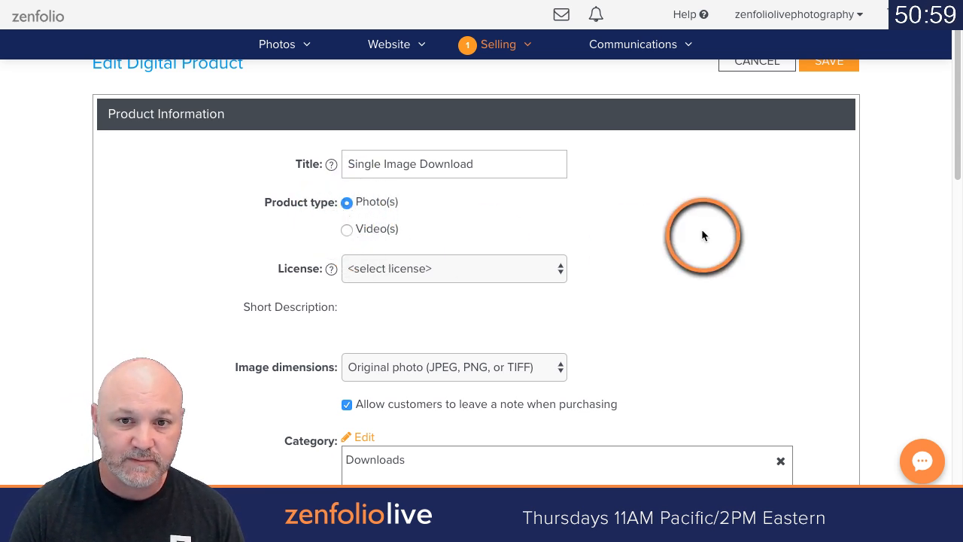
scroll(701, 228, "down", 1)
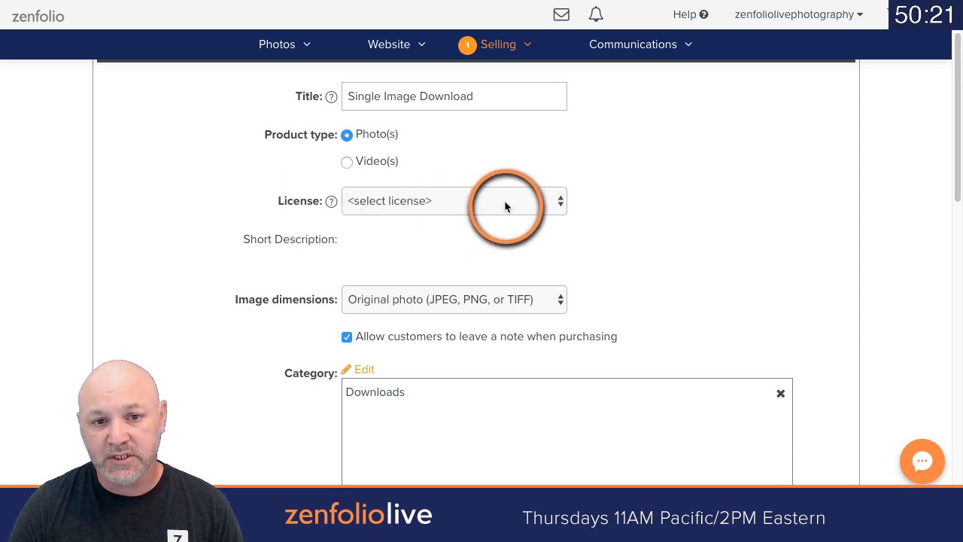
left_click(531, 201)
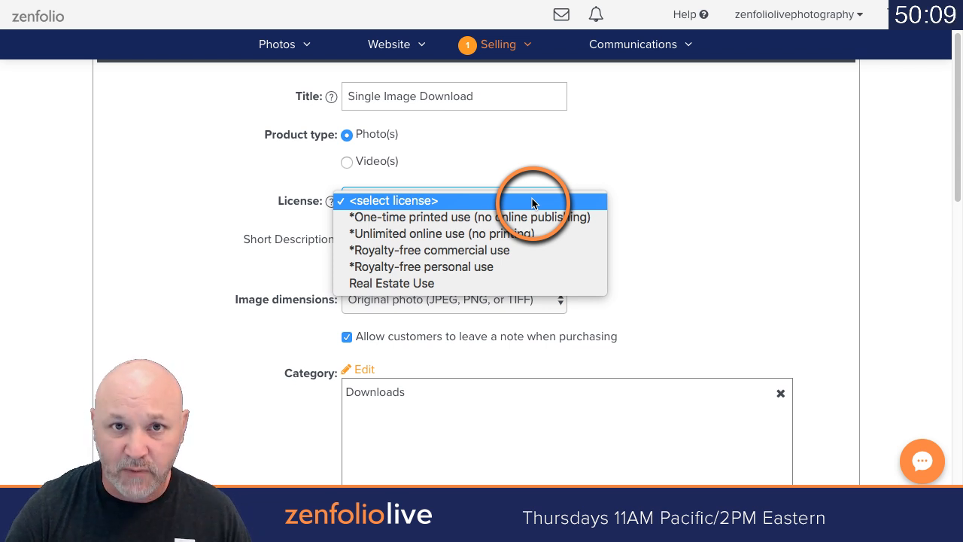
left_click(492, 267)
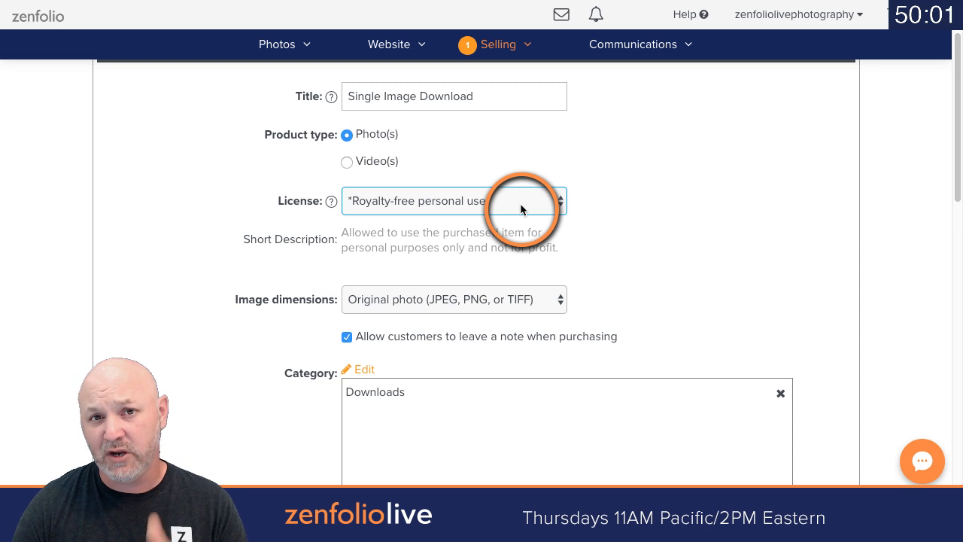
left_click(625, 221)
Step: Disallow customer notes when purchasing and try to save the digital product
scroll(693, 222, "down", 1)
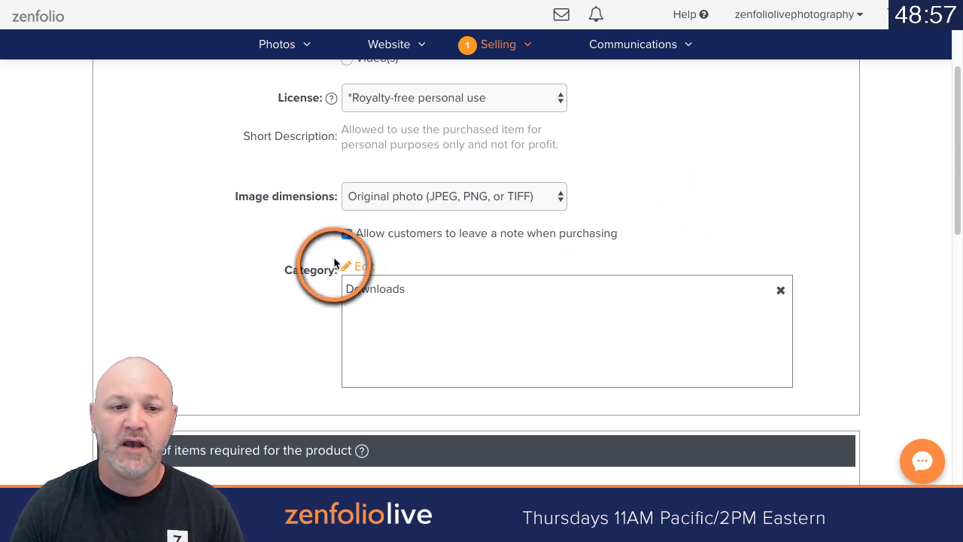
left_click(346, 234)
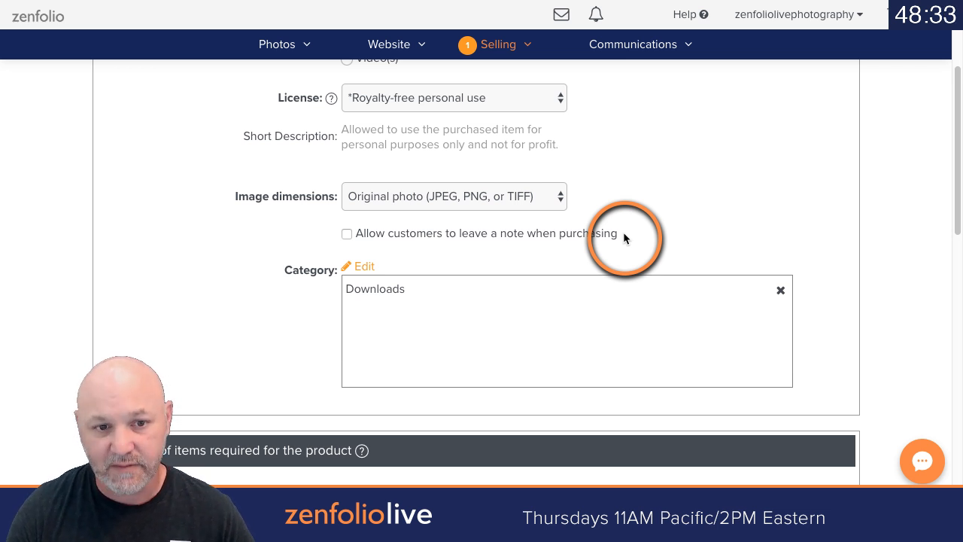
scroll(676, 211, "down", 1)
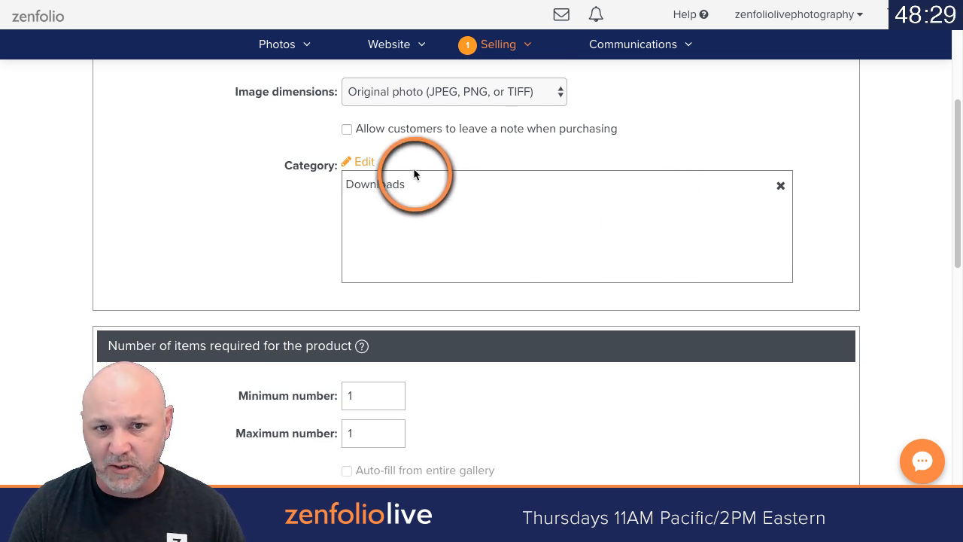
scroll(647, 245, "down", 3)
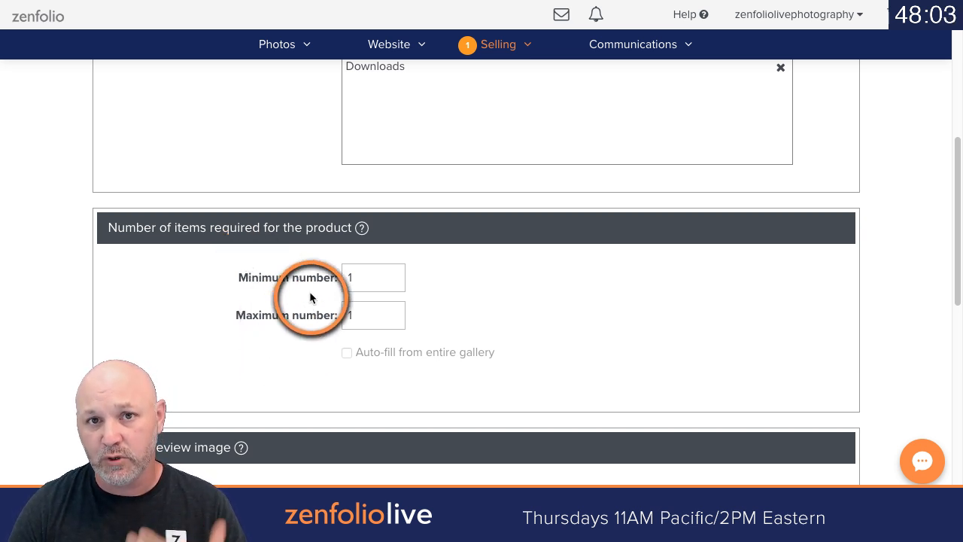
scroll(865, 262, "down", 5)
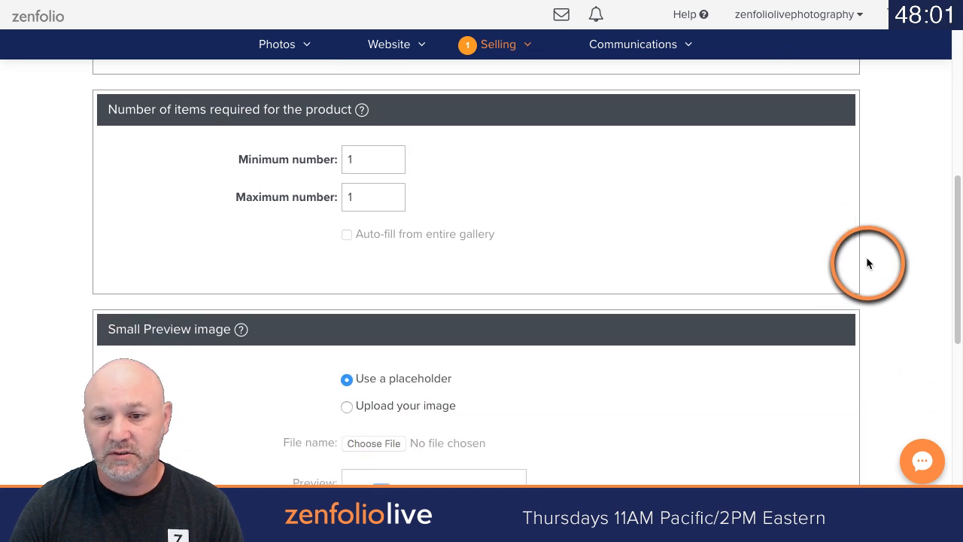
scroll(865, 262, "down", 4)
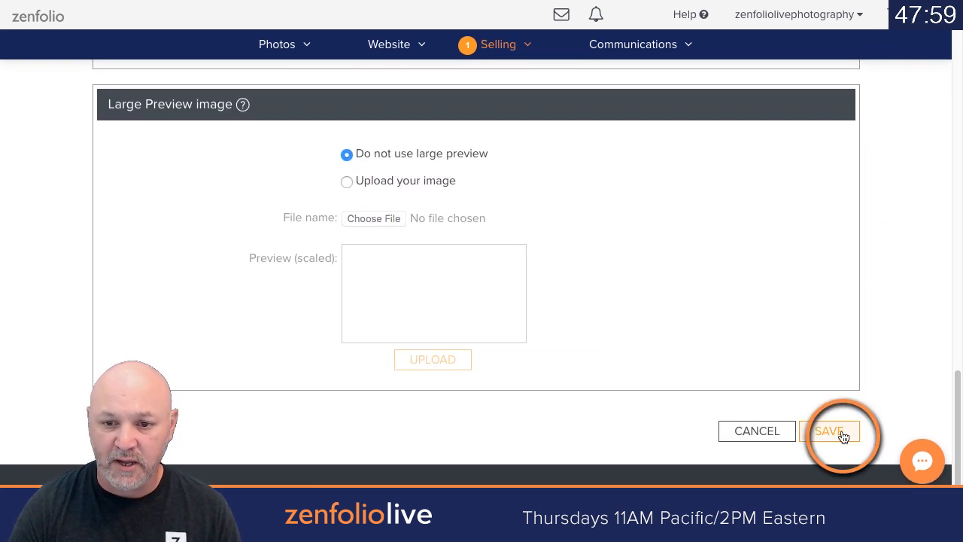
left_click(841, 433)
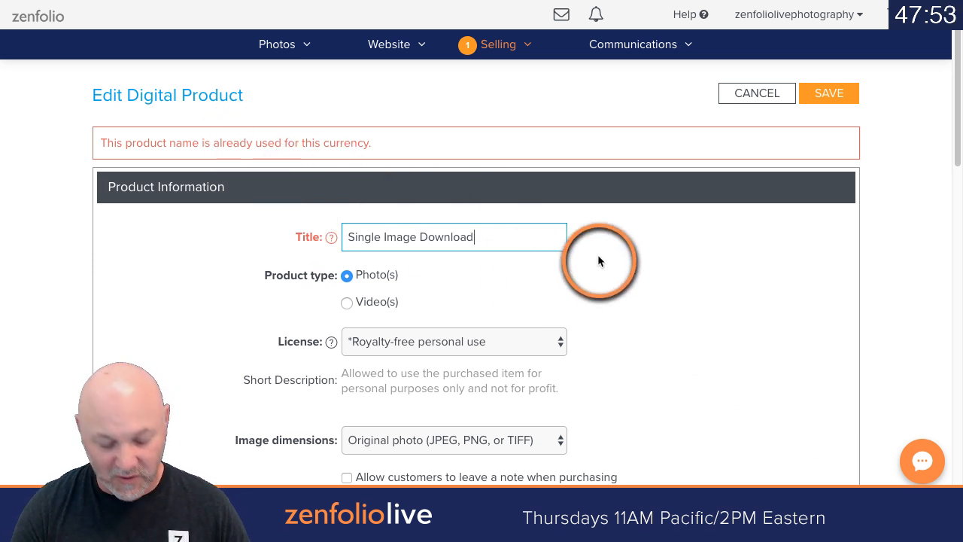
Step: Change the product title to "Single Image Download X" and save the product
type("X")
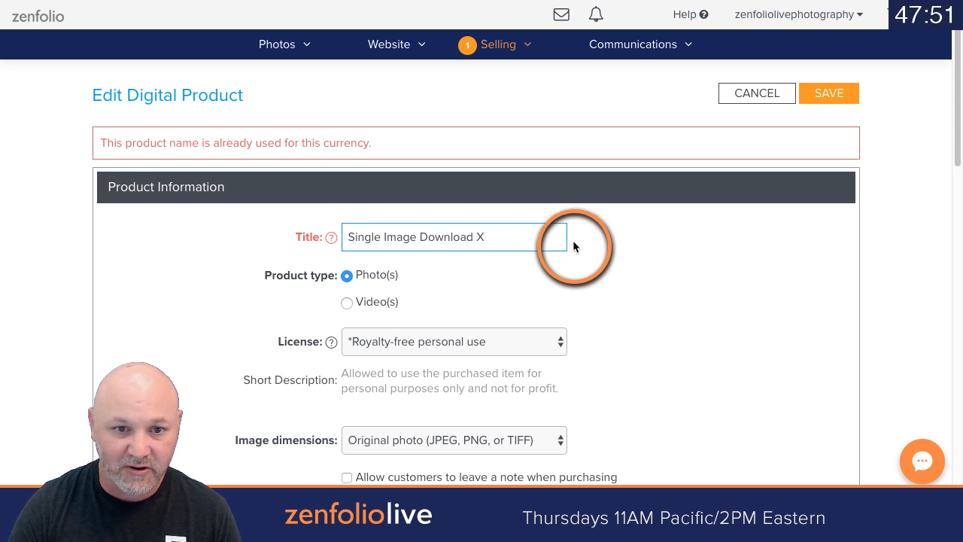
key("BackSpace")
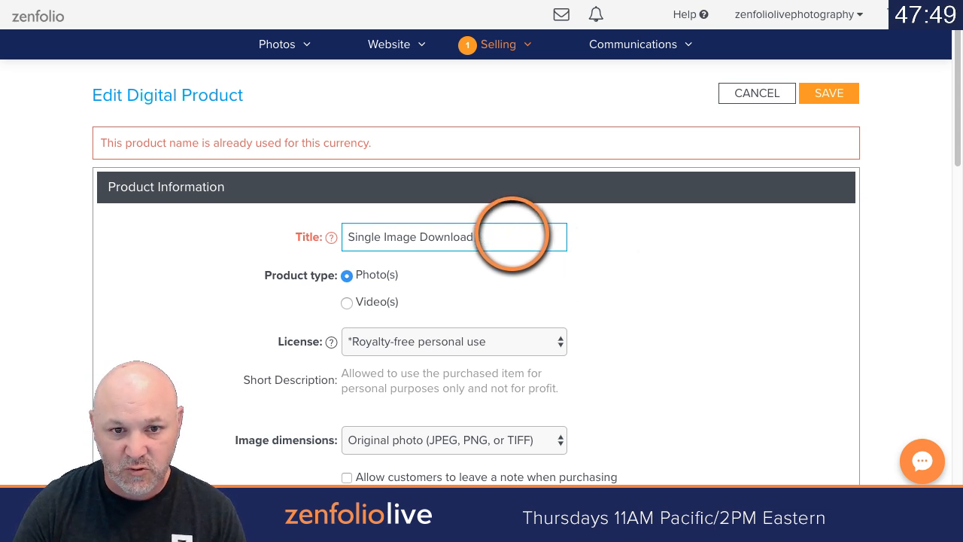
type("X")
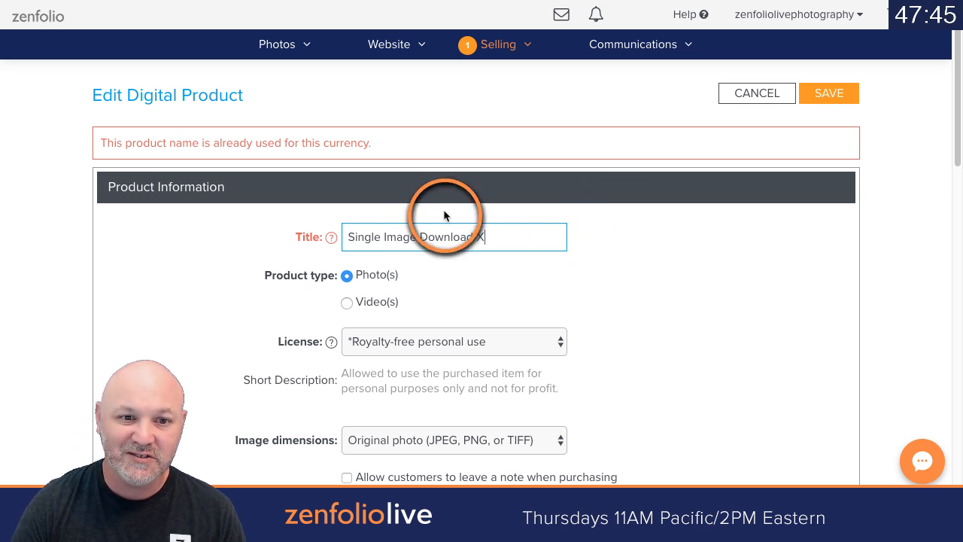
left_click(840, 100)
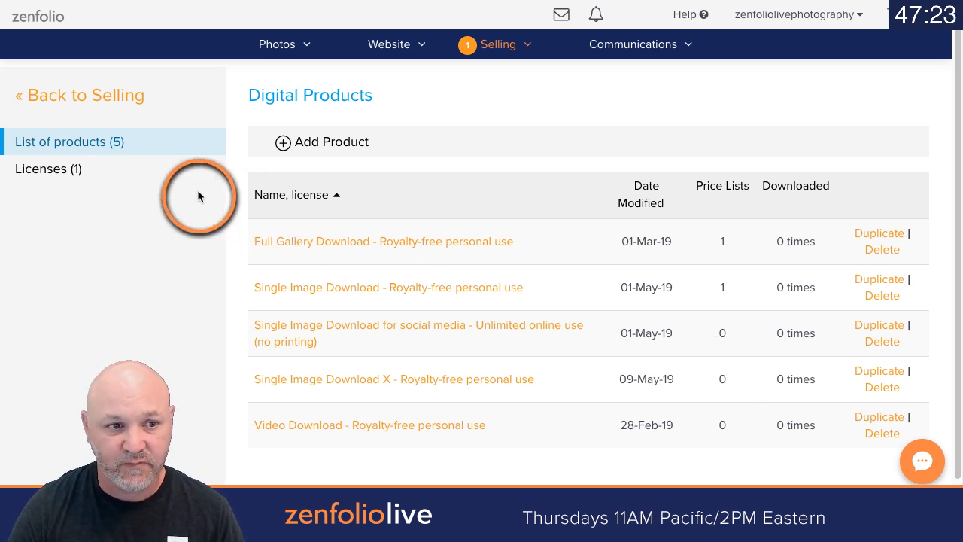
Step: Start a new custom license agreement from the license list and enter a demo name for it
left_click(72, 176)
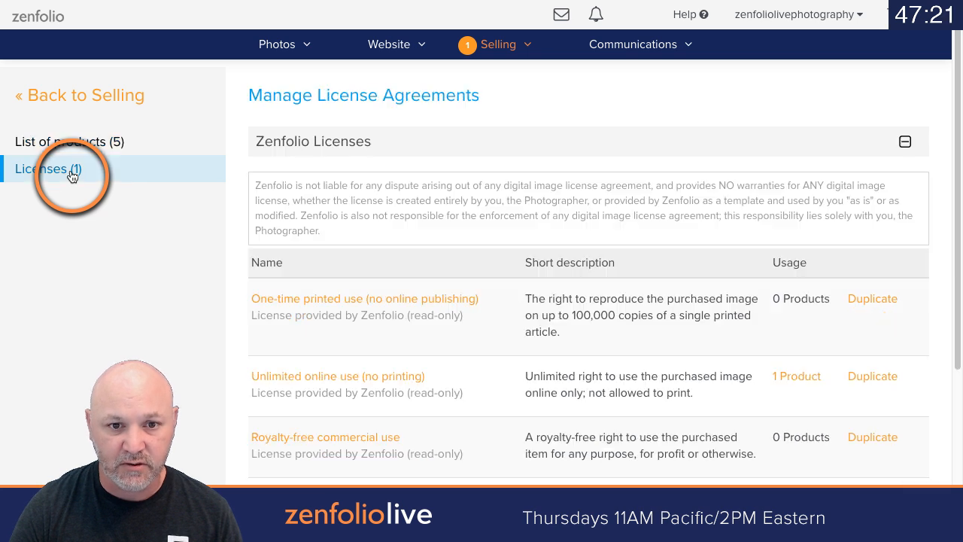
scroll(451, 316, "down", 3)
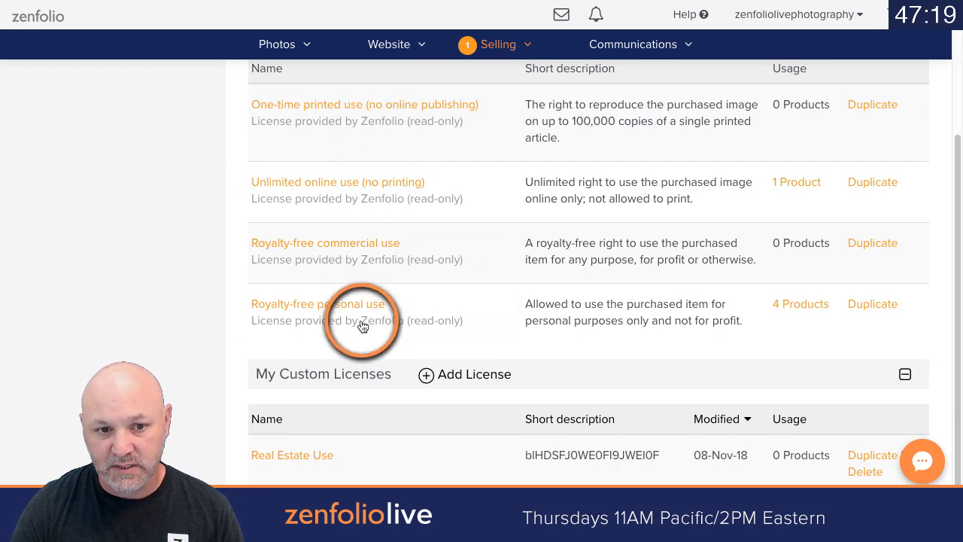
scroll(376, 236, "down", 1)
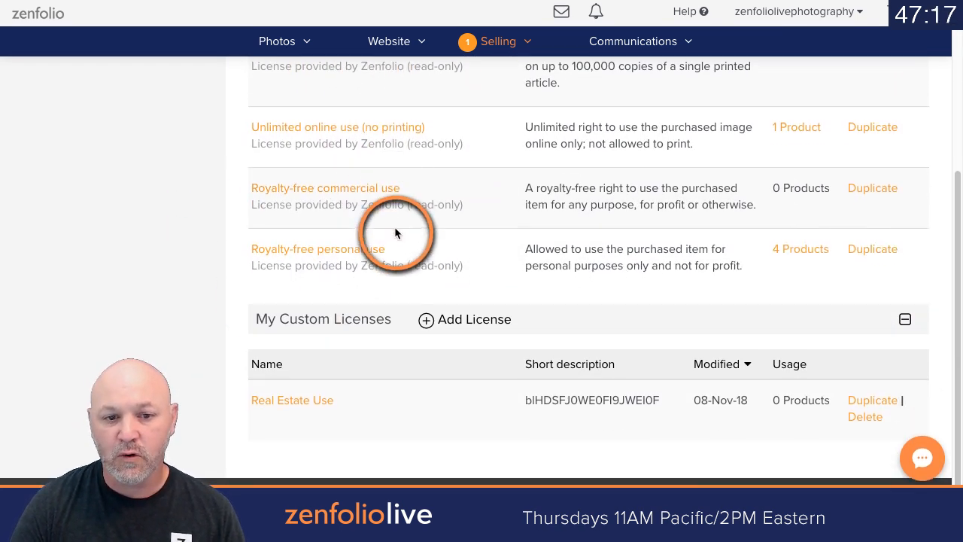
left_click(467, 324)
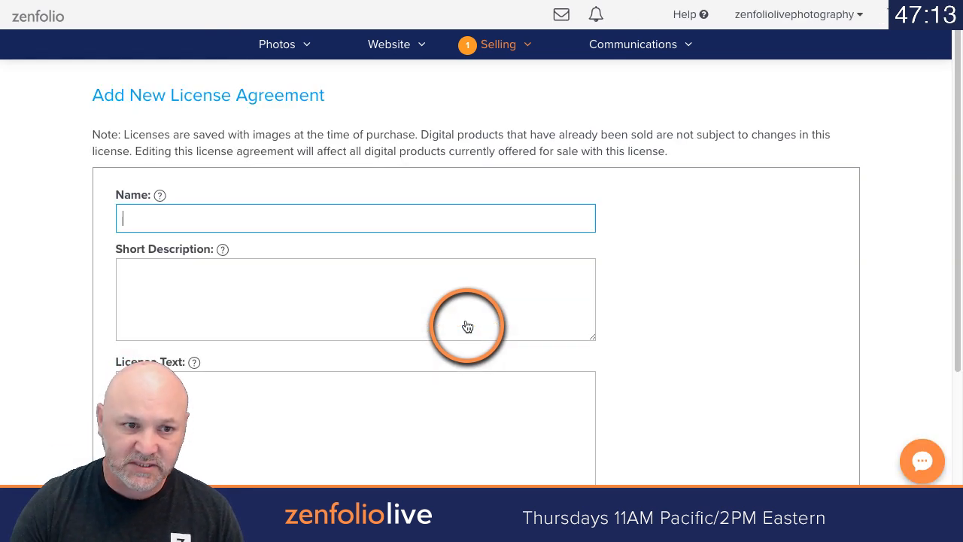
type("Robert")
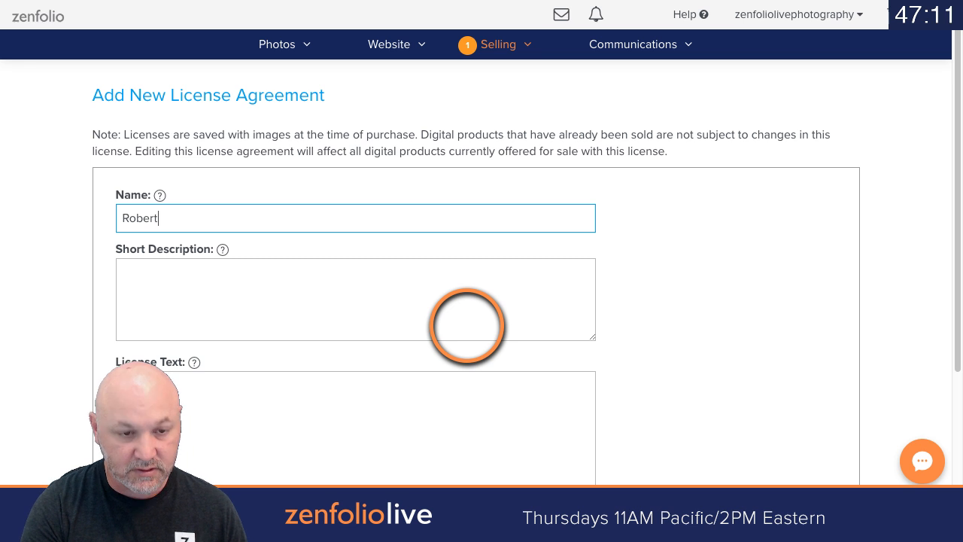
type("s Demo")
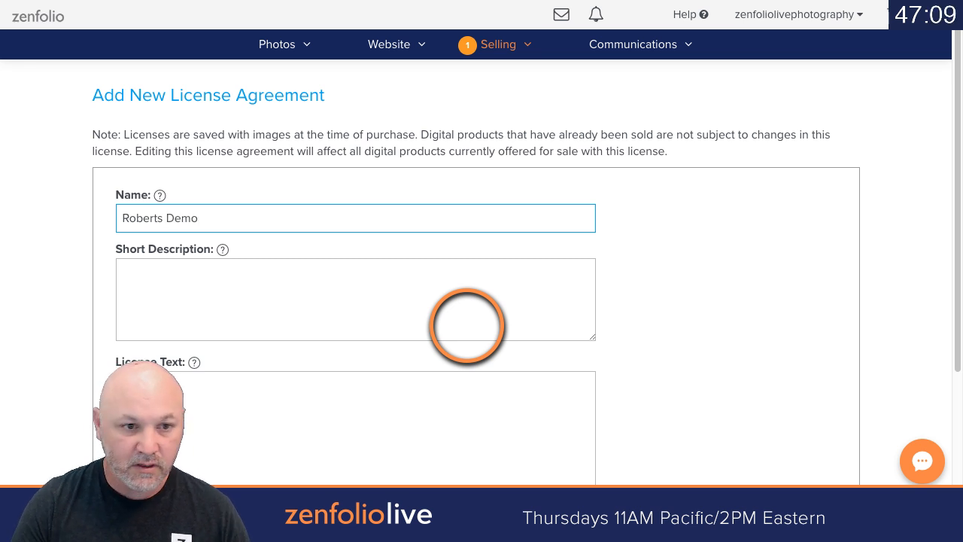
Step: Enter "eyeryer" as the short description and "ryertery" as the license text, and save the license agreement
key("Tab")
type("eyeryer")
left_click(444, 406)
type("ryertery")
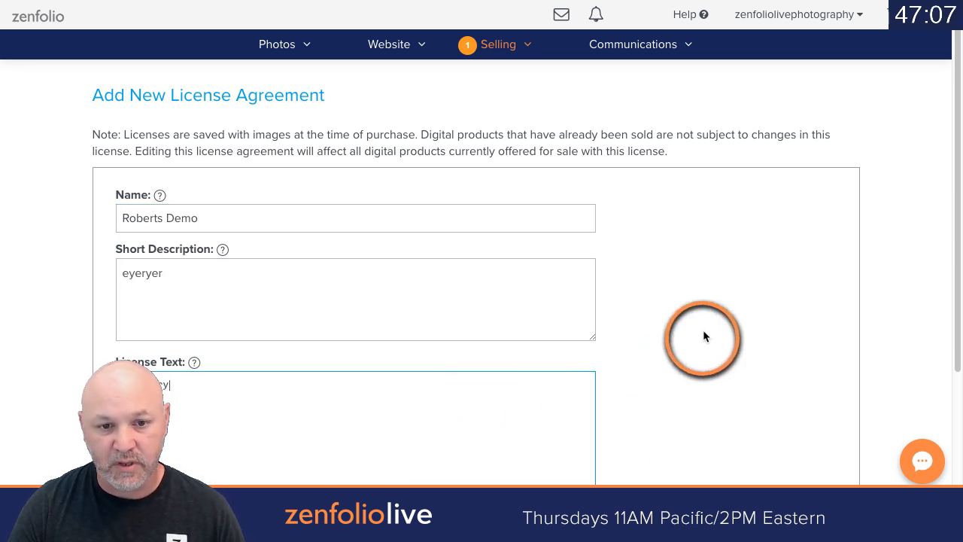
scroll(722, 320, "down", 2)
scroll(742, 307, "down", 1)
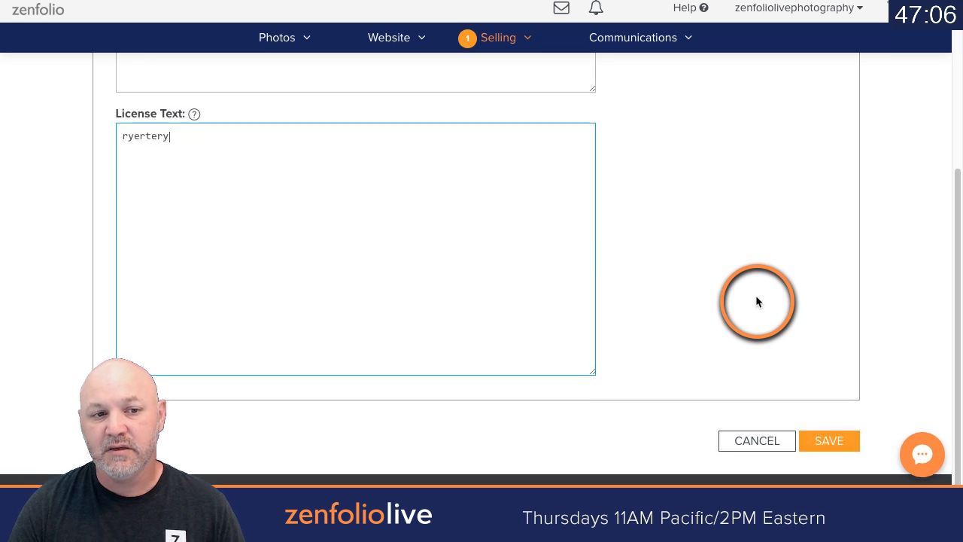
left_click(835, 449)
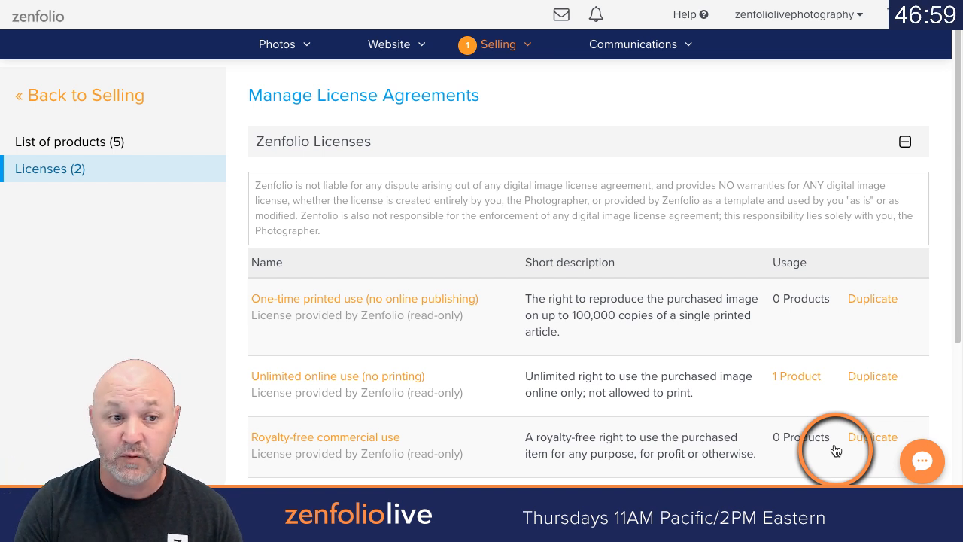
Step: Duplicate the "Single Image Download X" digital product and change the copy's title to "Full Gallery Download X"
left_click(116, 143)
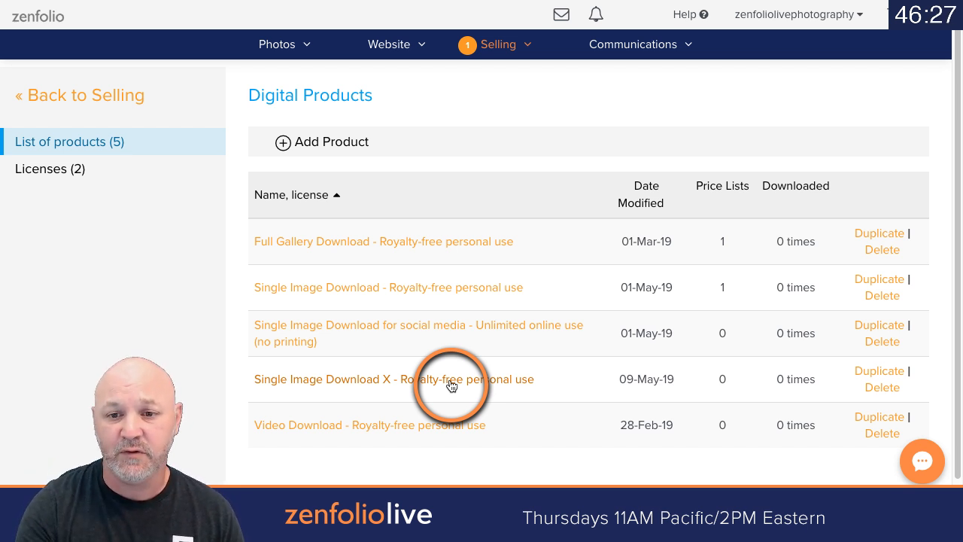
left_click(878, 371)
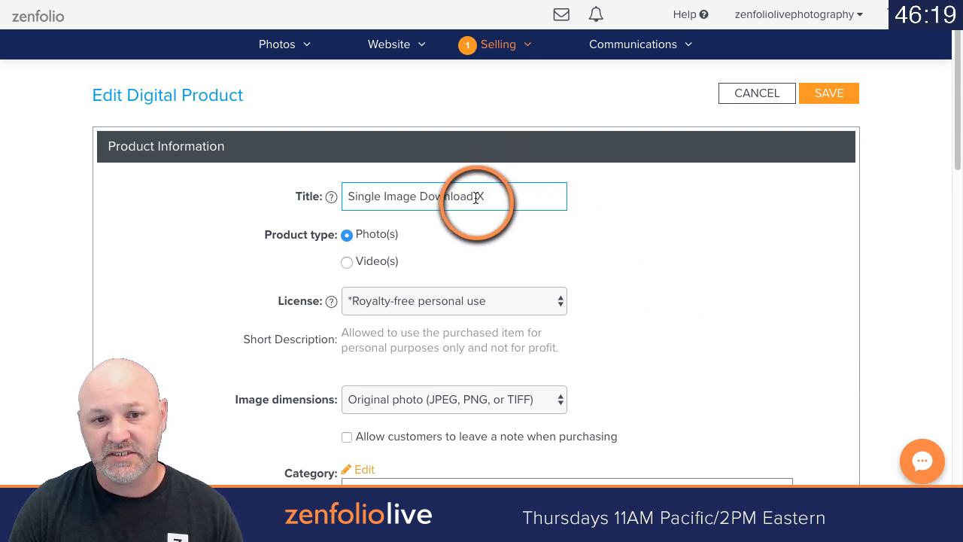
left_click_drag(475, 200, 354, 192)
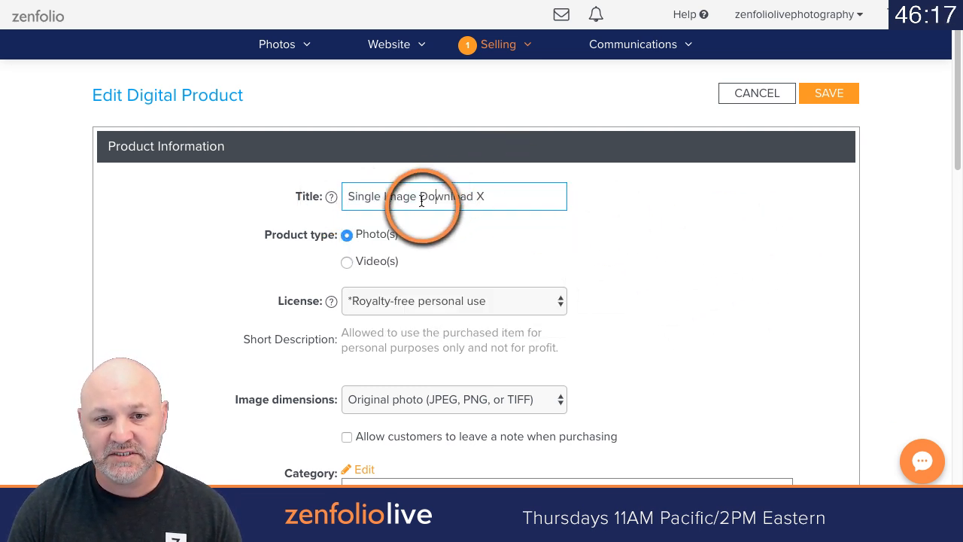
left_click_drag(415, 197, 339, 190)
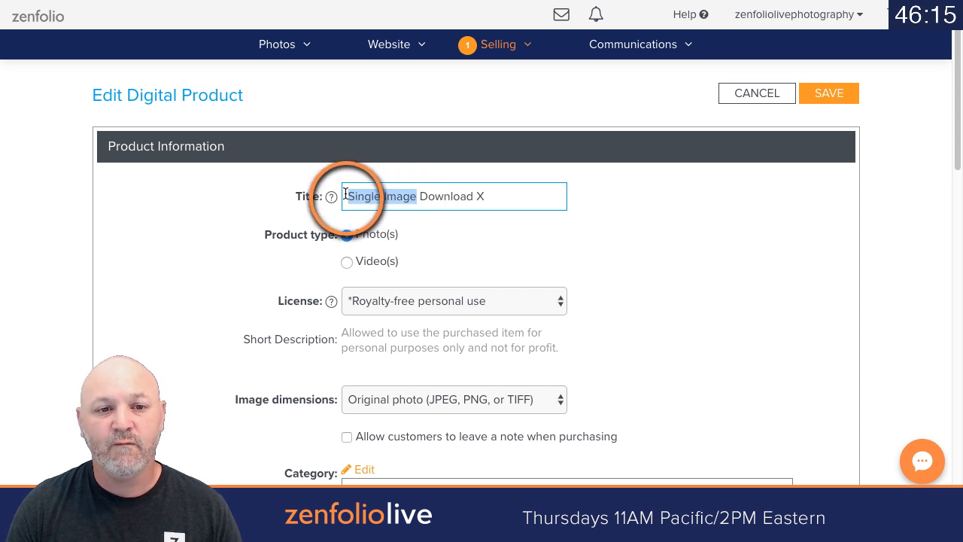
type("Full Ga")
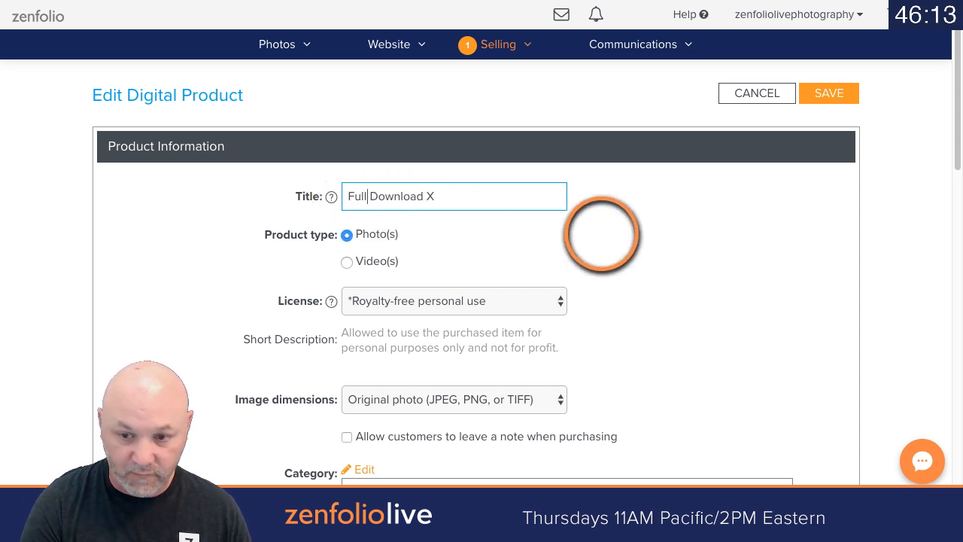
type("llery")
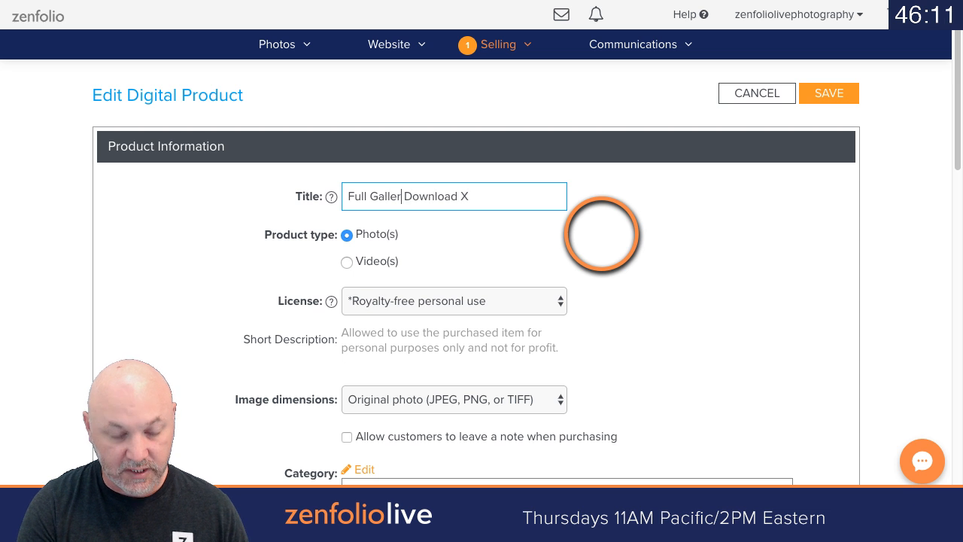
left_click(682, 262)
Step: Check which licenses are available for the duplicated product without changing its selection
scroll(682, 262, "down", 1)
scroll(682, 261, "down", 1)
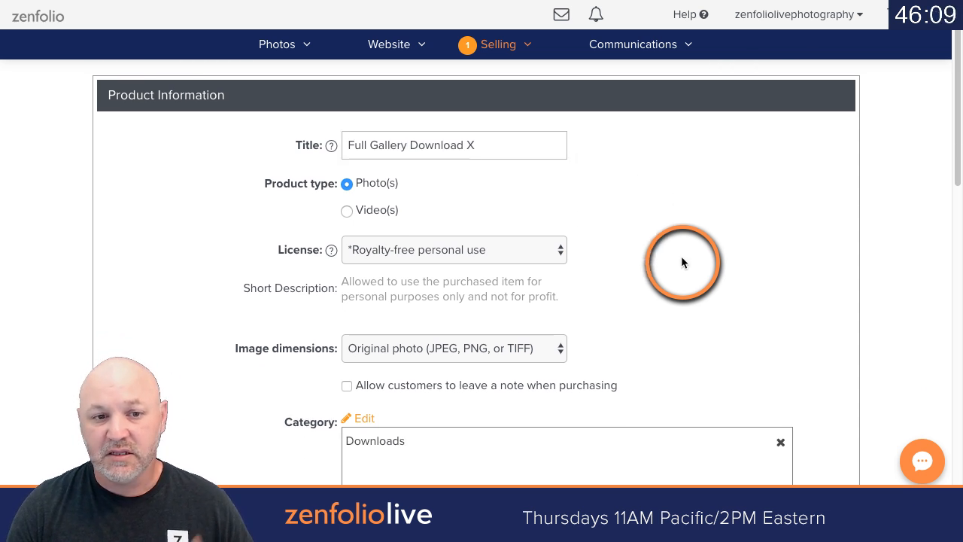
left_click(560, 249)
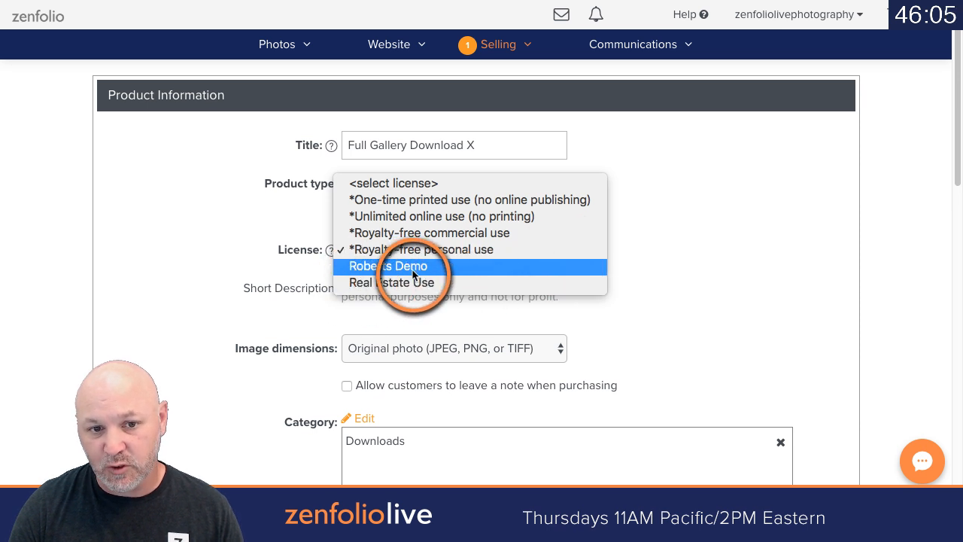
left_click(696, 269)
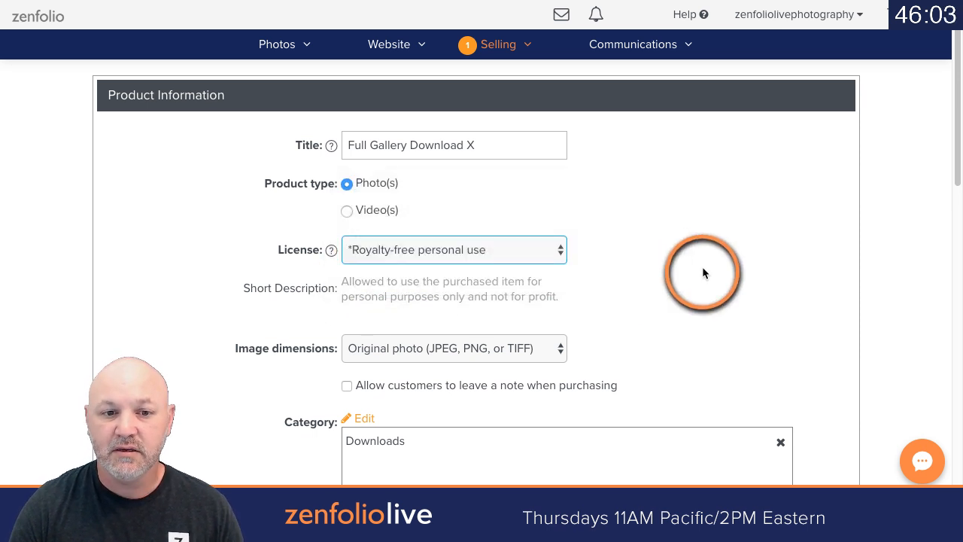
Step: Set the maximum number of items required for the full gallery product to 350
scroll(704, 271, "down", 2)
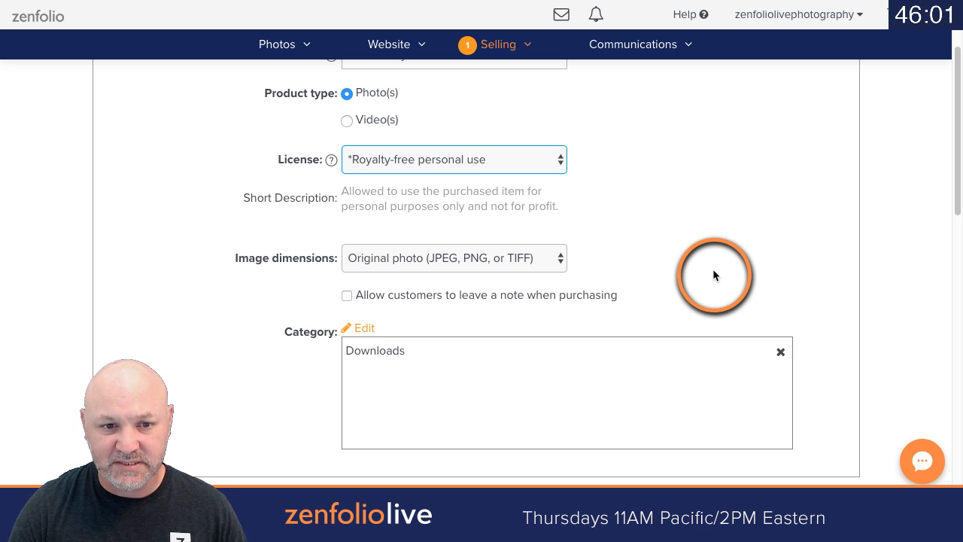
scroll(713, 270, "down", 1)
scroll(713, 275, "down", 4)
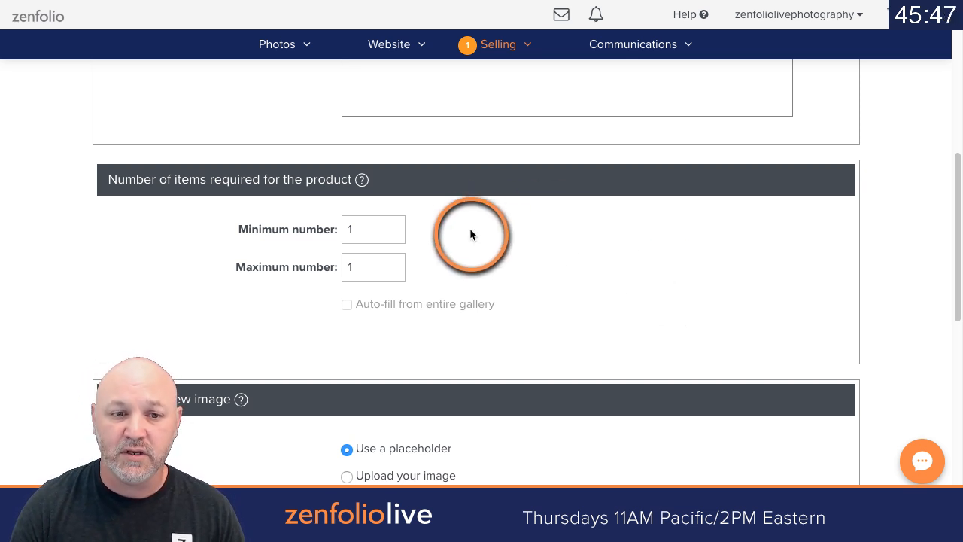
double_click(391, 259)
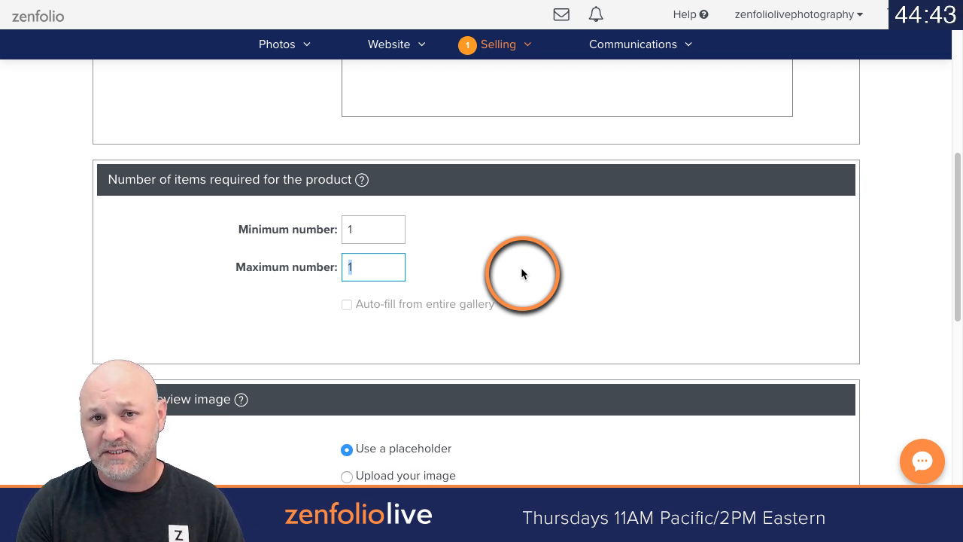
type("3")
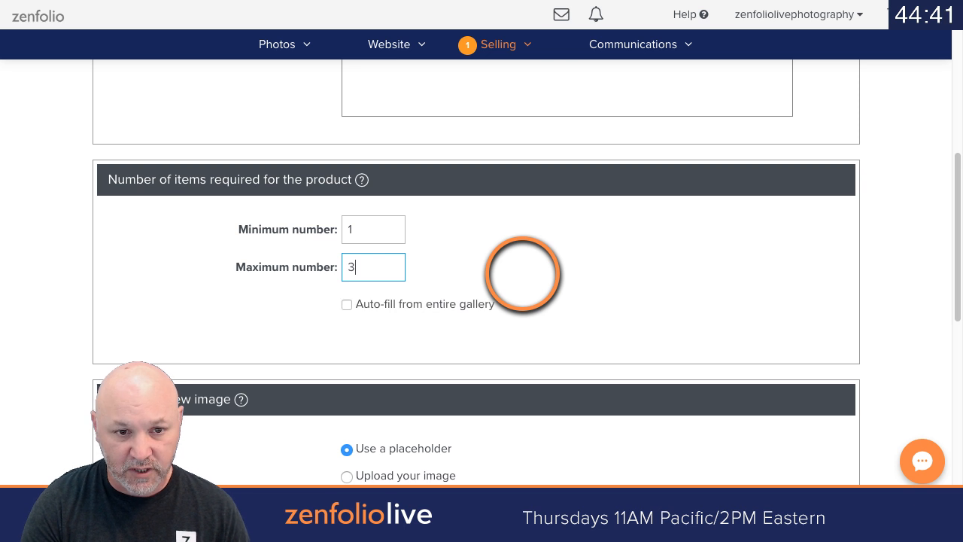
type("50")
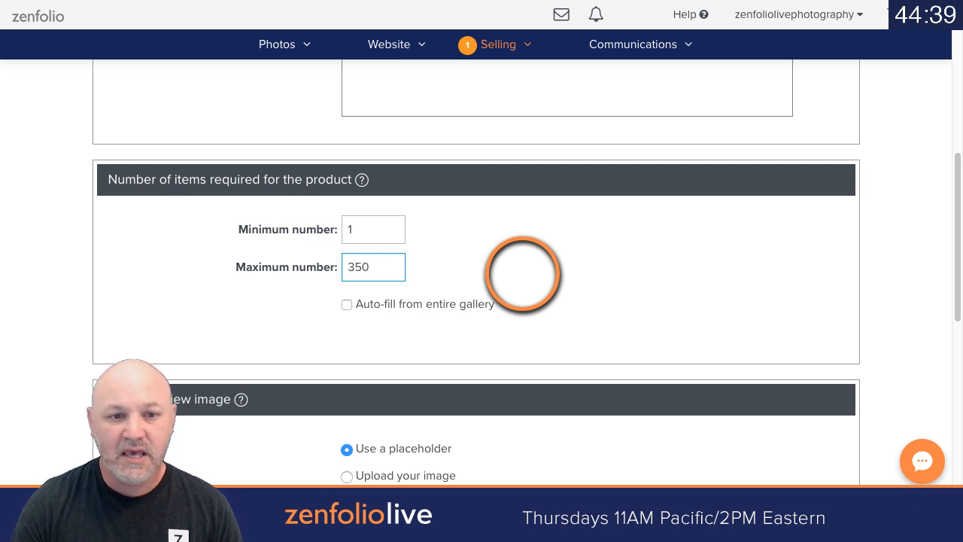
Step: Enable auto-fill from the entire gallery and save the full gallery download product
left_click(349, 305)
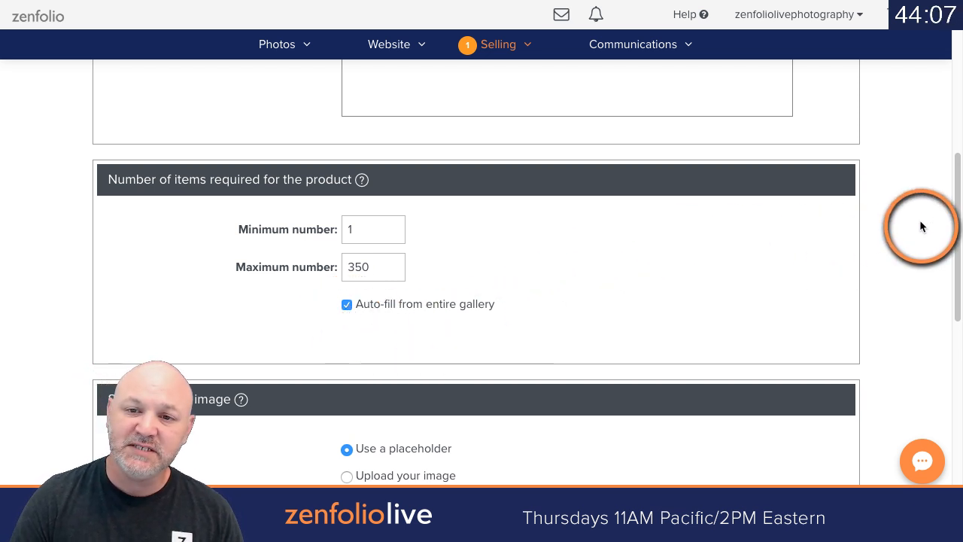
scroll(902, 226, "down", 1)
scroll(892, 226, "down", 10)
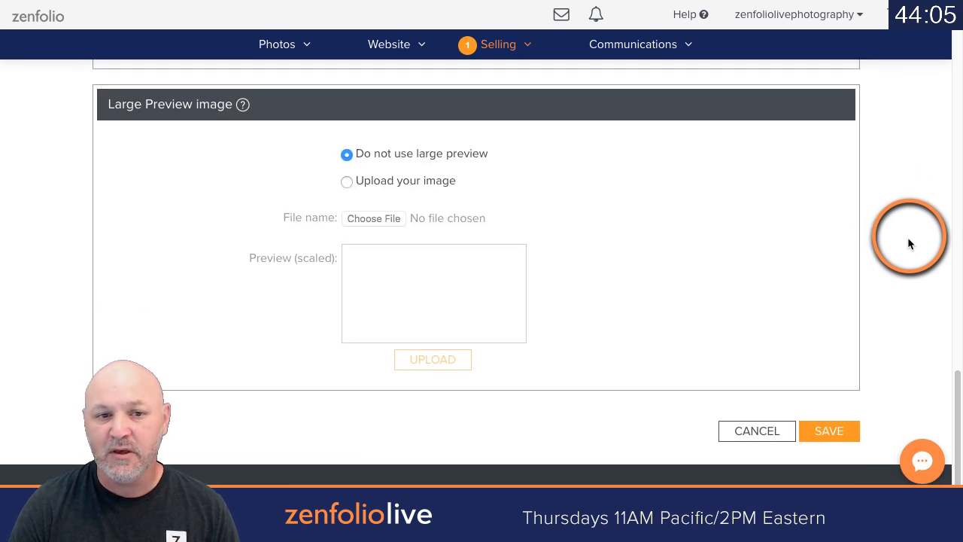
left_click(828, 429)
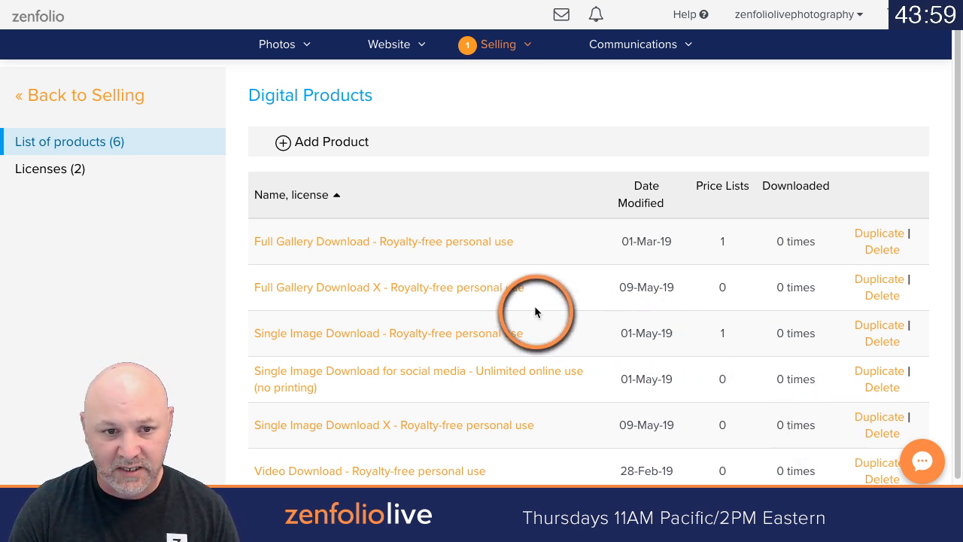
Step: Go to the selling packages and delete the package "Pkg A (1-8x10, 2-5x7, 1 free Download)"
scroll(511, 331, "down", 1)
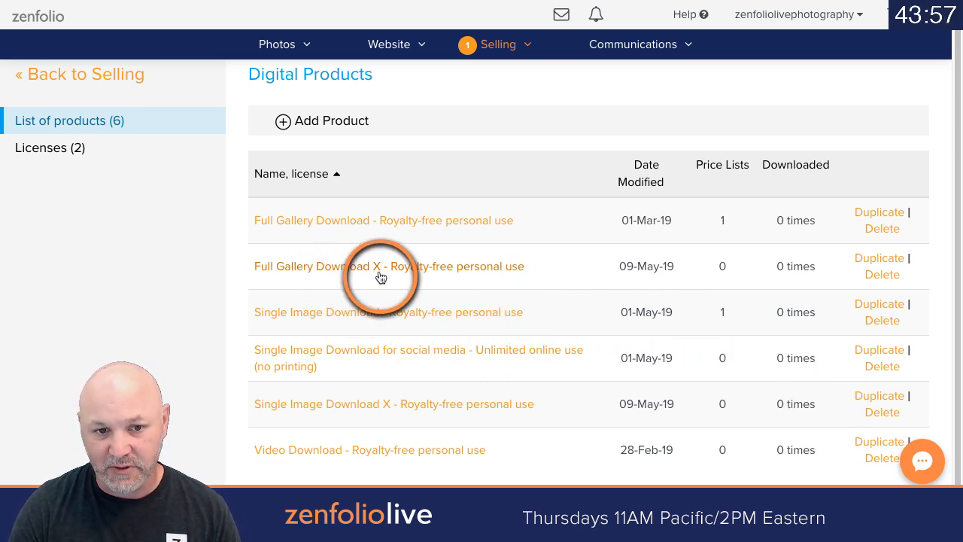
scroll(380, 276, "down", 1)
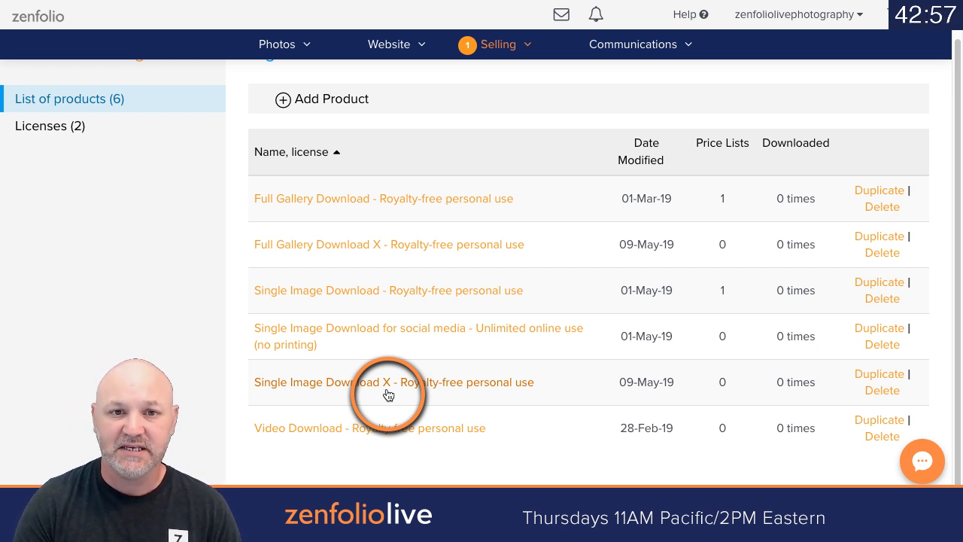
left_click(488, 48)
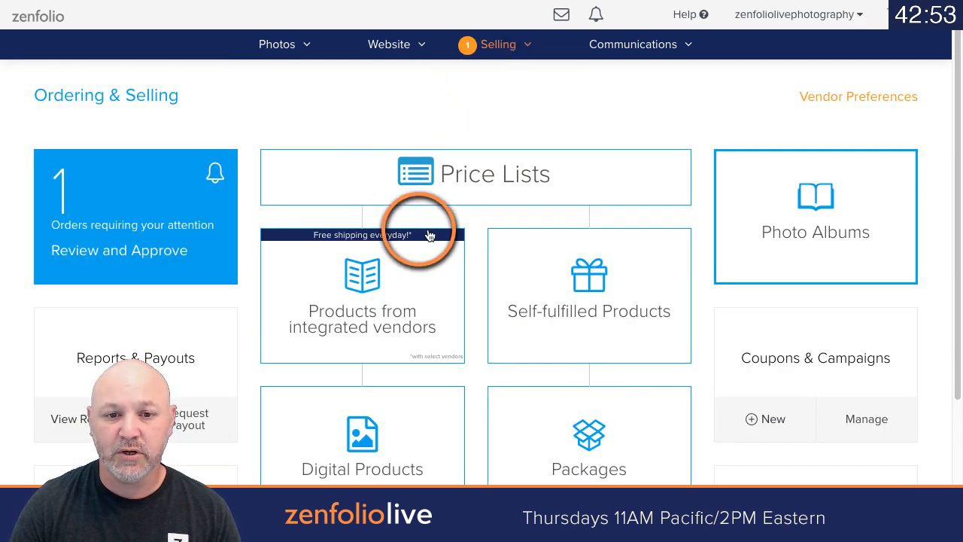
scroll(574, 218, "down", 1)
left_click(584, 354)
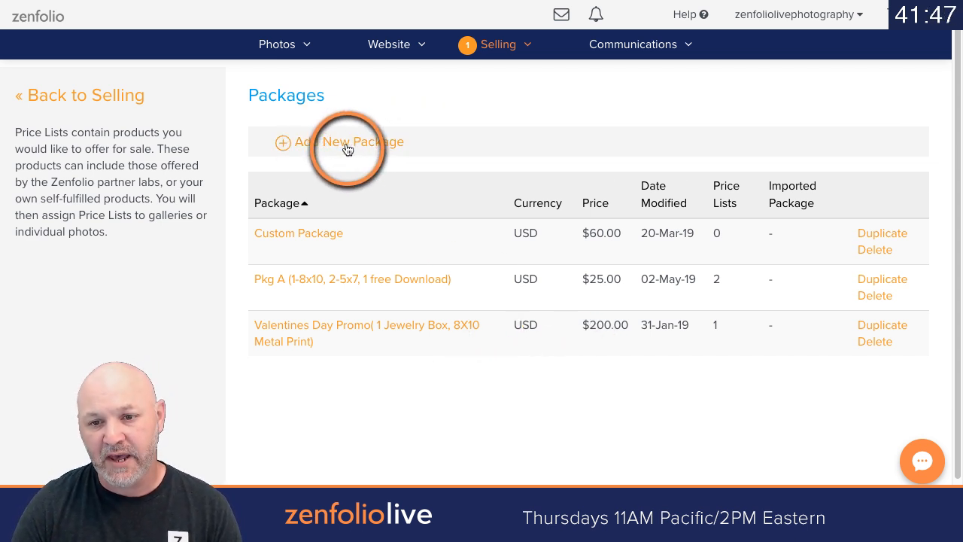
left_click(863, 295)
left_click(575, 347)
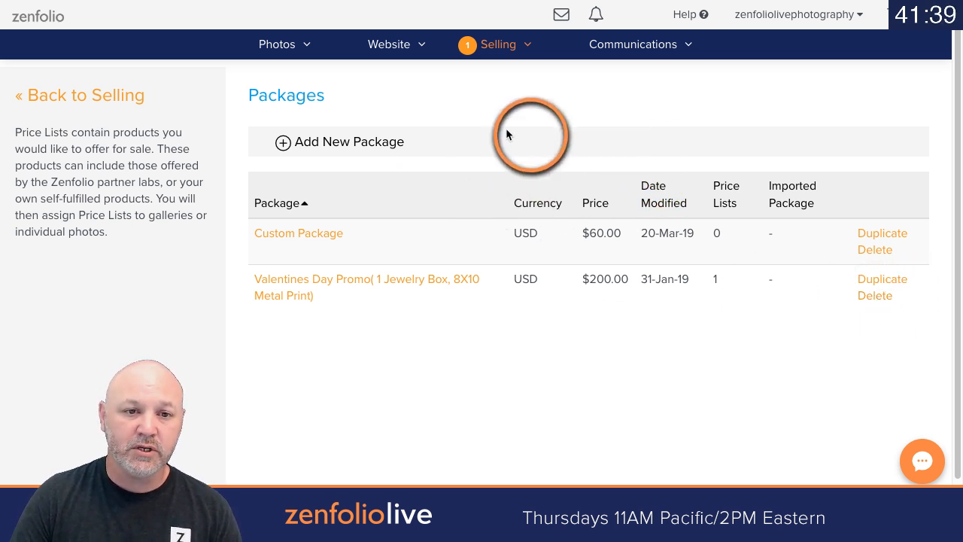
Step: Start a new package and check how packages are listed in the client gallery's shop panel
left_click(395, 144)
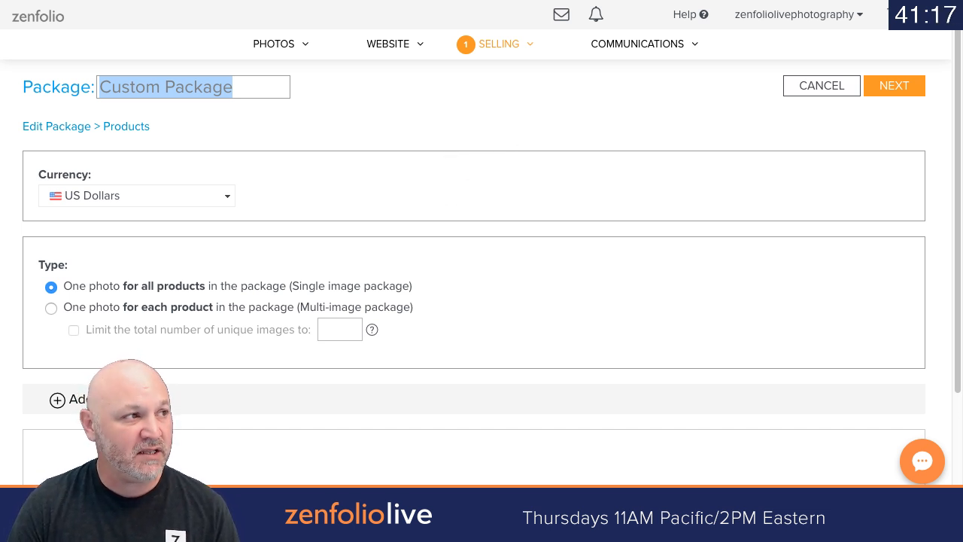
key("ctrl+Tab")
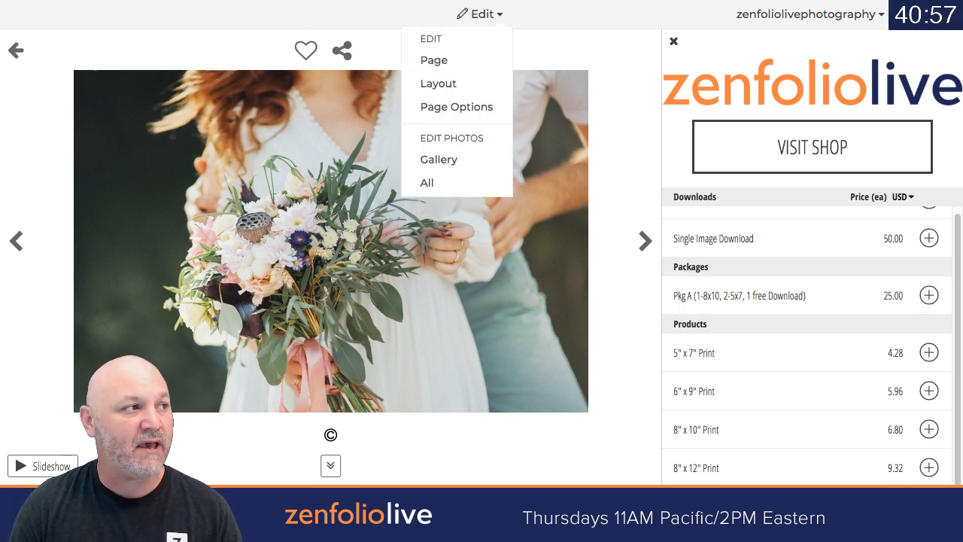
left_click(437, 1)
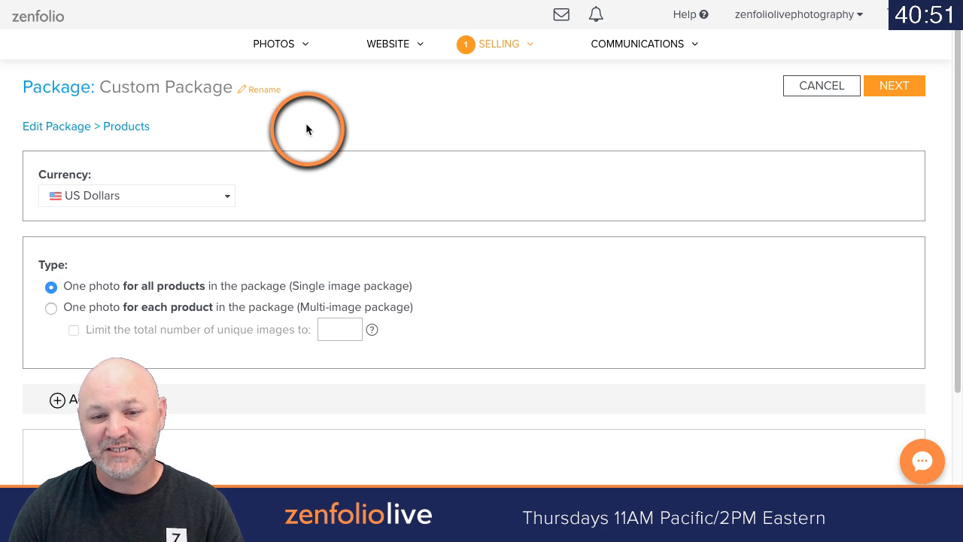
Step: Rename the new package as "Pkg A (1-8x10,2-5x7, 1 free download)"
left_click(270, 91)
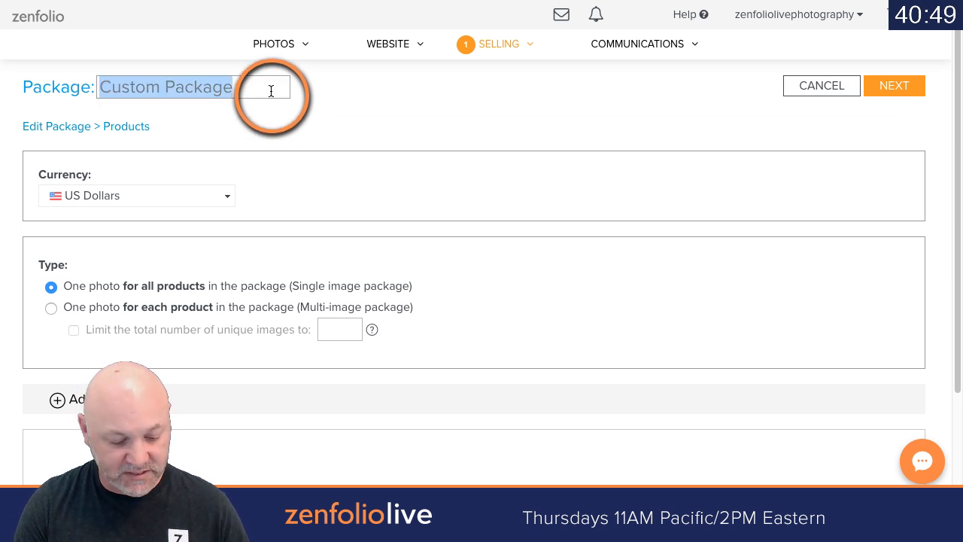
type("Pkg")
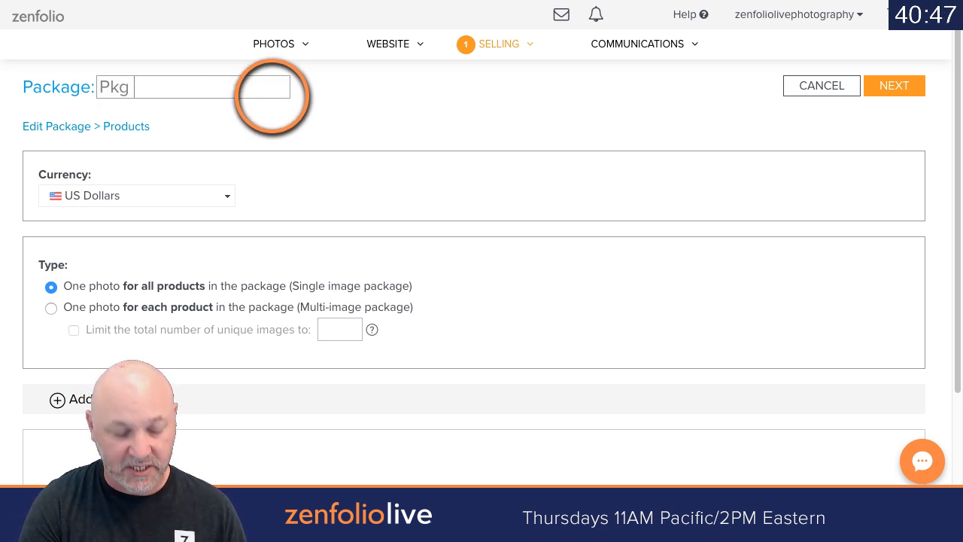
type(" A (")
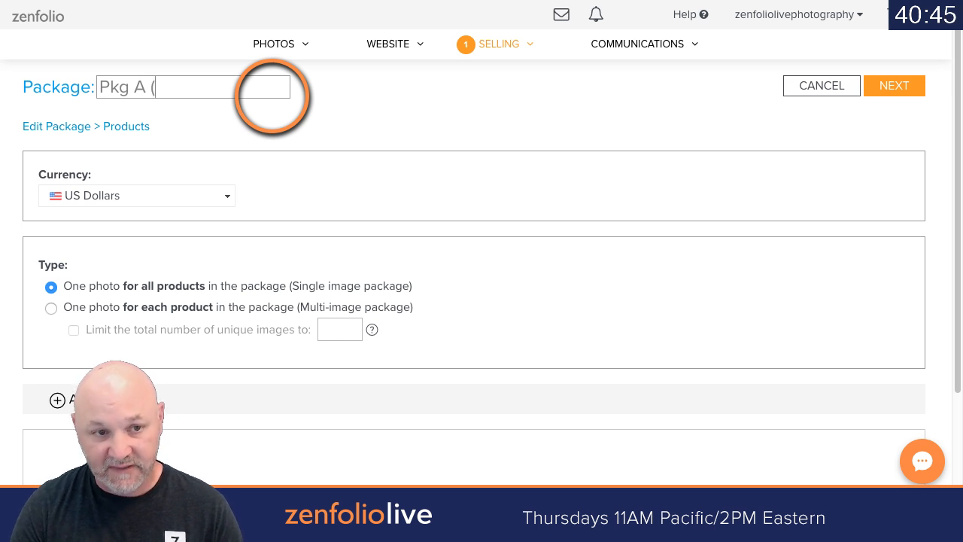
type("1-")
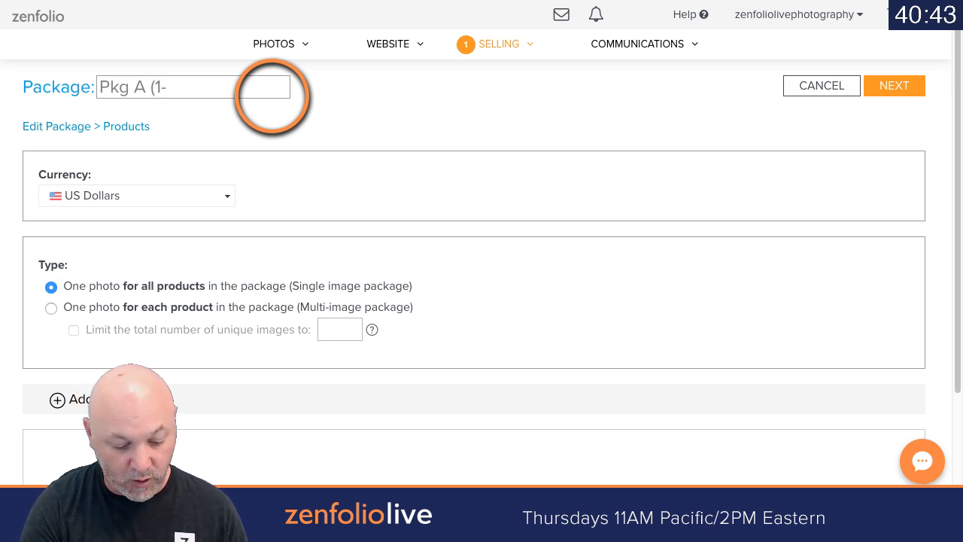
type("8x10,2")
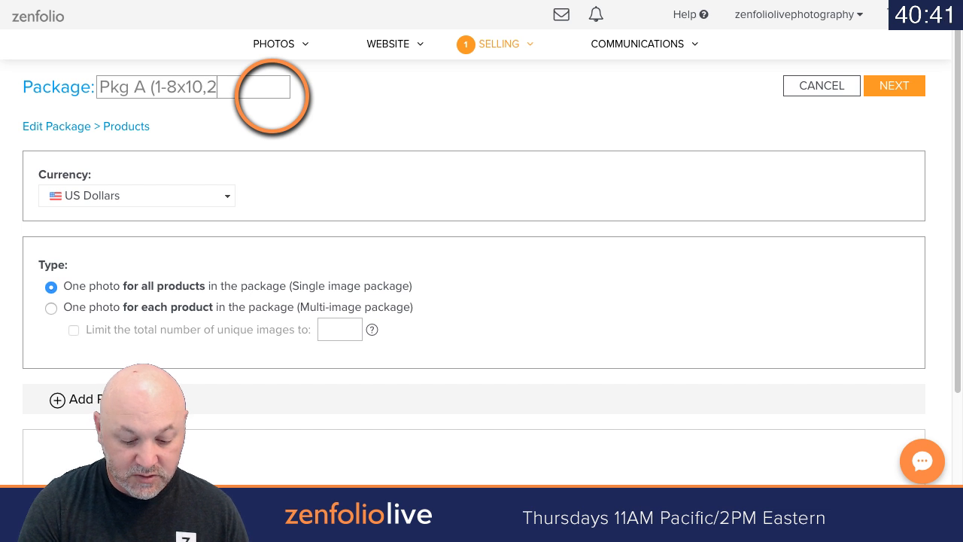
type("-5x7")
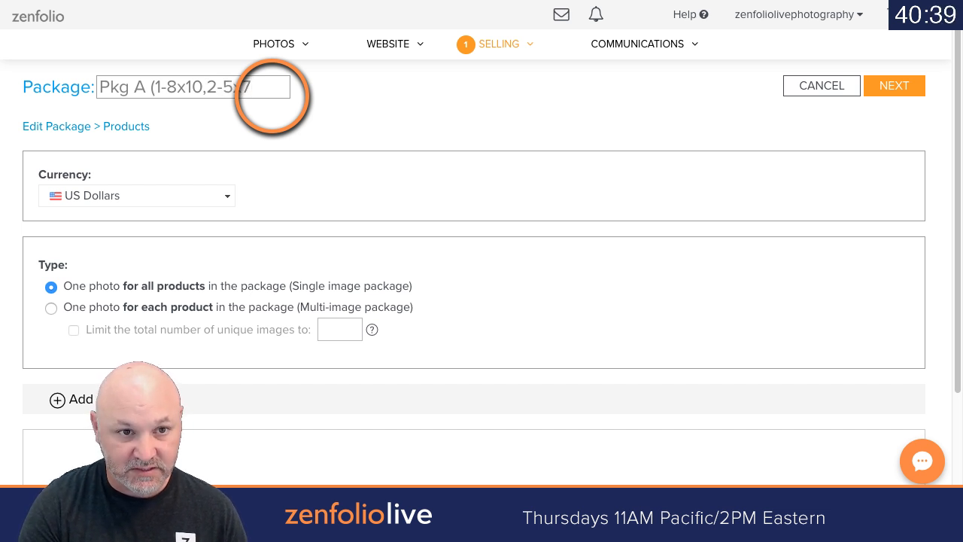
type(", 1")
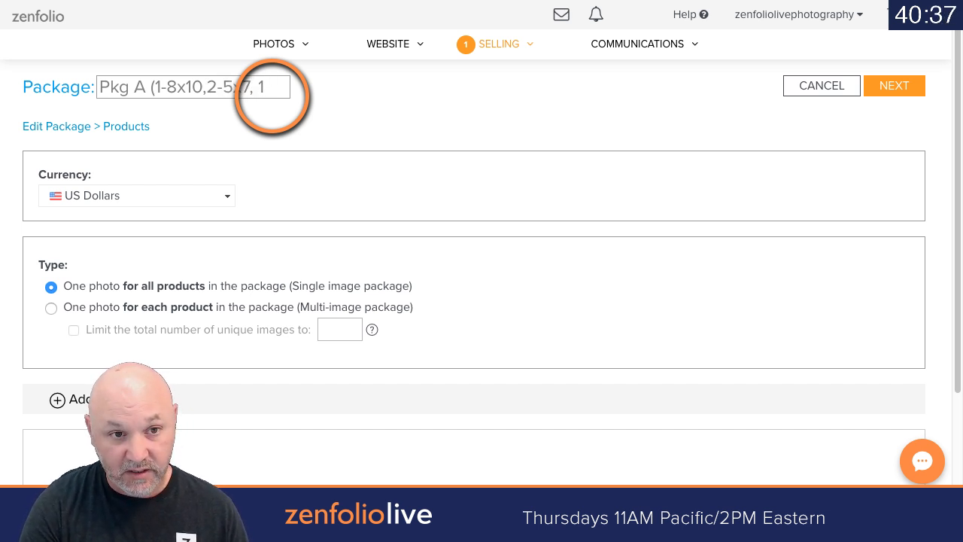
type(" free down")
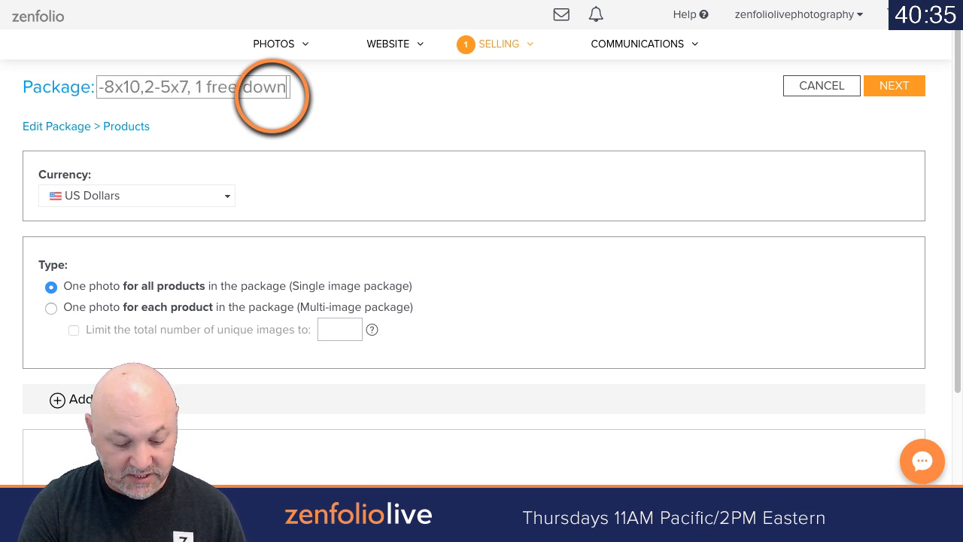
type("load)")
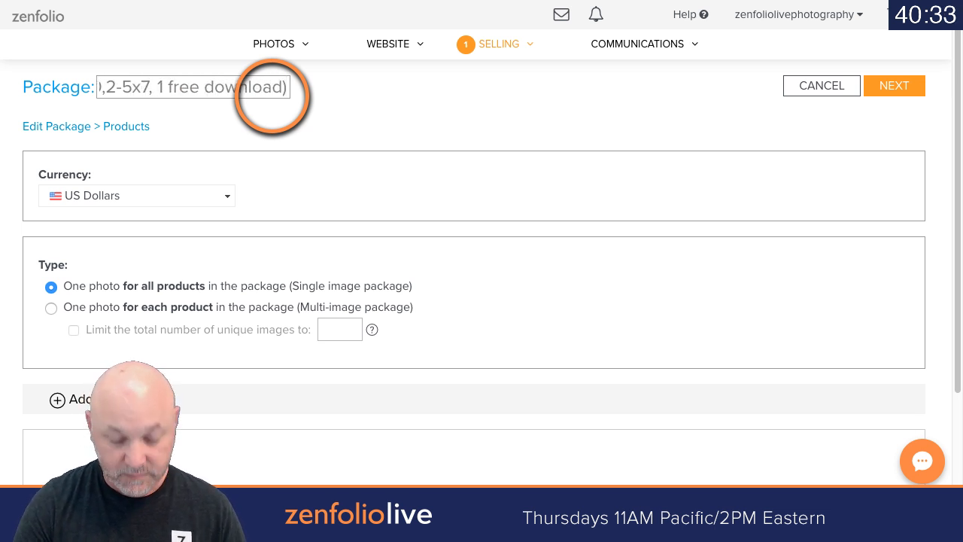
key("Return")
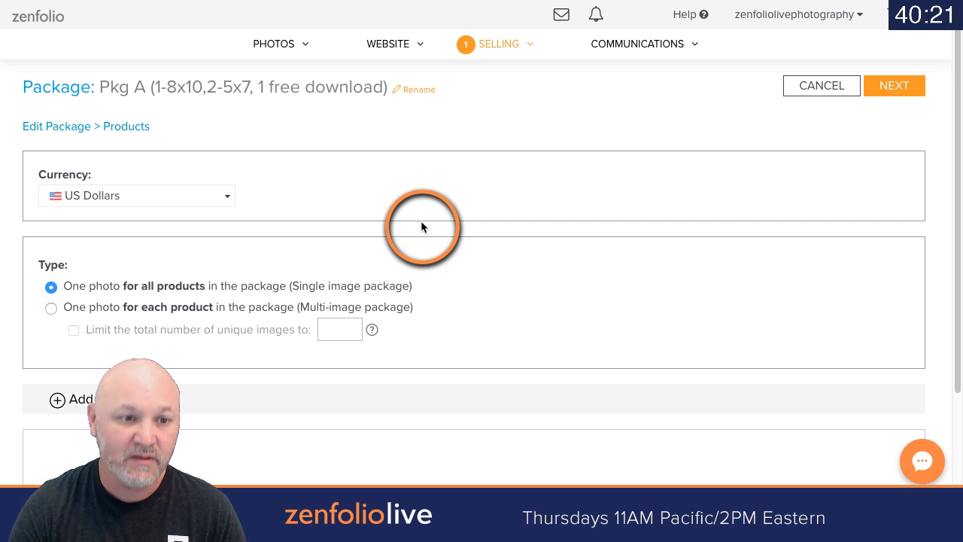
Step: Check which currencies are available for the package, keeping US Dollars
scroll(421, 226, "down", 1)
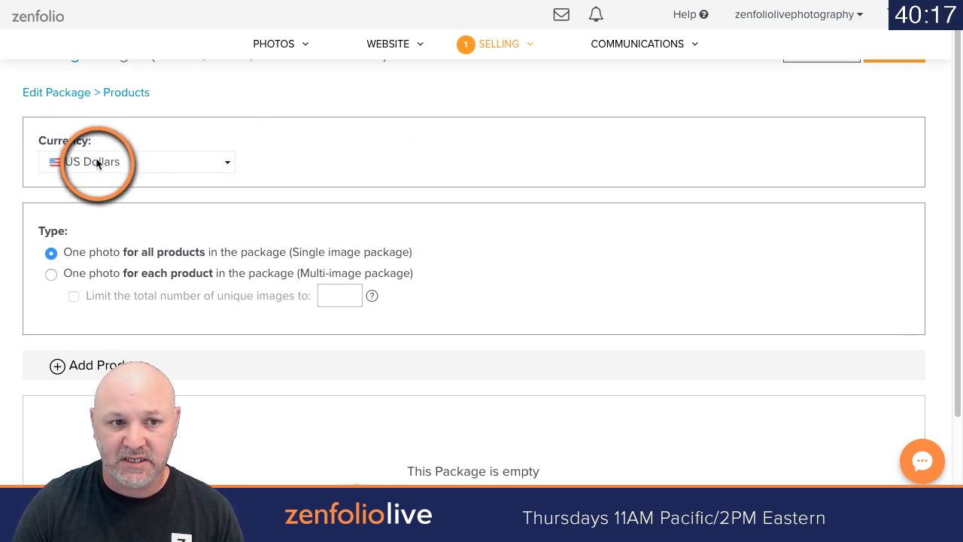
left_click(206, 163)
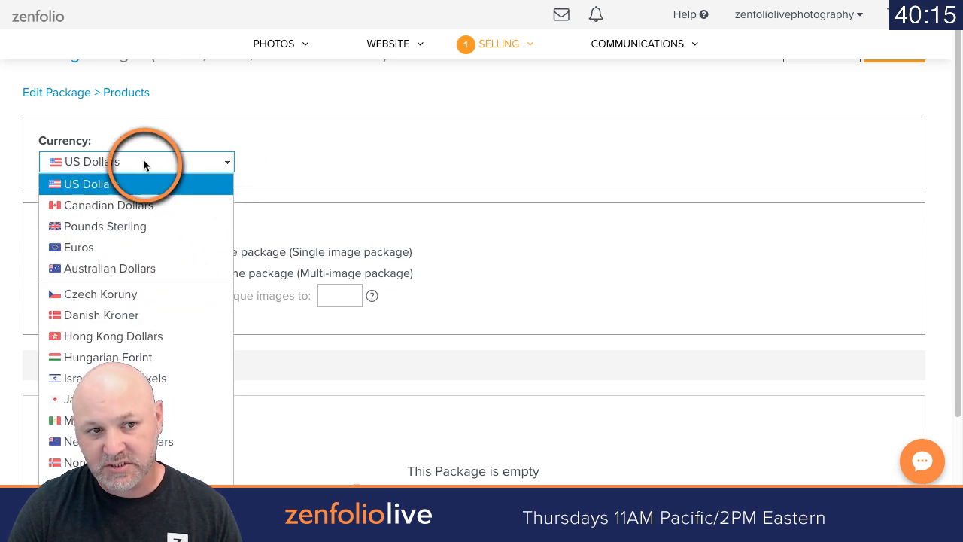
left_click(266, 135)
Step: Set the package type to one photo for each product (Multi-image package)
scroll(364, 153, "down", 1)
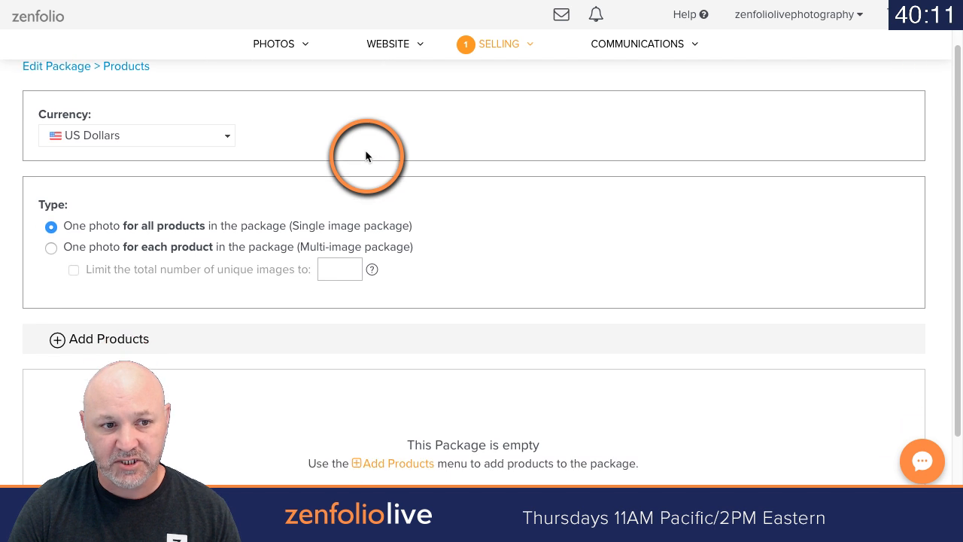
scroll(366, 155, "down", 1)
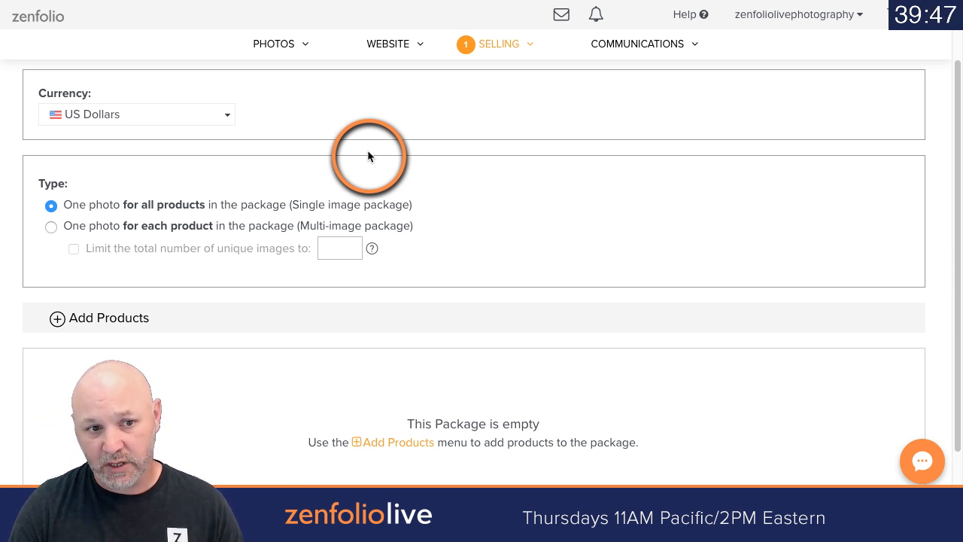
left_click(51, 227)
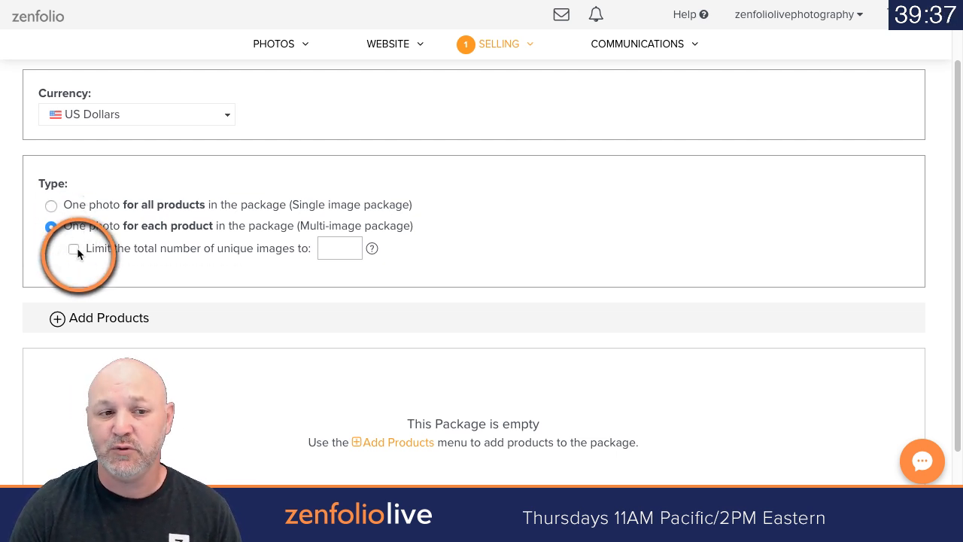
Step: Try limiting the package's total number of unique images to 3, and remove the limit again
left_click(74, 248)
double_click(325, 247)
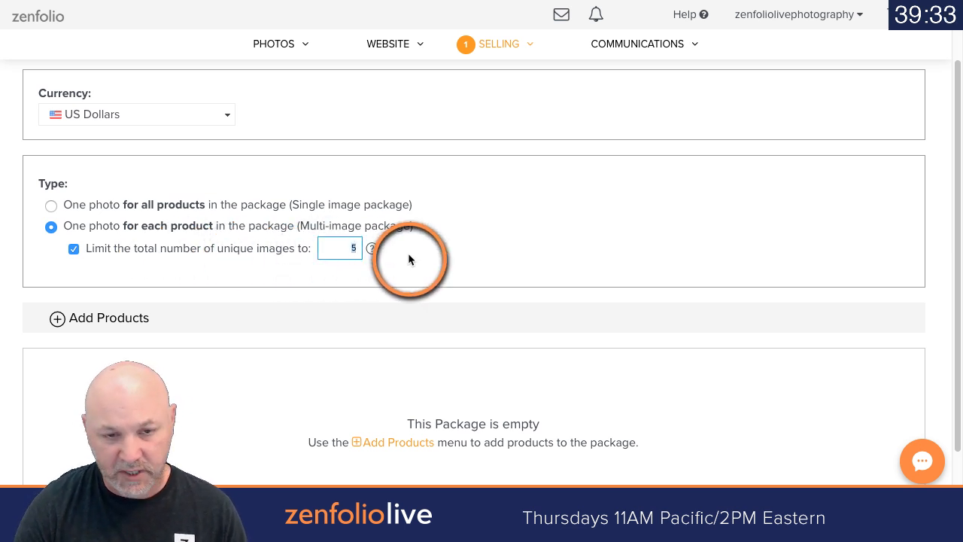
type("3")
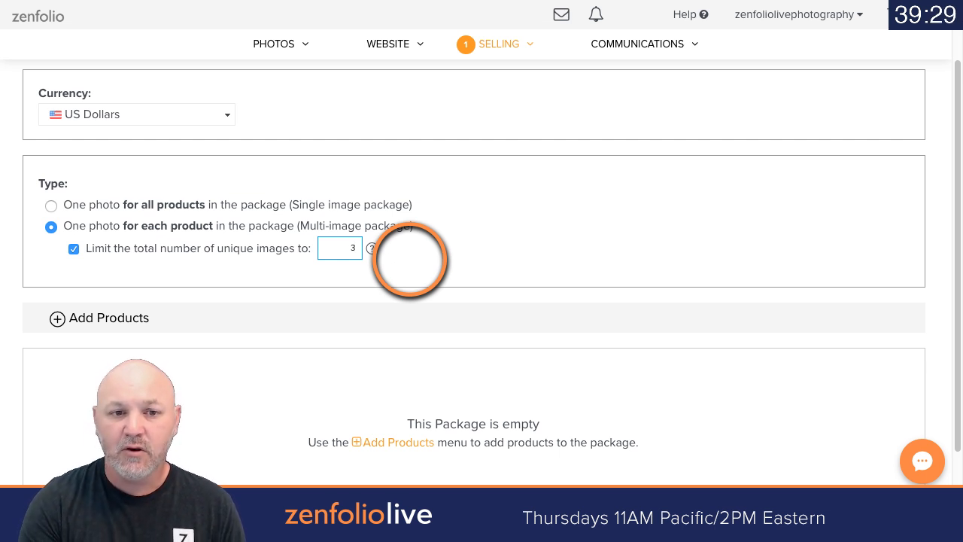
left_click(73, 248)
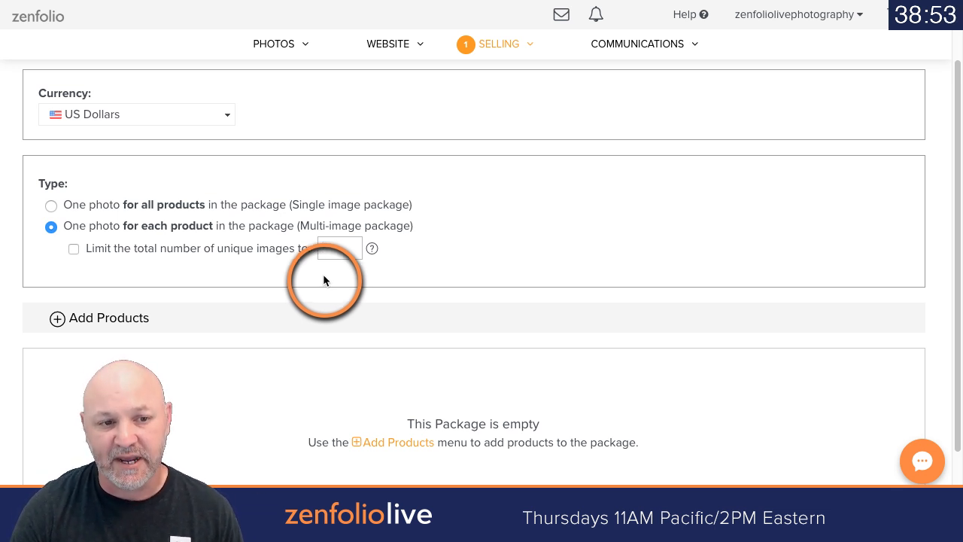
Step: Open the product selection for the package, look at all vendors' products, and restrict it to Mpix Lab
scroll(322, 279, "down", 2)
left_click(67, 242)
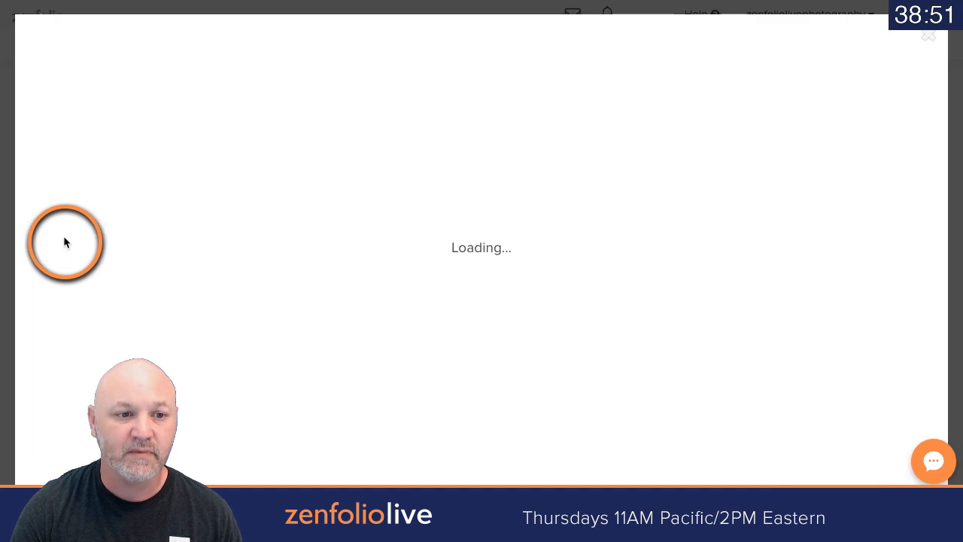
left_click(788, 105)
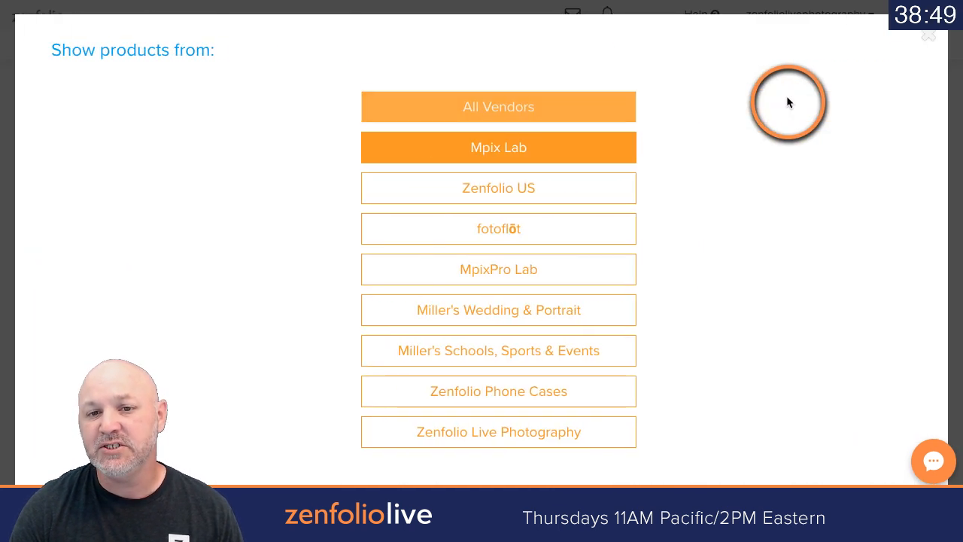
left_click(569, 108)
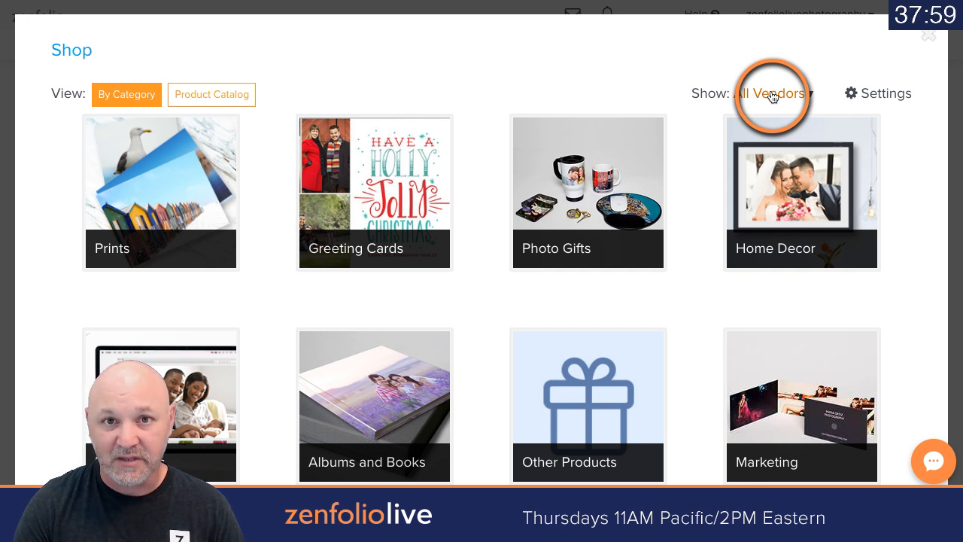
left_click(758, 97)
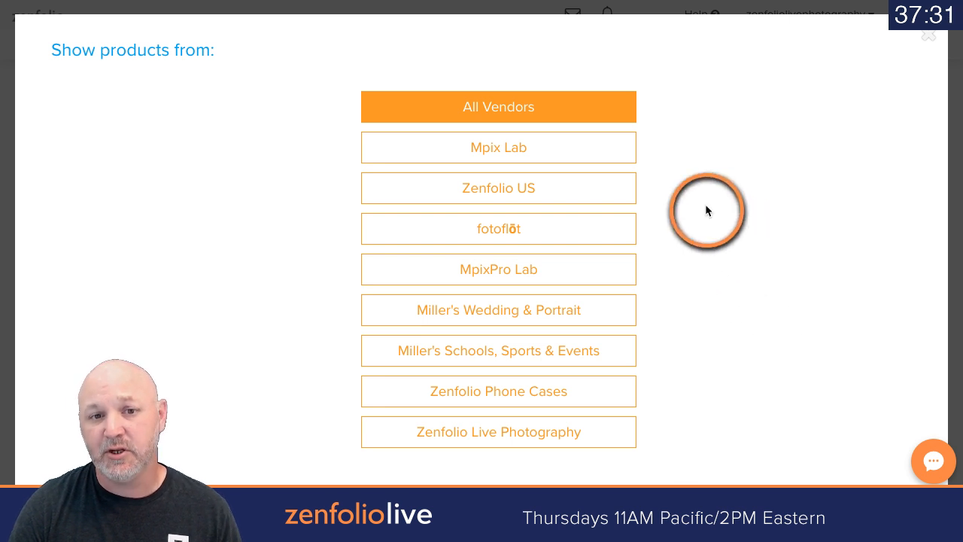
left_click(547, 158)
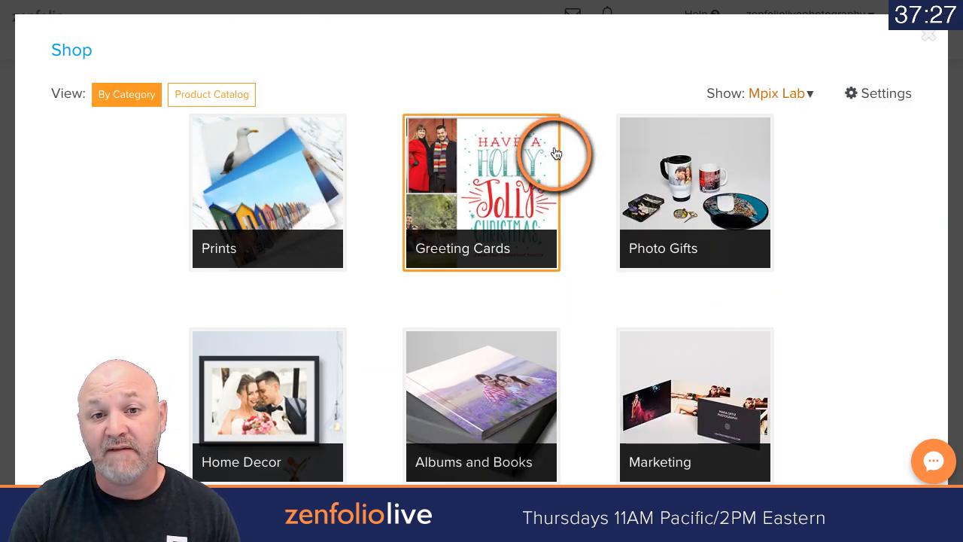
Step: Add the 5" x 7" Small Print and 8" x 10" Standard Print from the Mpix Lab prints to the package
left_click(235, 162)
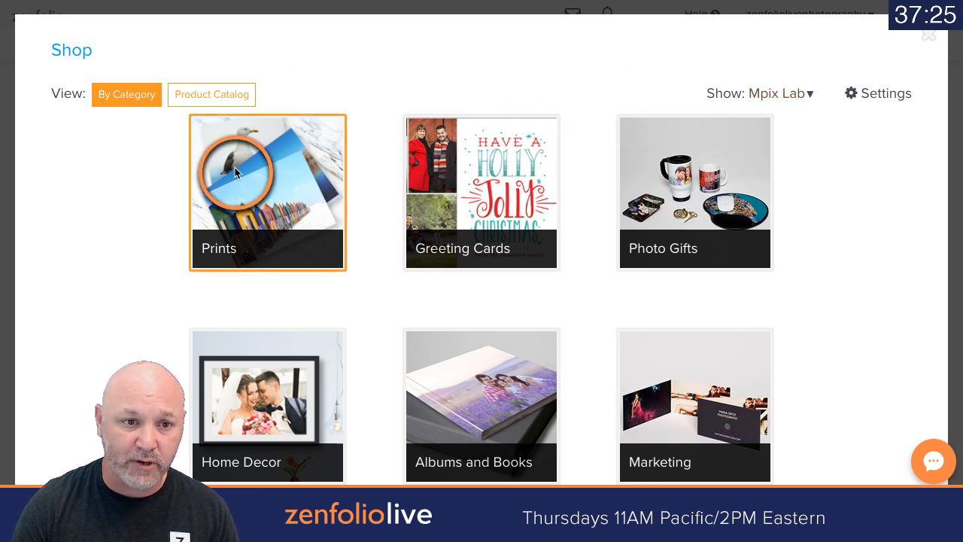
scroll(559, 276, "down", 3)
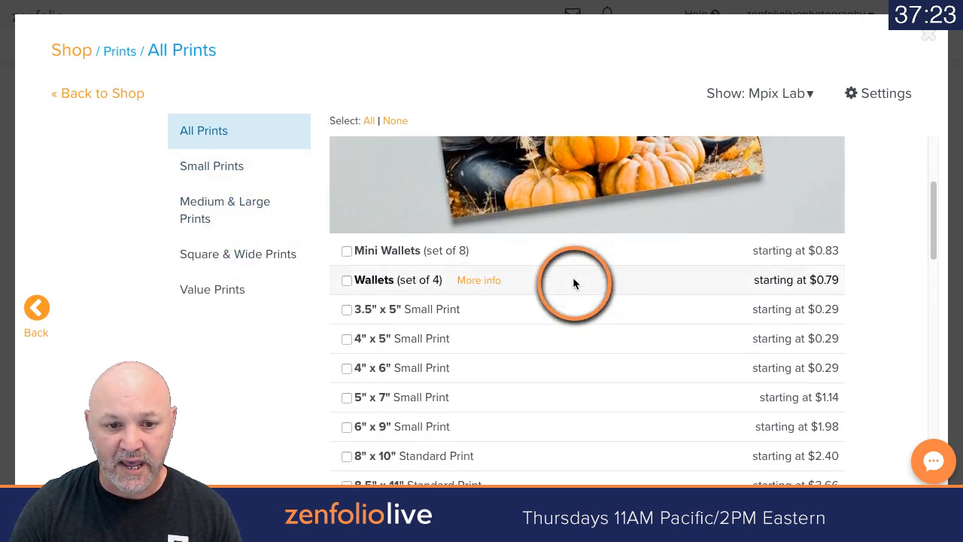
left_click(346, 386)
left_click(347, 445)
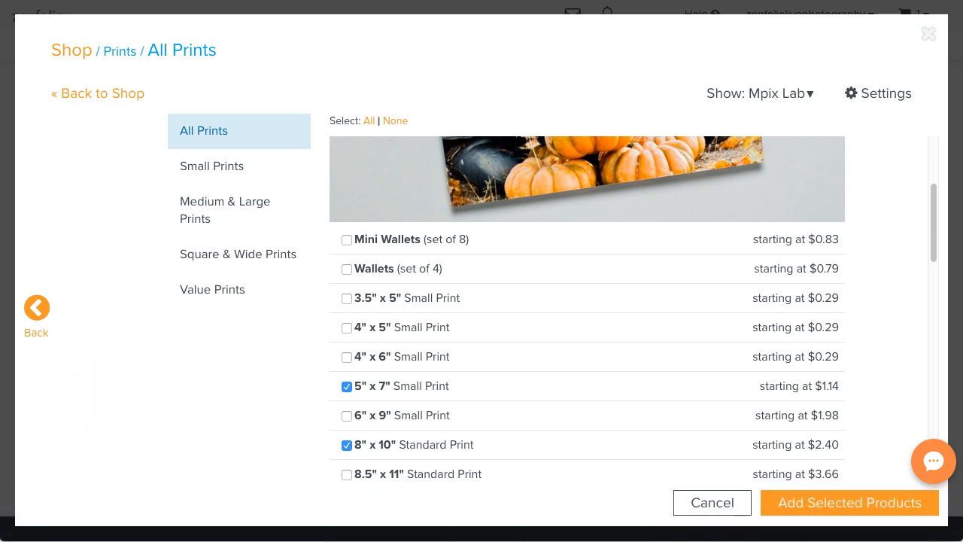
scroll(767, 420, "down", 3)
scroll(769, 425, "up", 3)
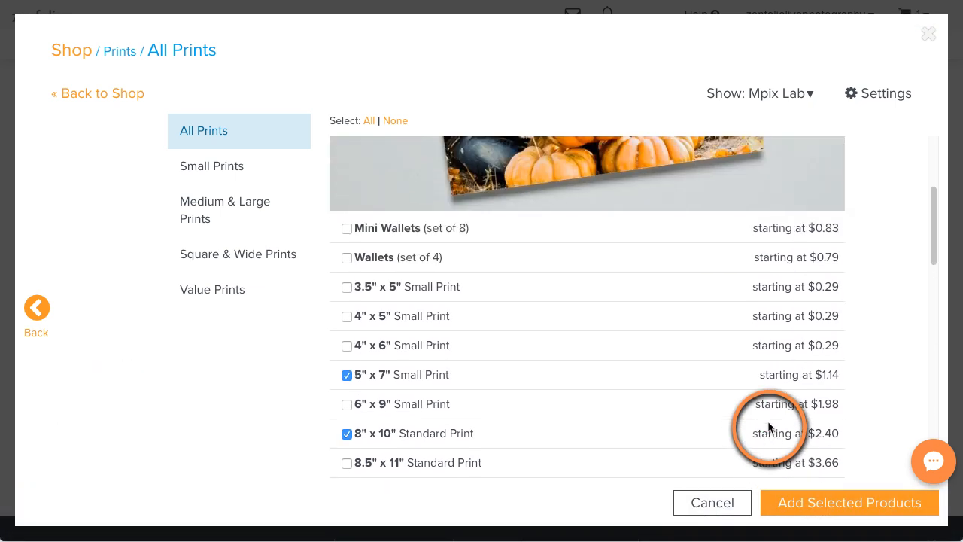
left_click(840, 504)
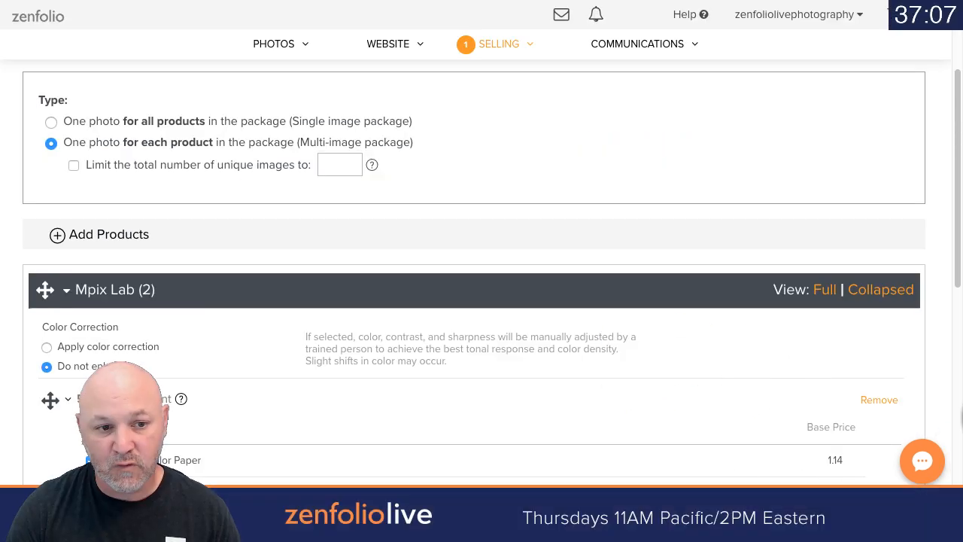
Step: Review the color correction setting and the 5" x 7" print's ordering options in the Mpix Lab section
left_click(535, 294)
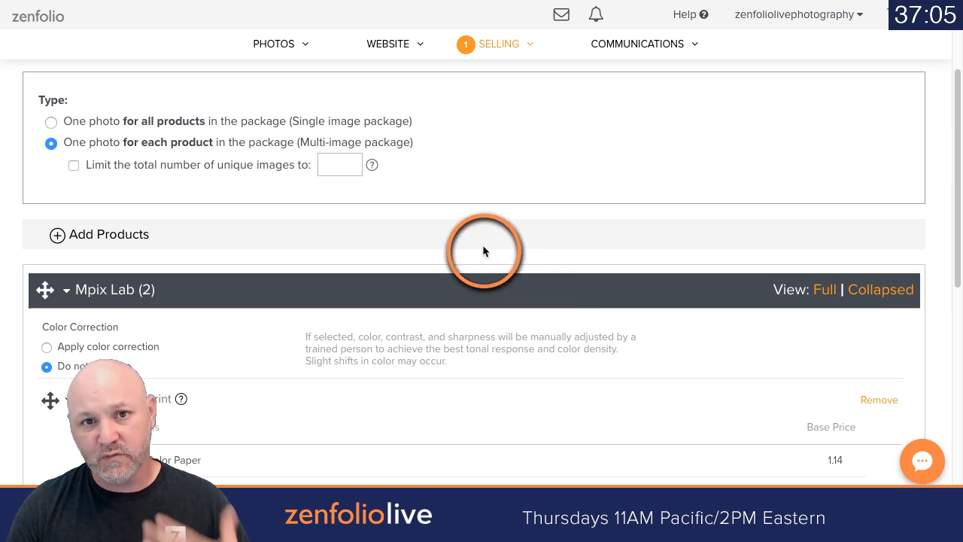
scroll(483, 250, "down", 2)
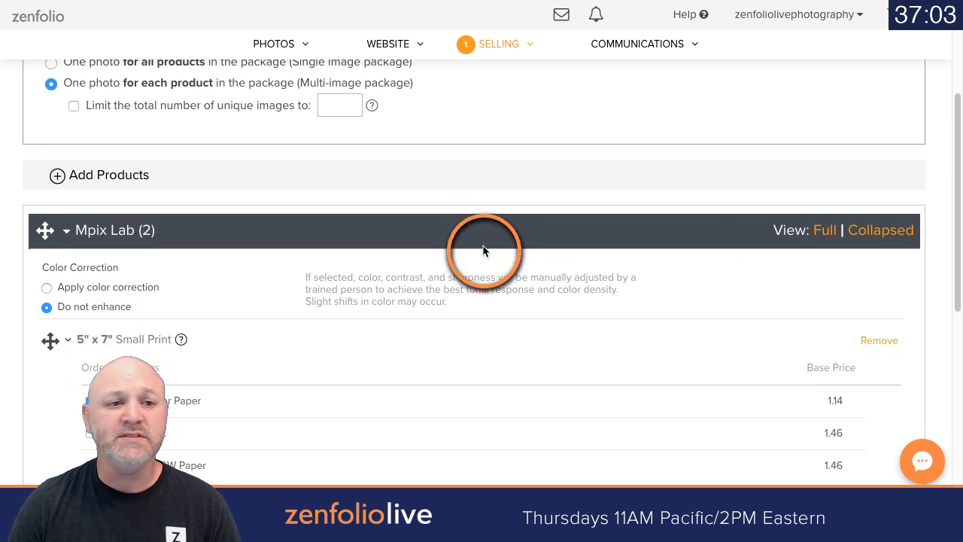
scroll(483, 250, "down", 1)
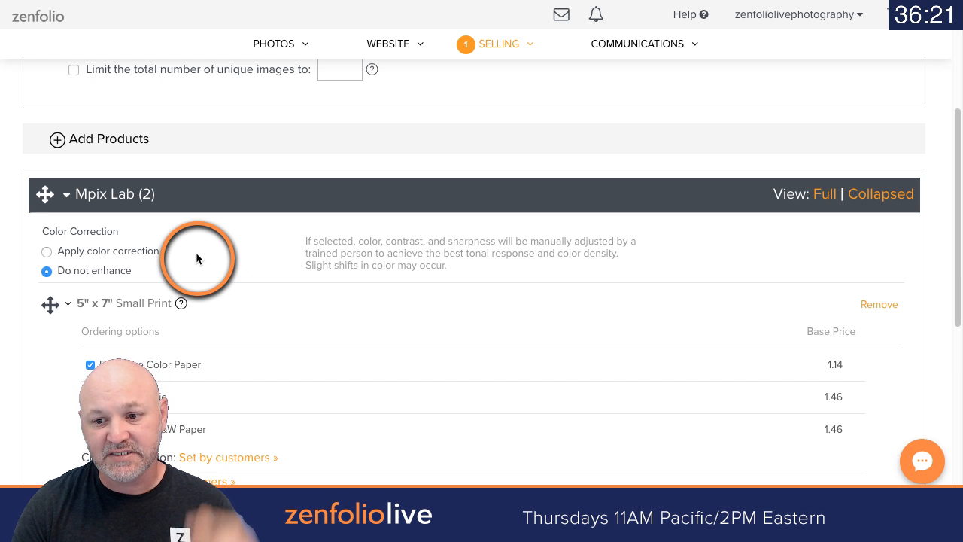
scroll(210, 258, "up", 1)
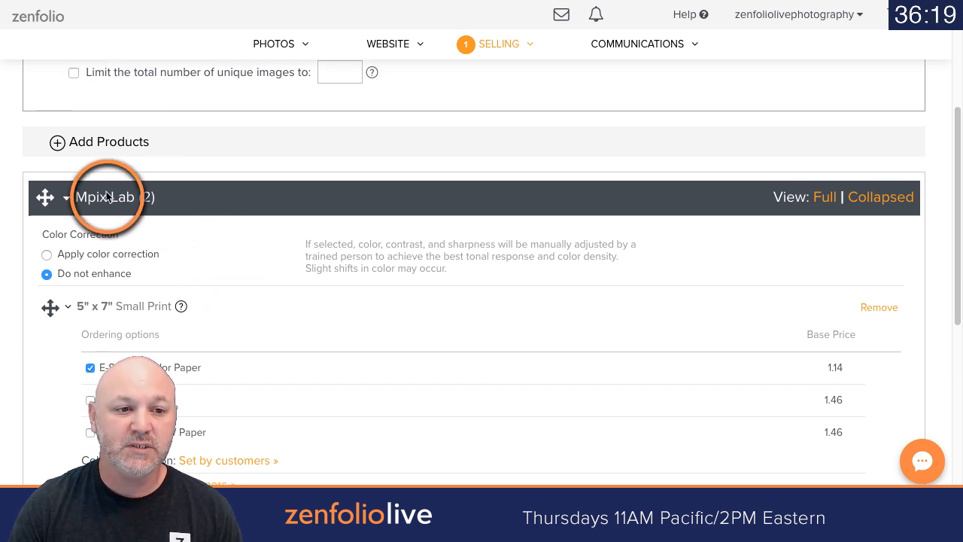
Step: Apply color correction to the Mpix Lab products and review the 5" x 7" Small Print's ordering options
left_click(47, 255)
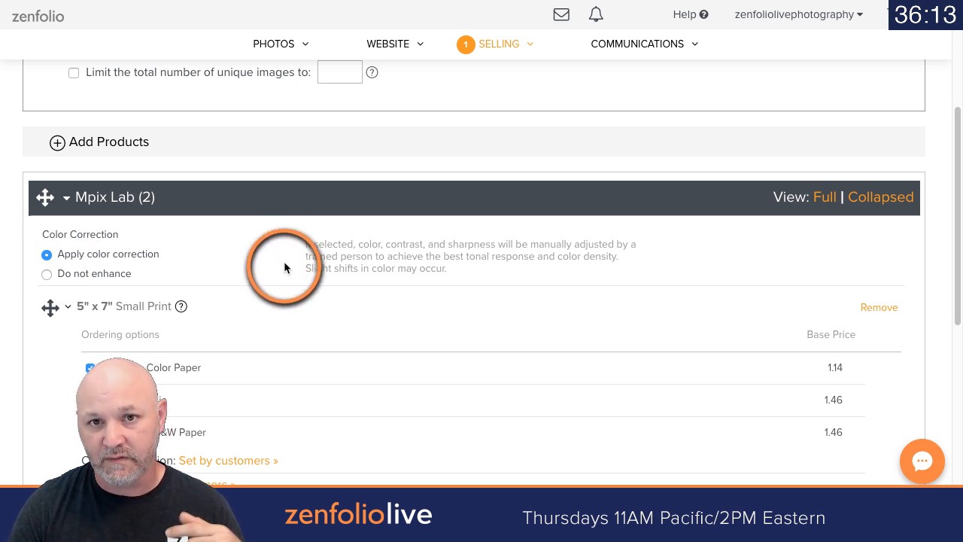
scroll(285, 263, "down", 2)
scroll(286, 265, "down", 1)
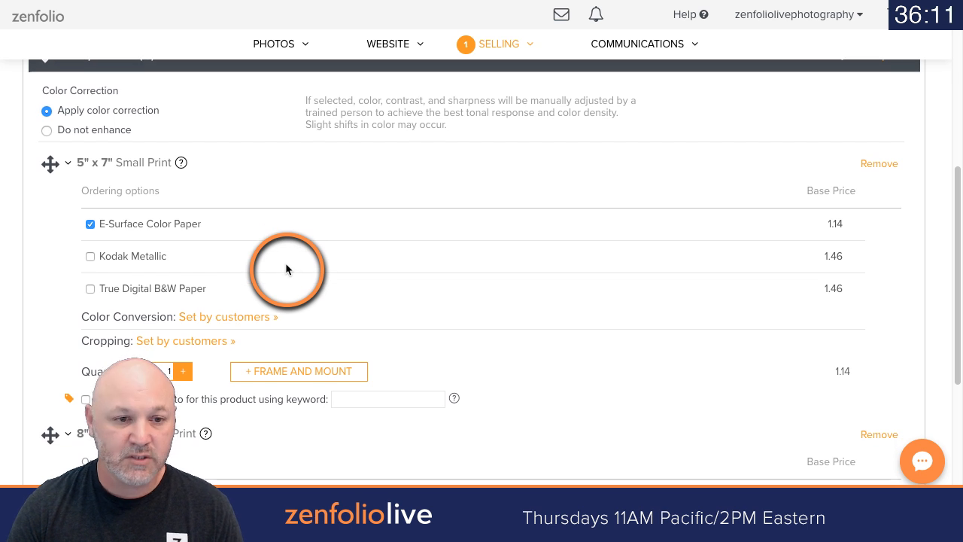
scroll(291, 265, "down", 1)
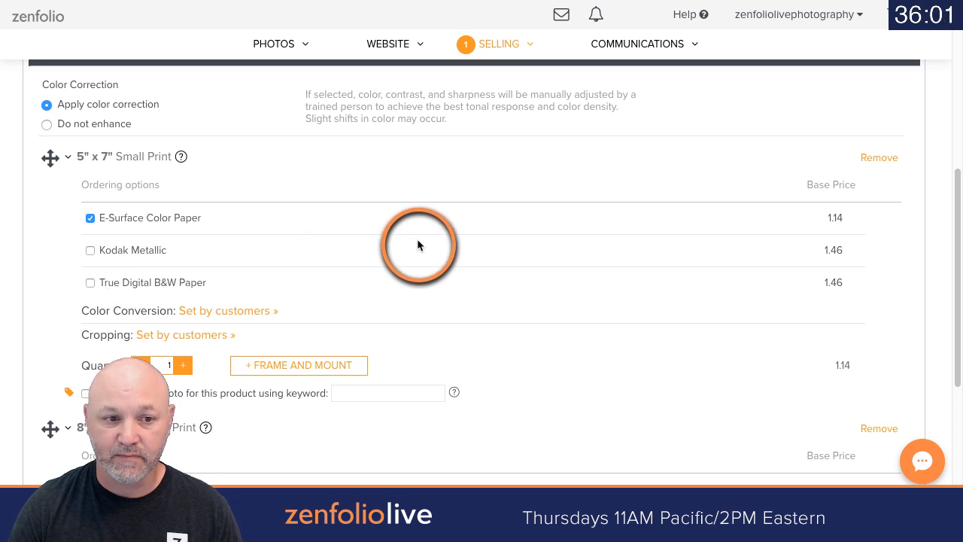
scroll(417, 241, "down", 1)
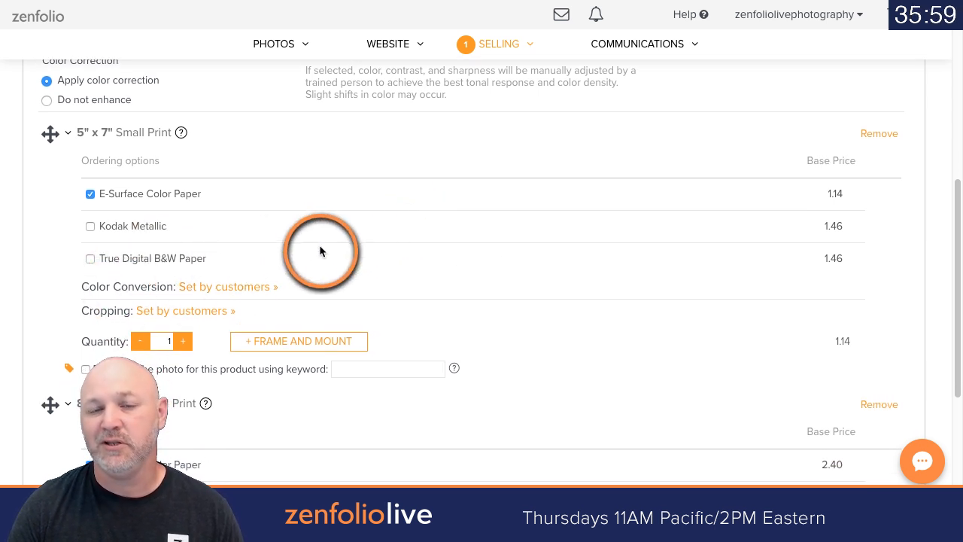
scroll(319, 251, "down", 1)
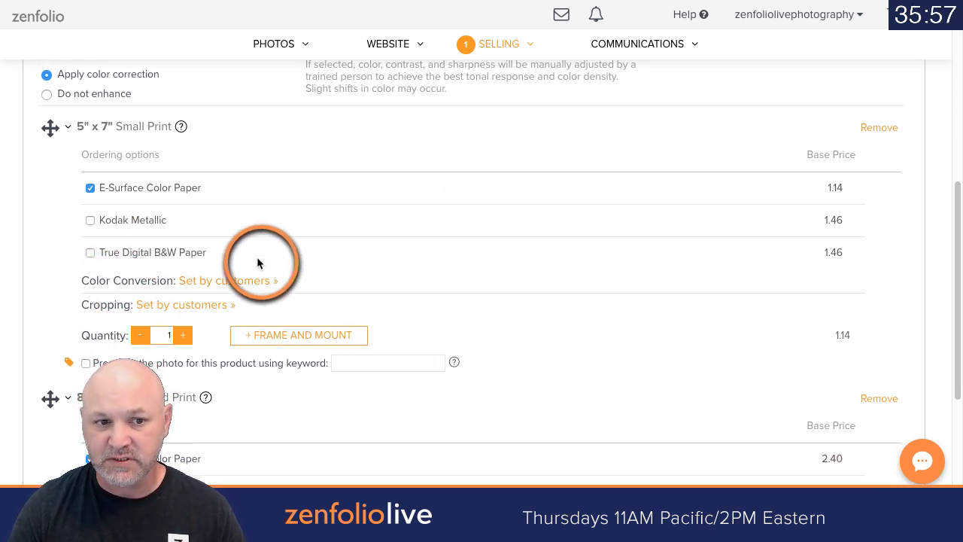
Step: Set the 5" x 7" print's color conversion to None, preview the Fit cropping option, and keep cropping adjustable by customers
left_click(208, 280)
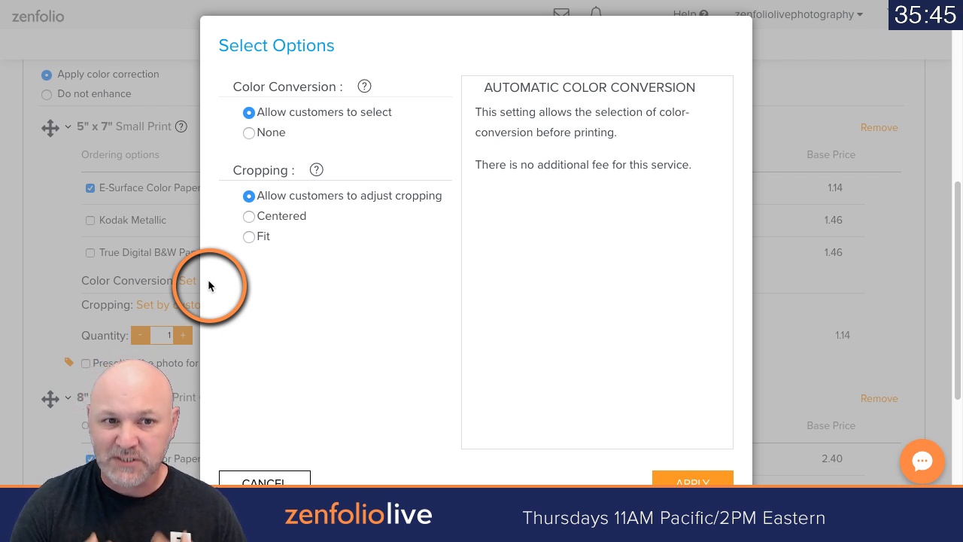
left_click(265, 137)
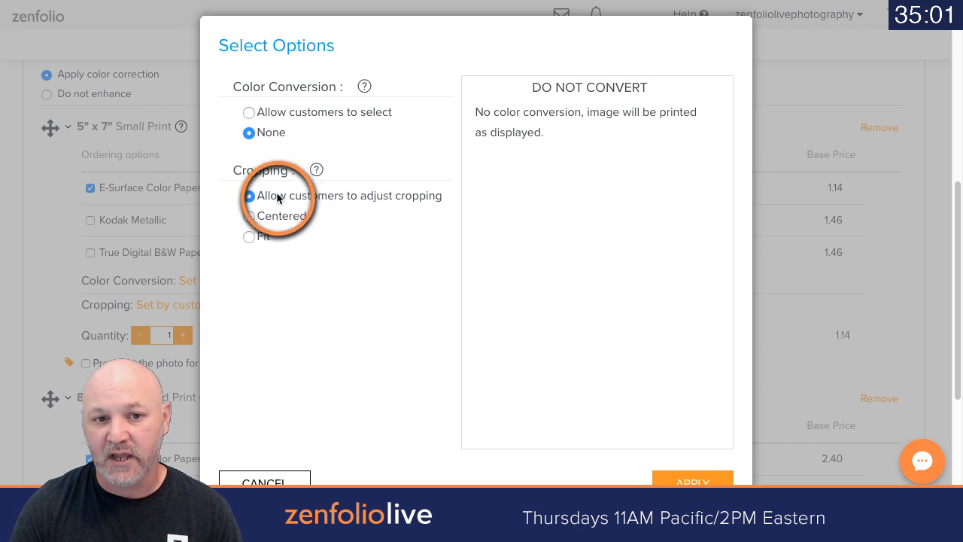
left_click(248, 237)
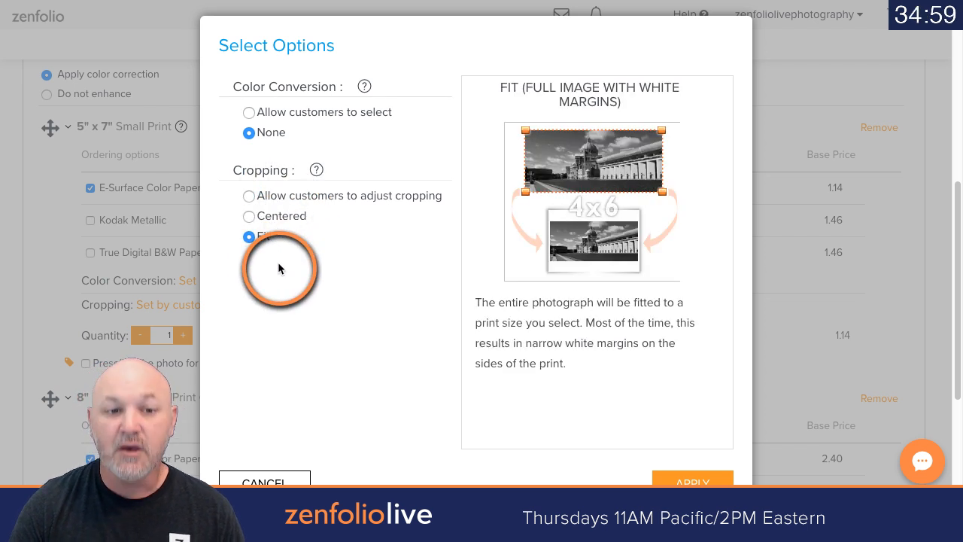
left_click(277, 195)
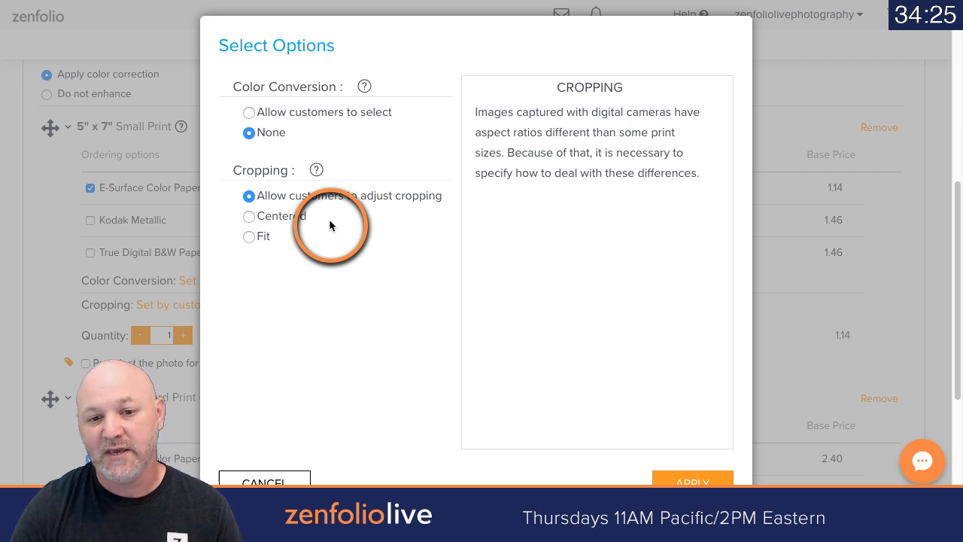
scroll(349, 273, "up", 1)
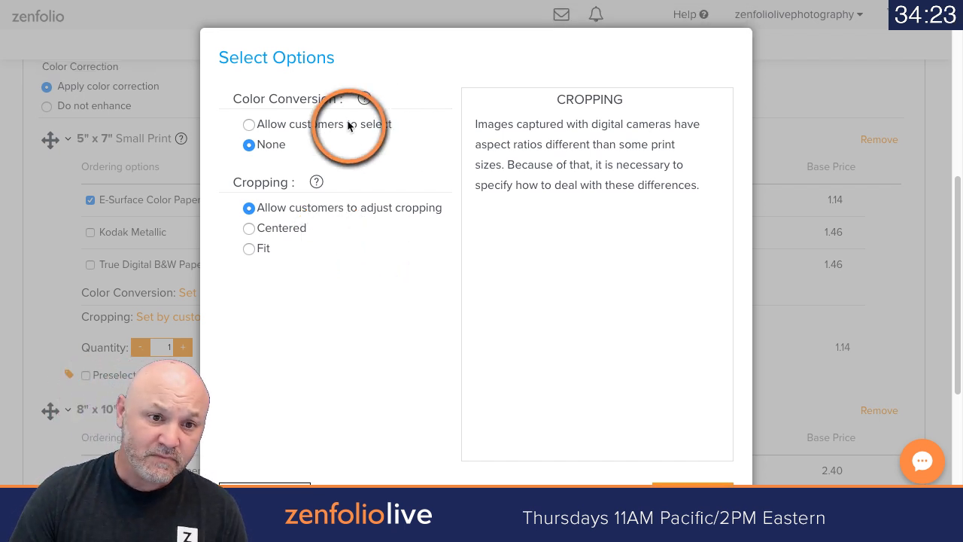
scroll(383, 230, "down", 3)
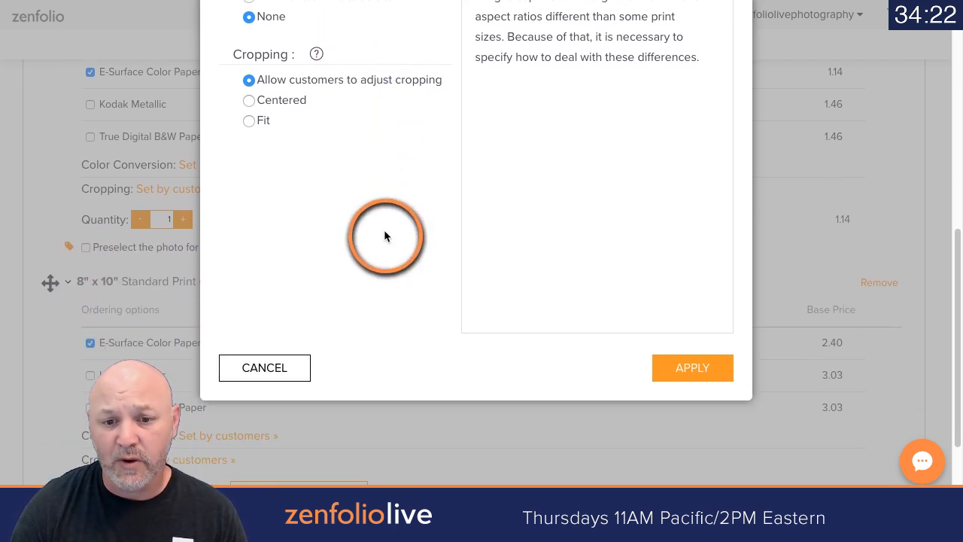
left_click(661, 366)
Step: Set the 5" x 7" Small Print's quantity to 2 and compare it with the contents listed in the package name
scroll(635, 337, "up", 2)
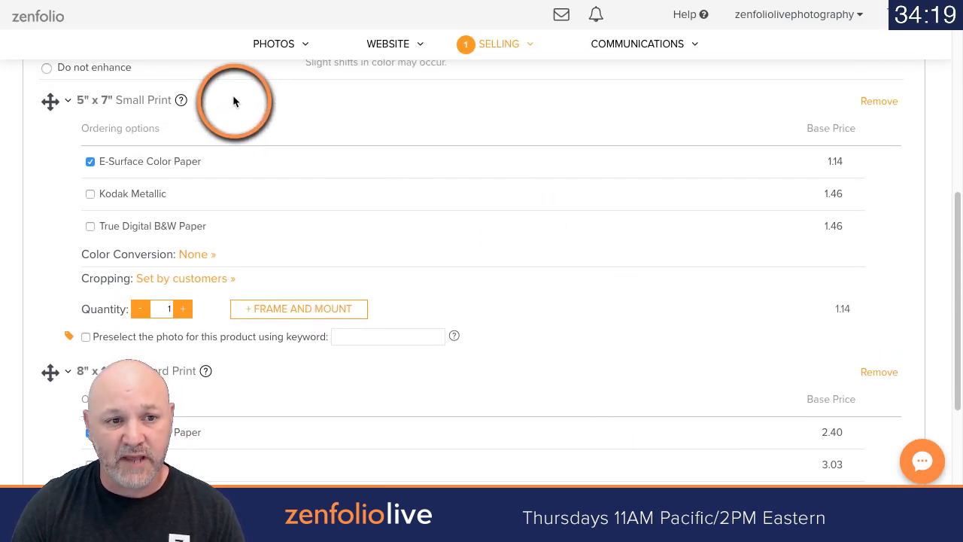
left_click(183, 309)
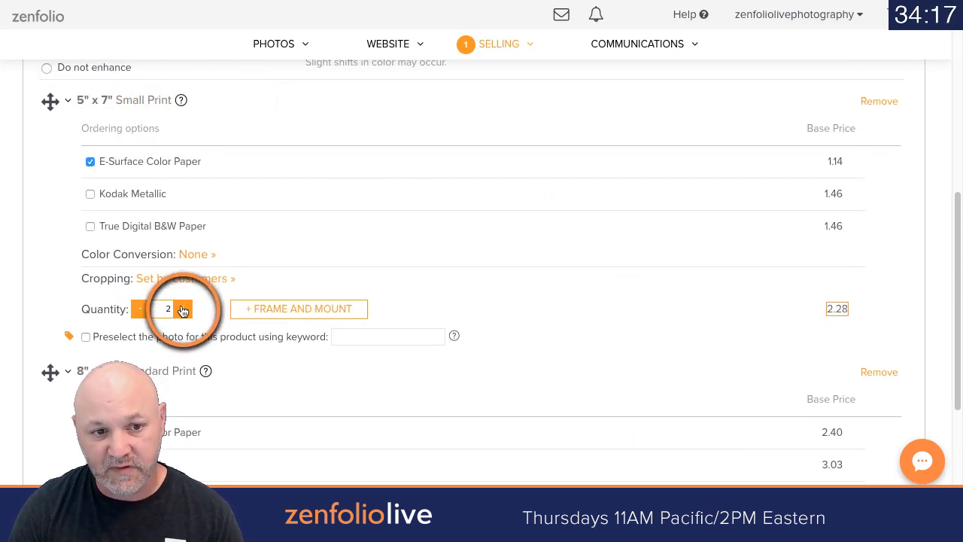
scroll(342, 263, "up", 3)
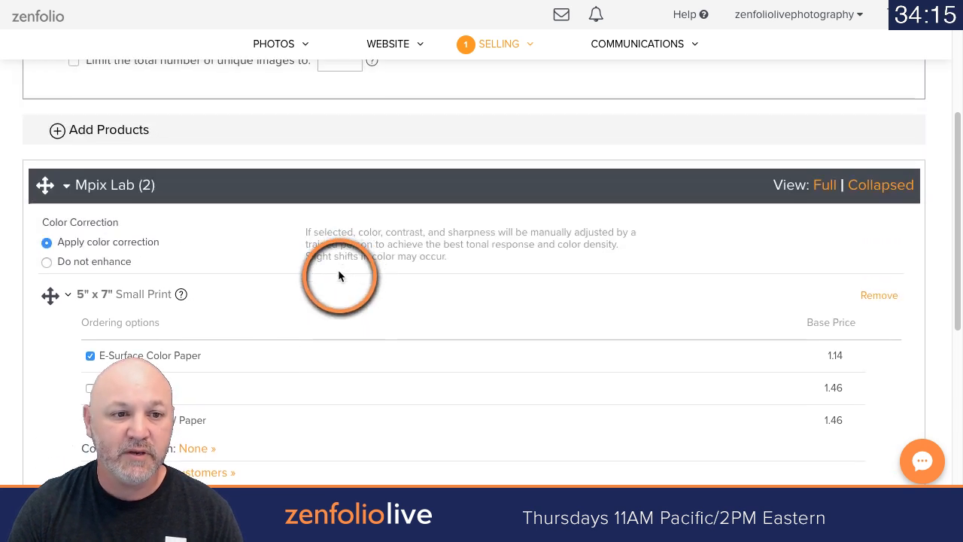
scroll(339, 276, "up", 4)
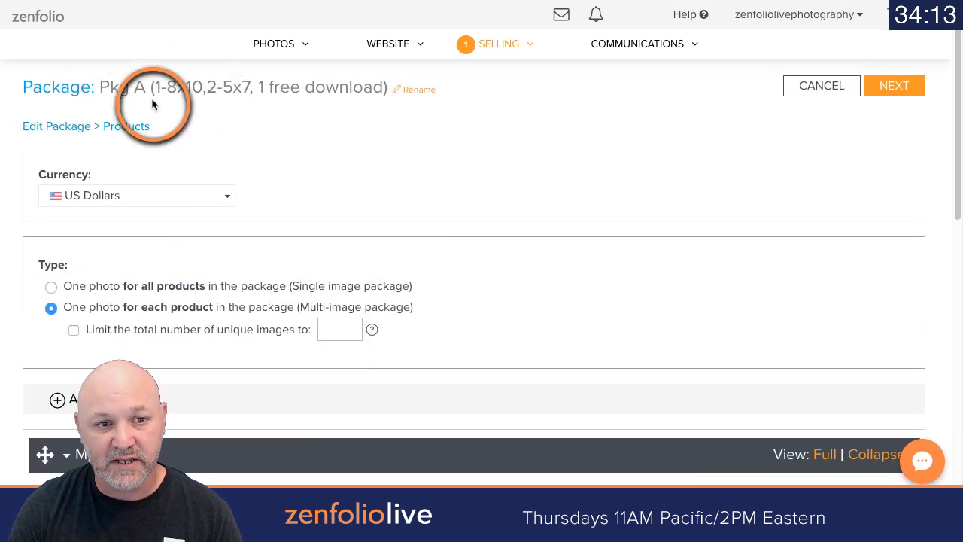
Step: Set the 8" x 10" Standard Print's color conversion to None, leaving cropping adjustable by customers
scroll(354, 182, "down", 7)
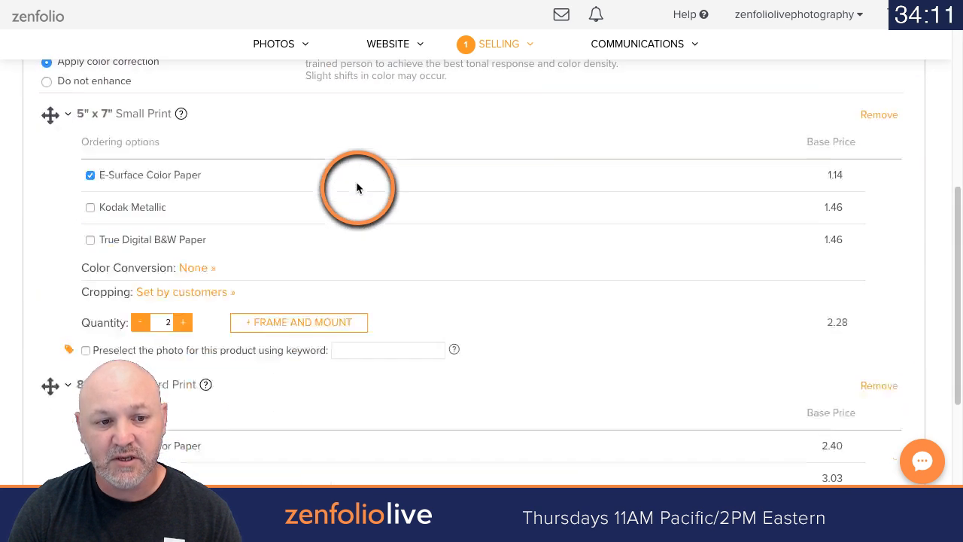
scroll(356, 184, "down", 4)
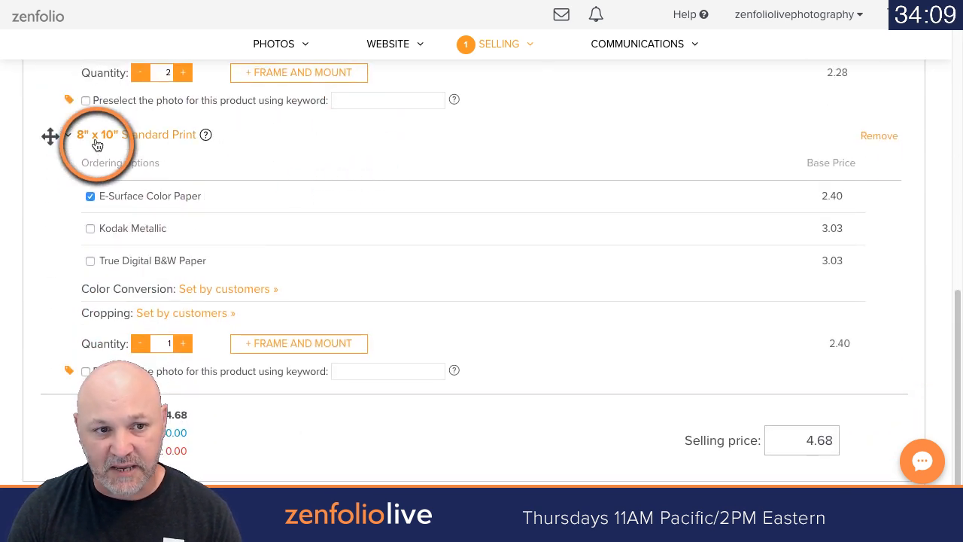
scroll(296, 175, "down", 1)
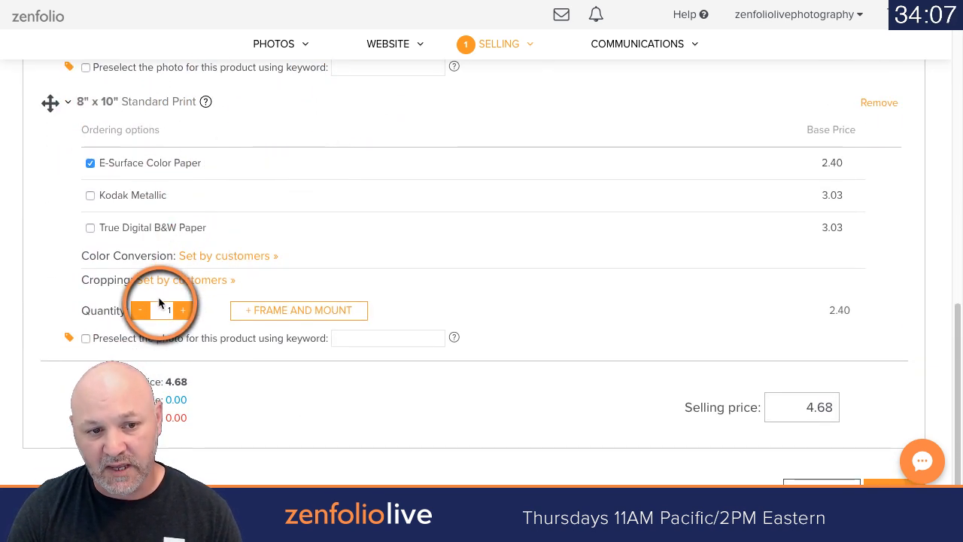
left_click(233, 256)
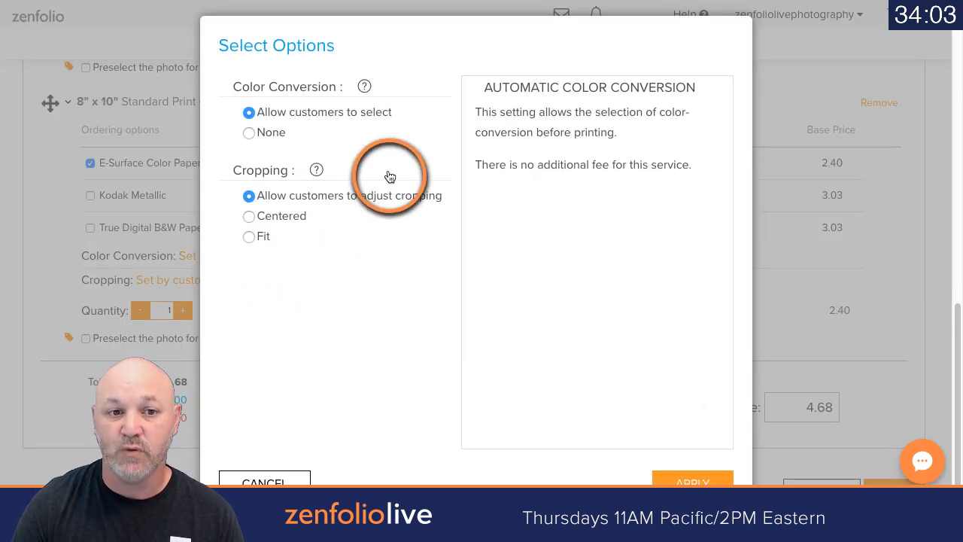
left_click(249, 133)
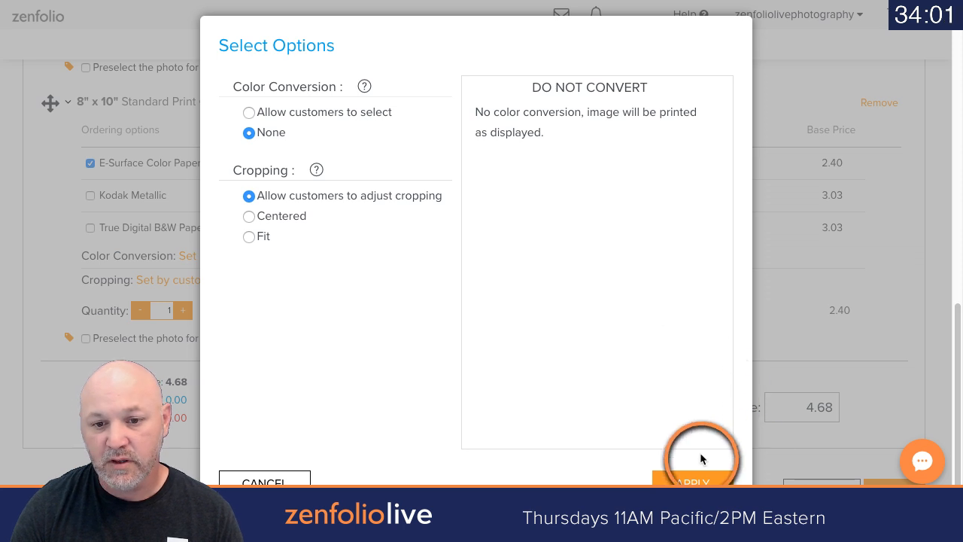
left_click(692, 478)
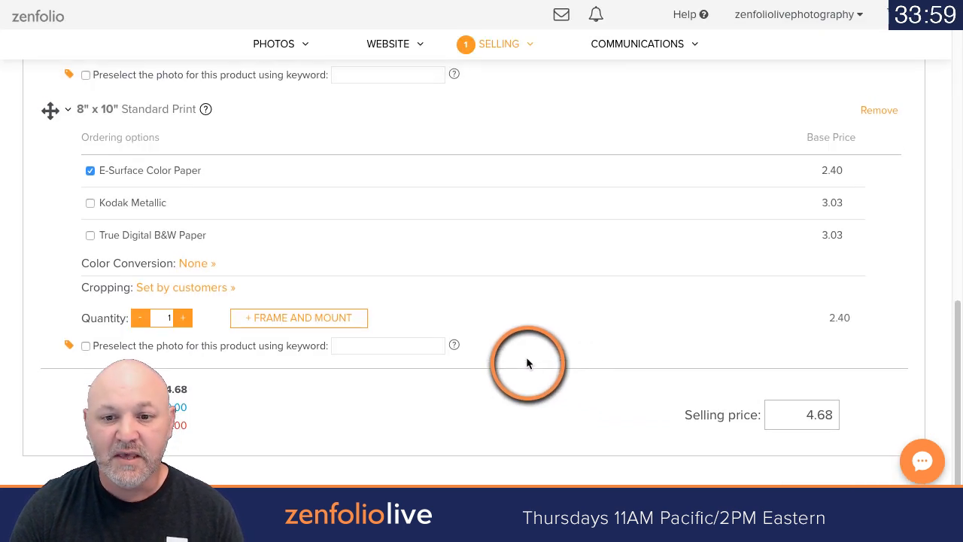
Step: Add the Single Image Download X from Zenfolio Live Photography's digital downloads to the package
scroll(526, 356, "up", 15)
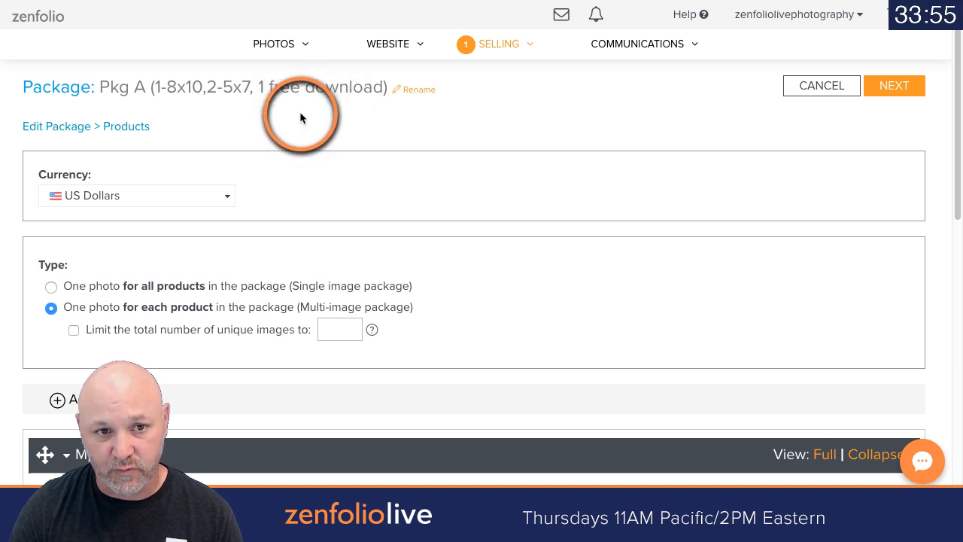
scroll(518, 264, "down", 2)
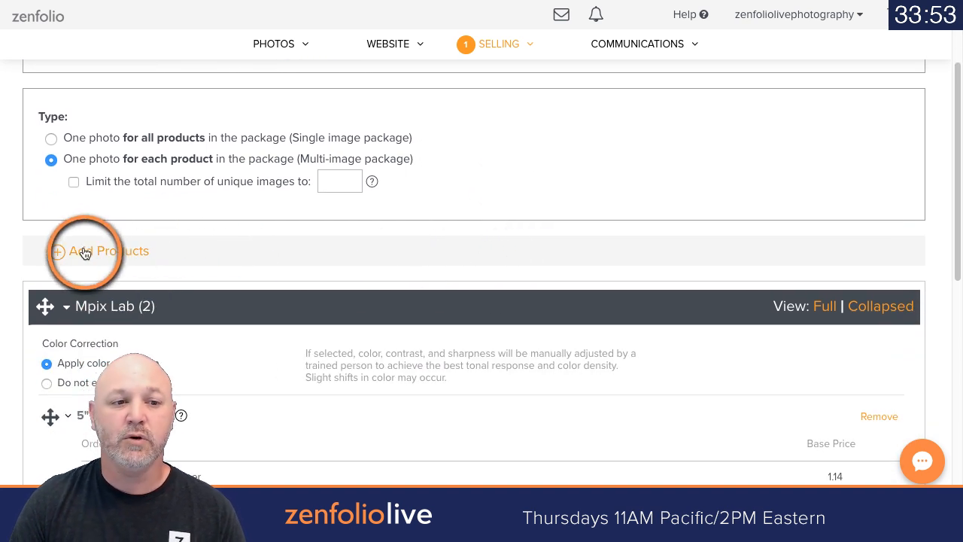
left_click(85, 253)
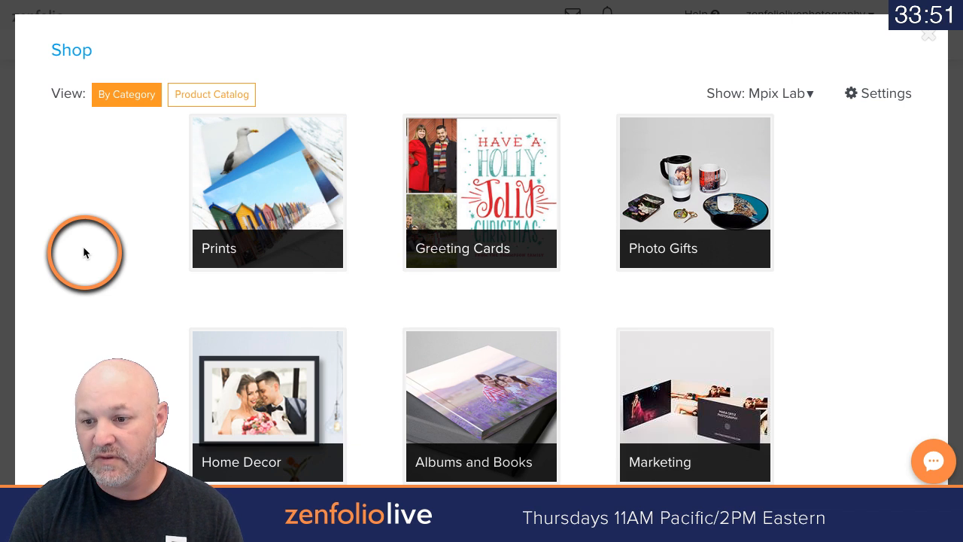
left_click(781, 94)
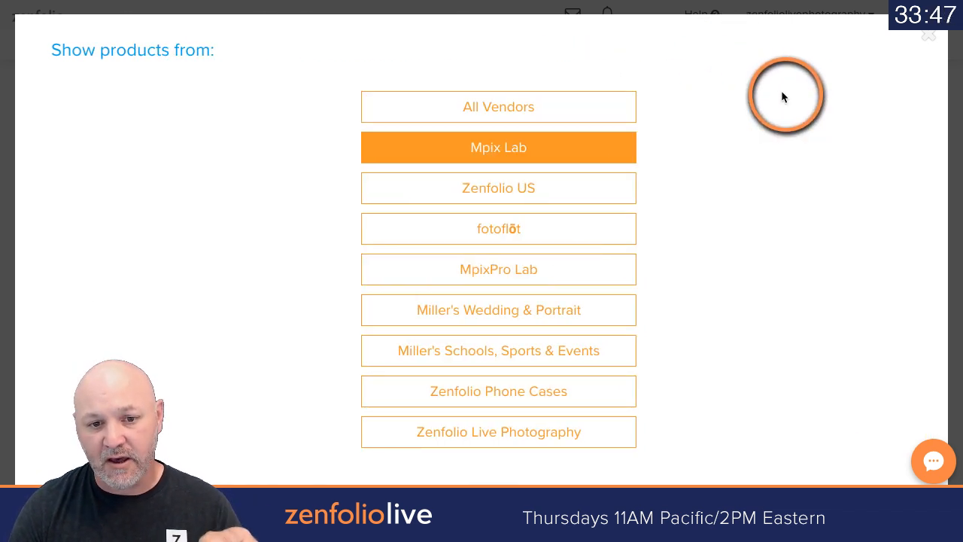
left_click(516, 425)
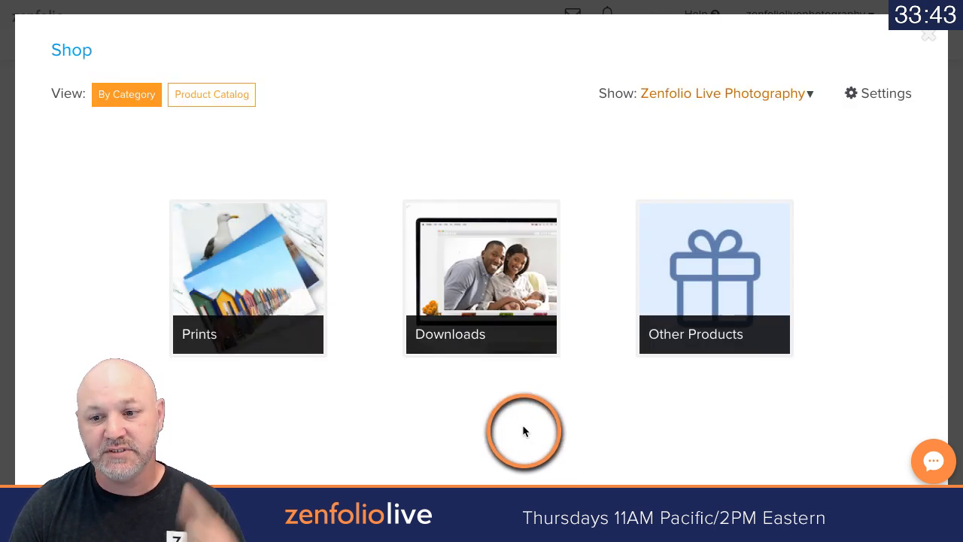
left_click(508, 278)
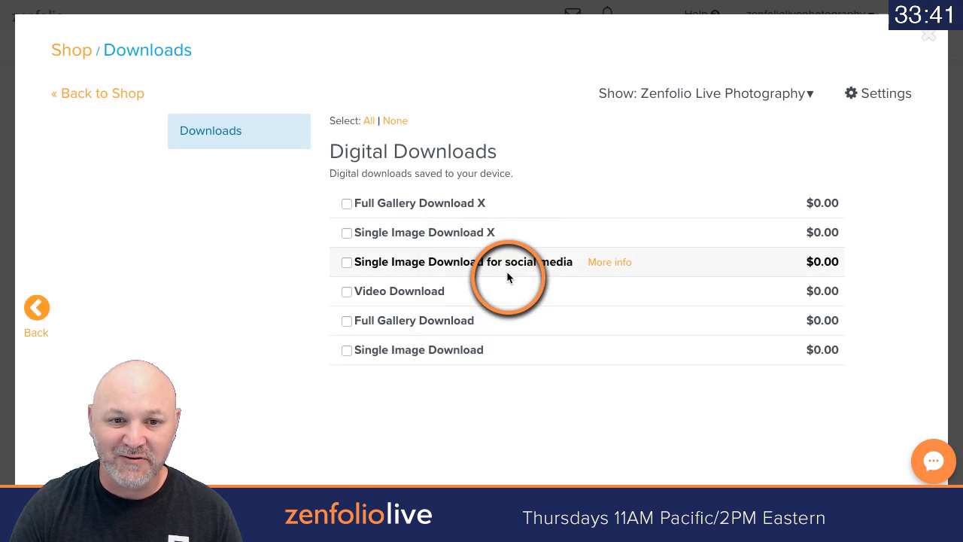
left_click(346, 233)
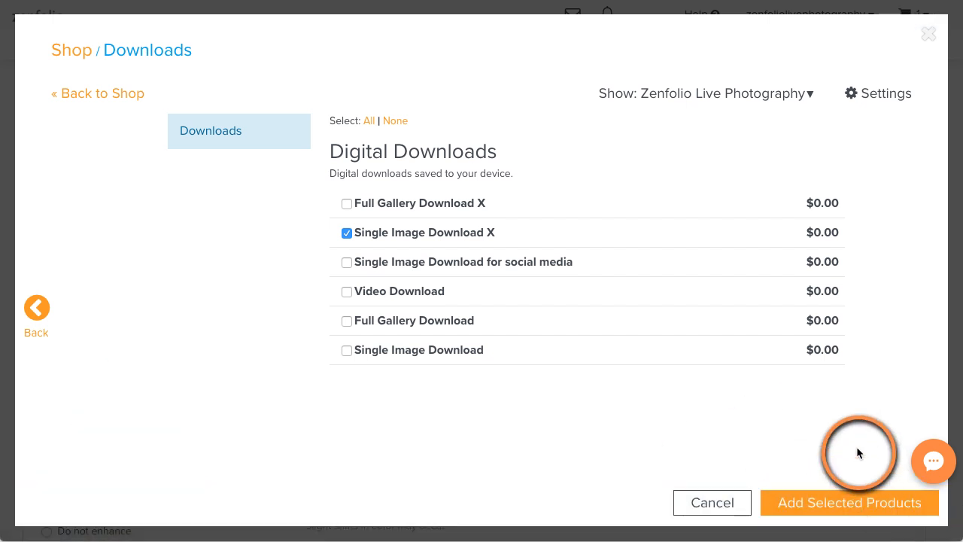
left_click(824, 500)
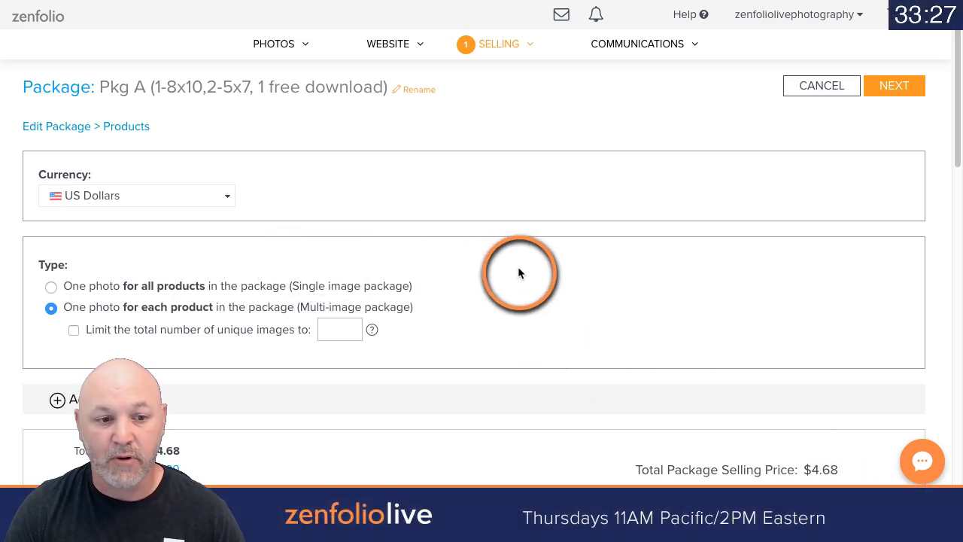
Step: Review the package's separately priced parts and set the Mpix Lab part's selling price to 25
scroll(518, 267, "down", 1)
scroll(518, 273, "down", 3)
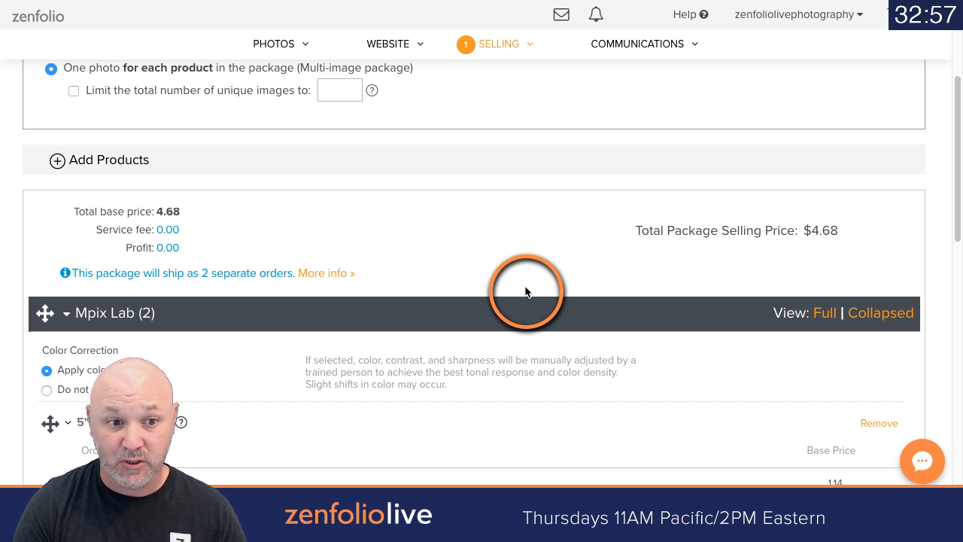
scroll(523, 271, "down", 10)
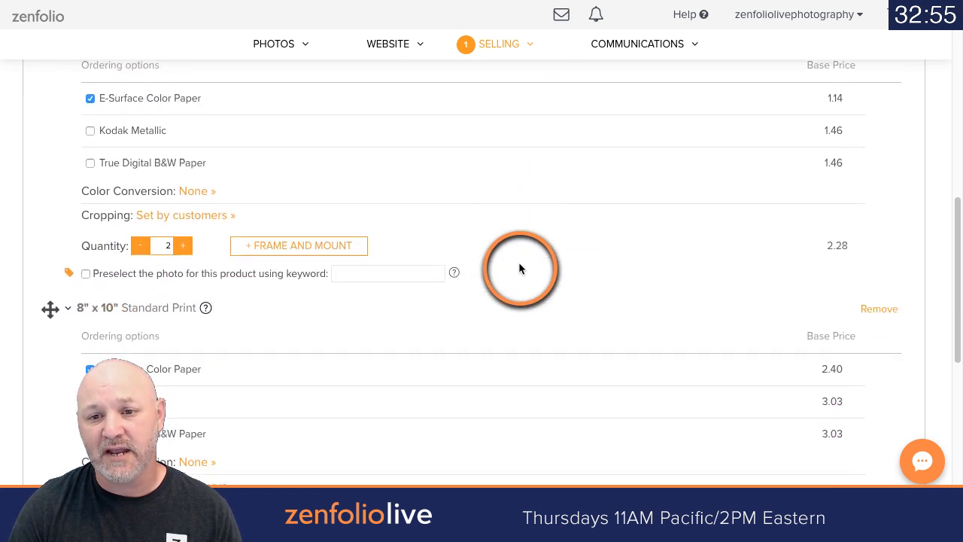
scroll(519, 270, "down", 2)
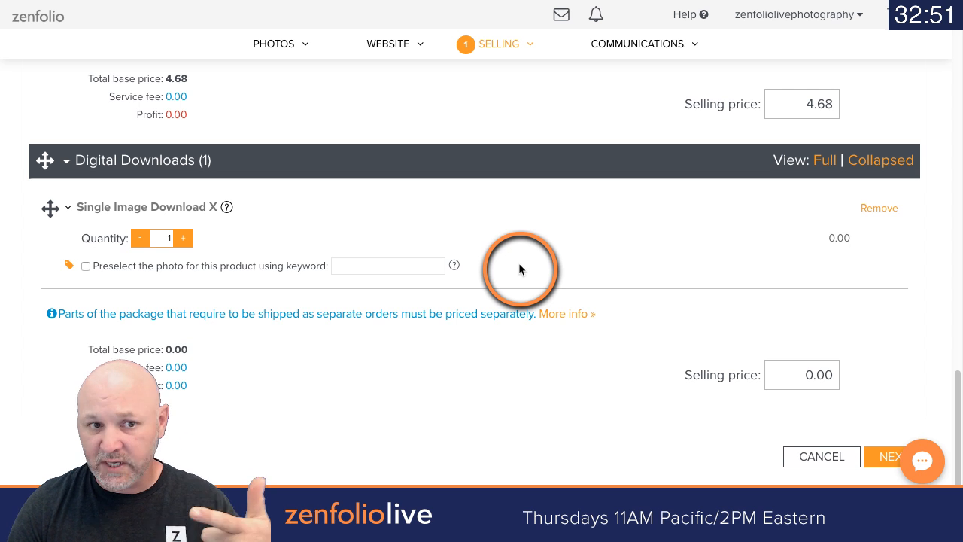
scroll(677, 162, "up", 1)
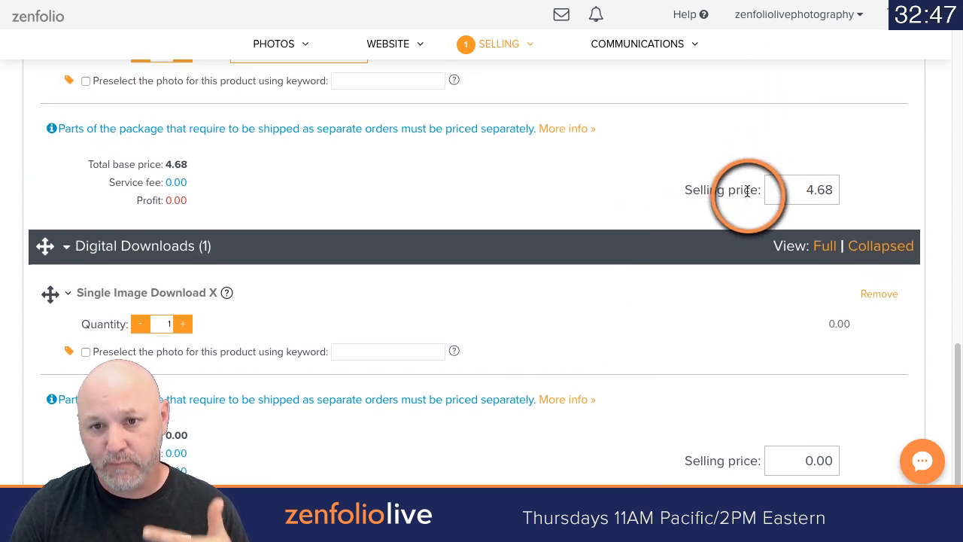
double_click(789, 190)
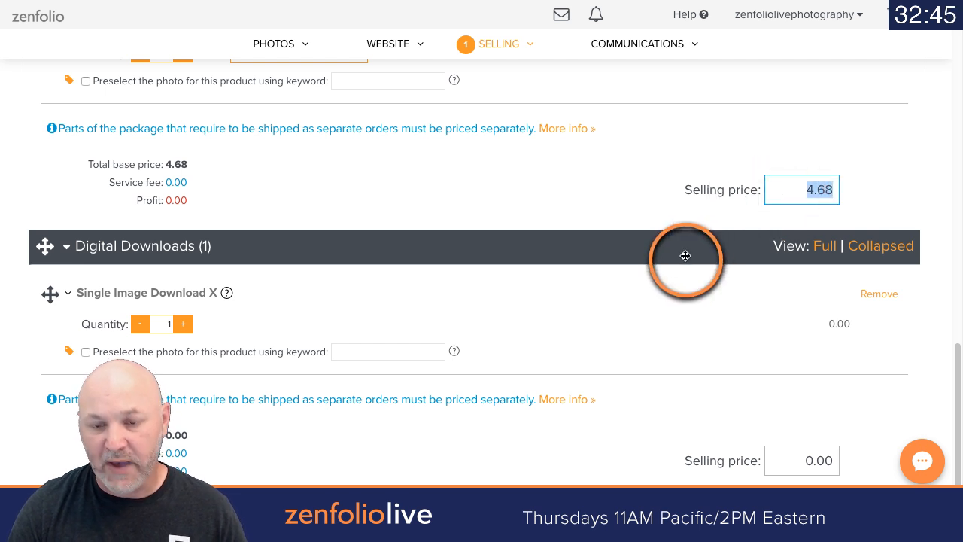
type("25")
left_click(652, 285)
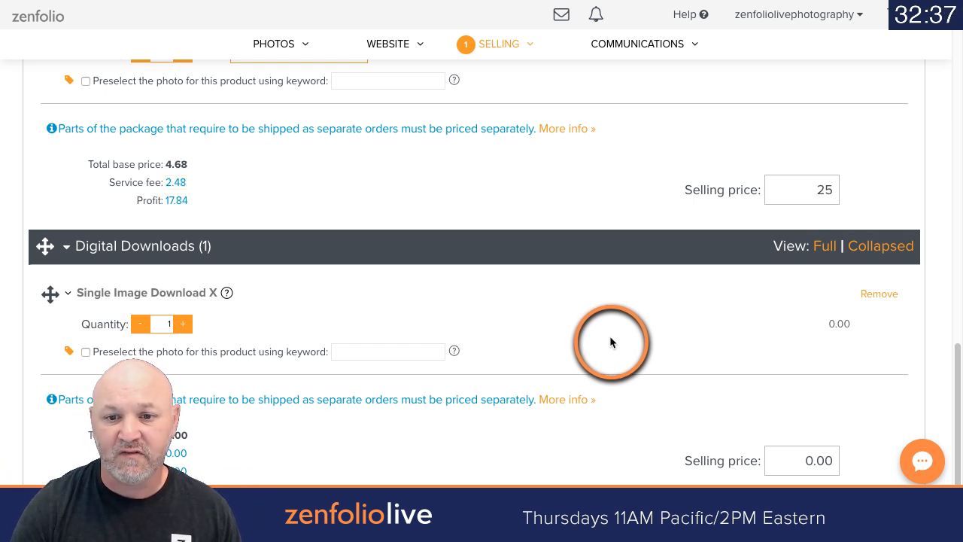
Step: Finish the package with a blank description and the placeholder preview image, keeping it in the Packages category
scroll(610, 336, "down", 2)
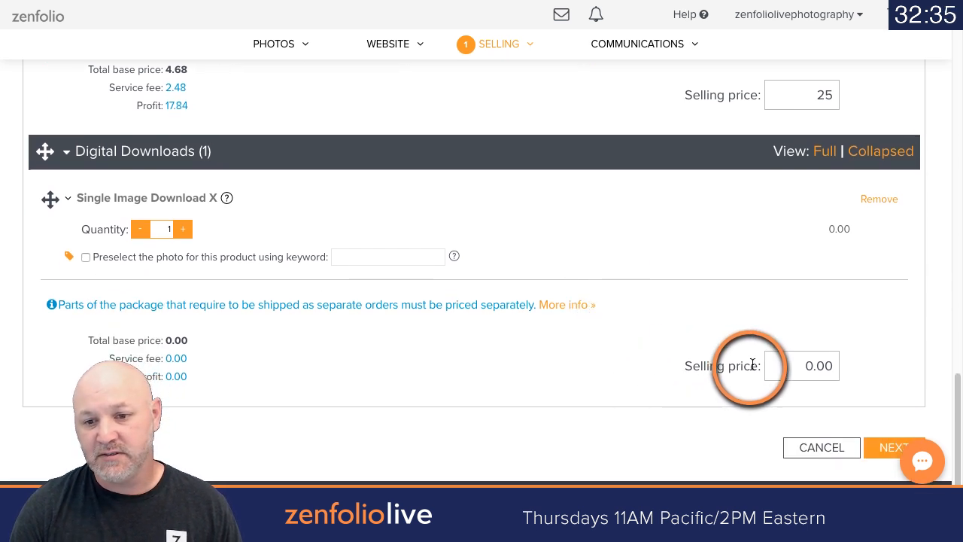
left_click(868, 445)
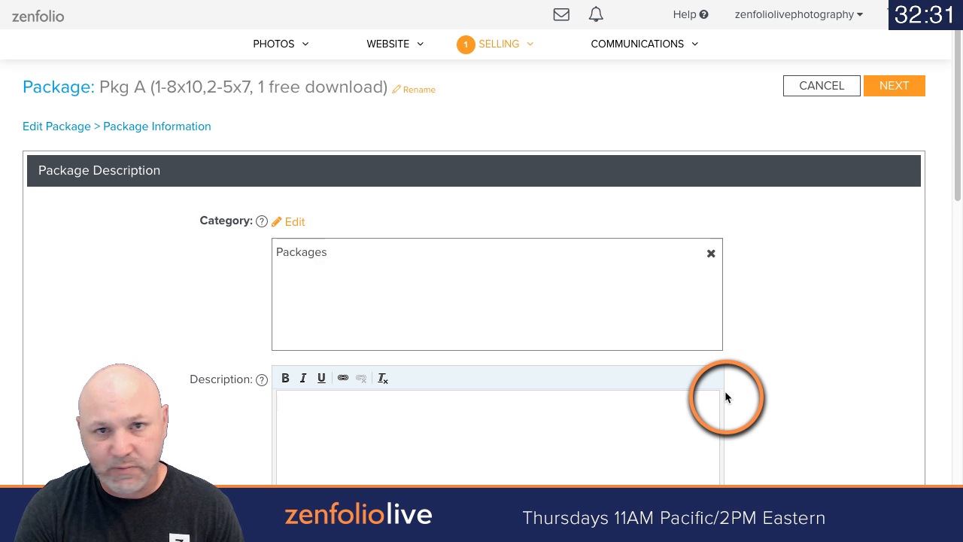
scroll(768, 352, "down", 2)
scroll(767, 352, "down", 4)
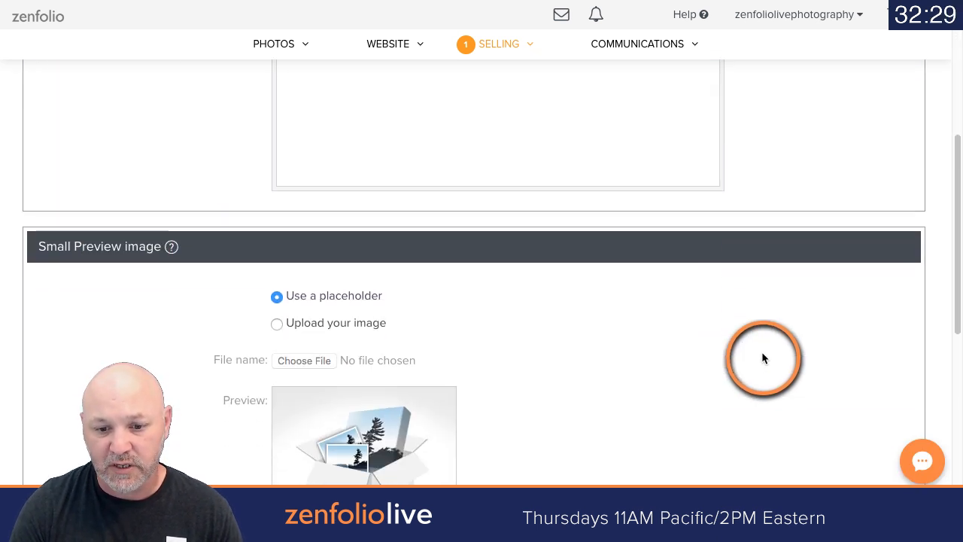
scroll(761, 354, "up", 3)
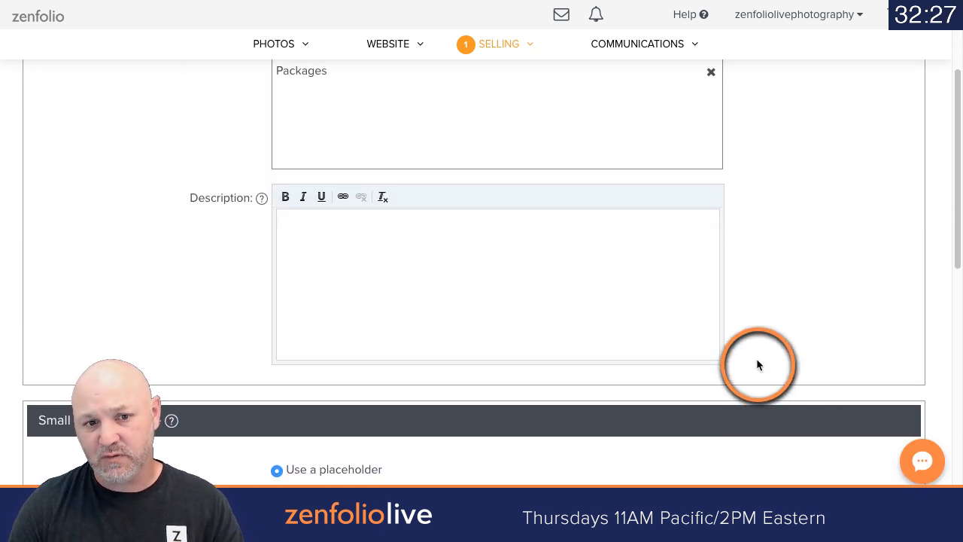
scroll(756, 364, "down", 3)
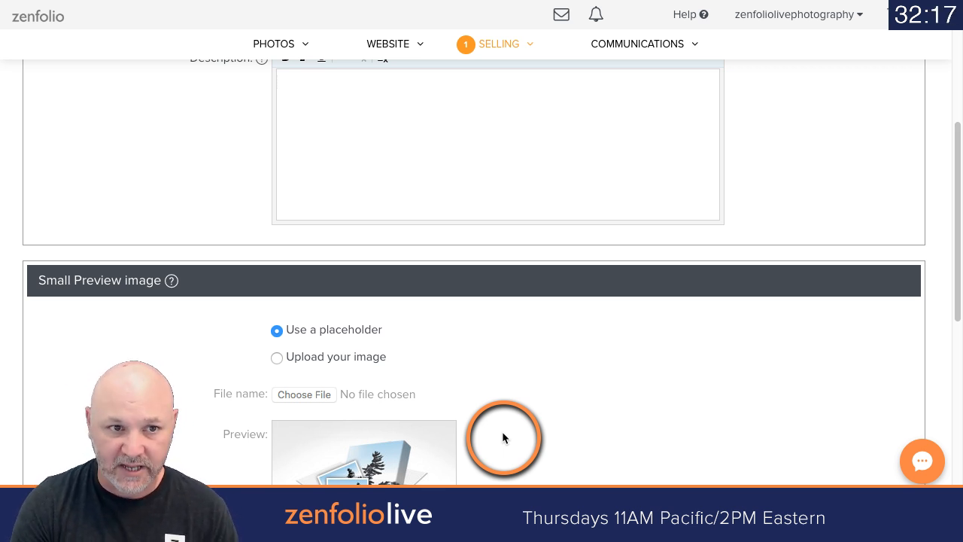
scroll(560, 408, "up", 1)
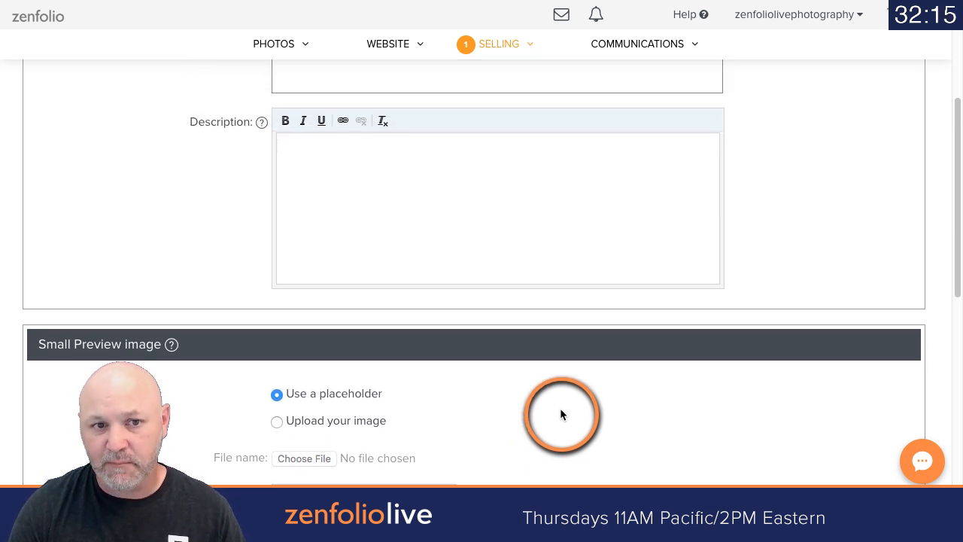
left_click(374, 156)
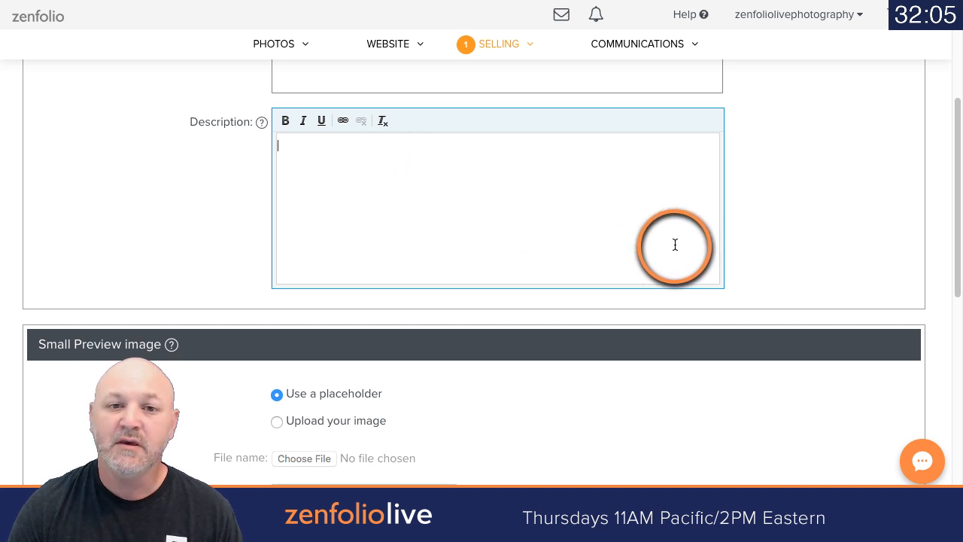
scroll(676, 245, "up", 4)
left_click(895, 89)
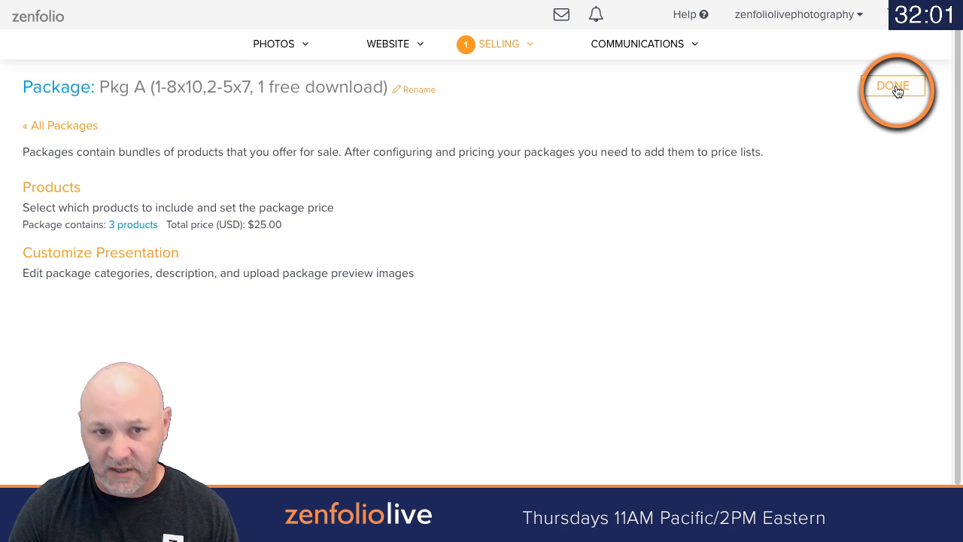
left_click(894, 88)
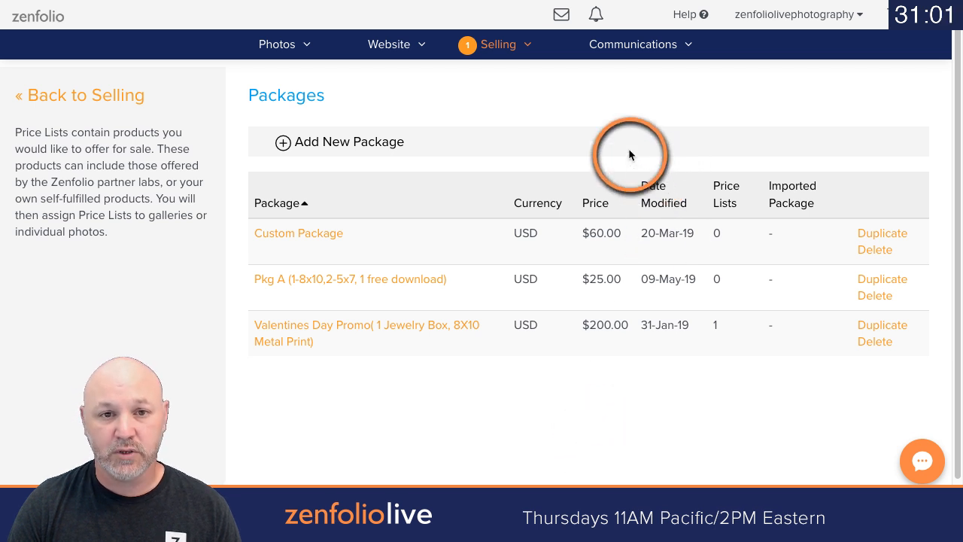
Step: Go to the price lists under Selling and create a blank price list
left_click(502, 54)
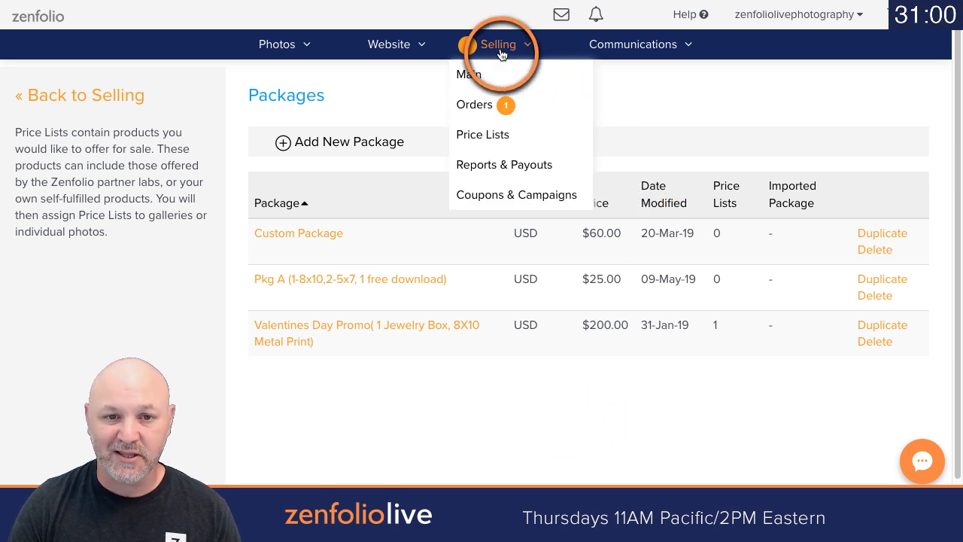
left_click(485, 134)
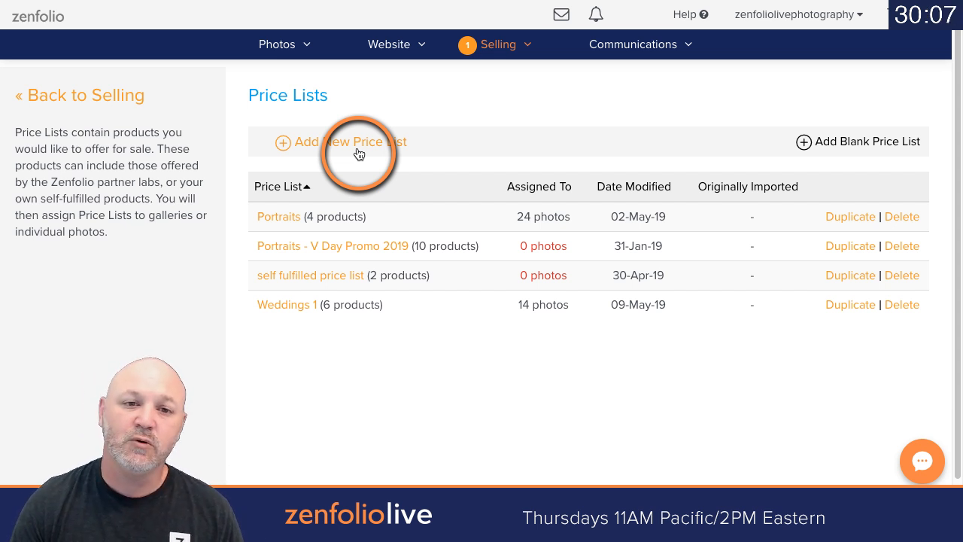
left_click(857, 149)
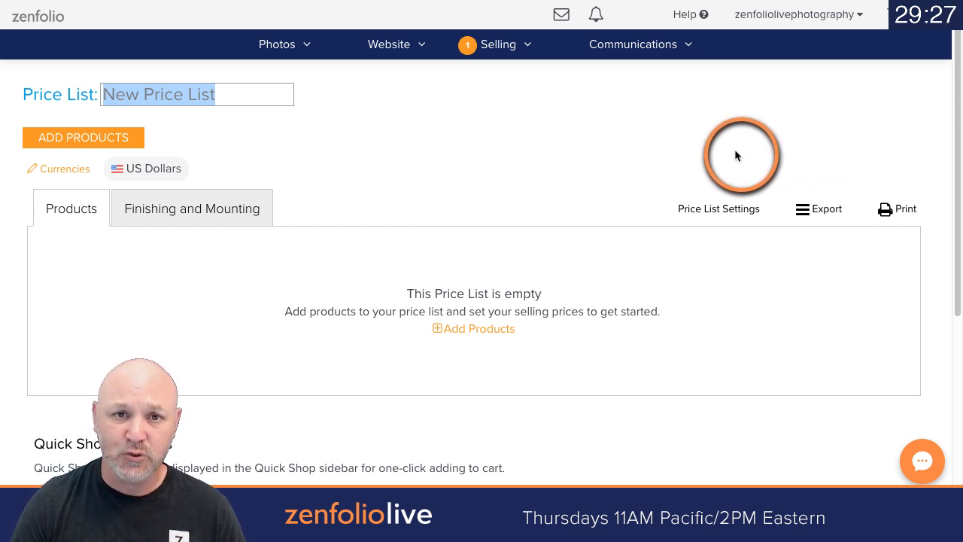
triple_click(230, 93)
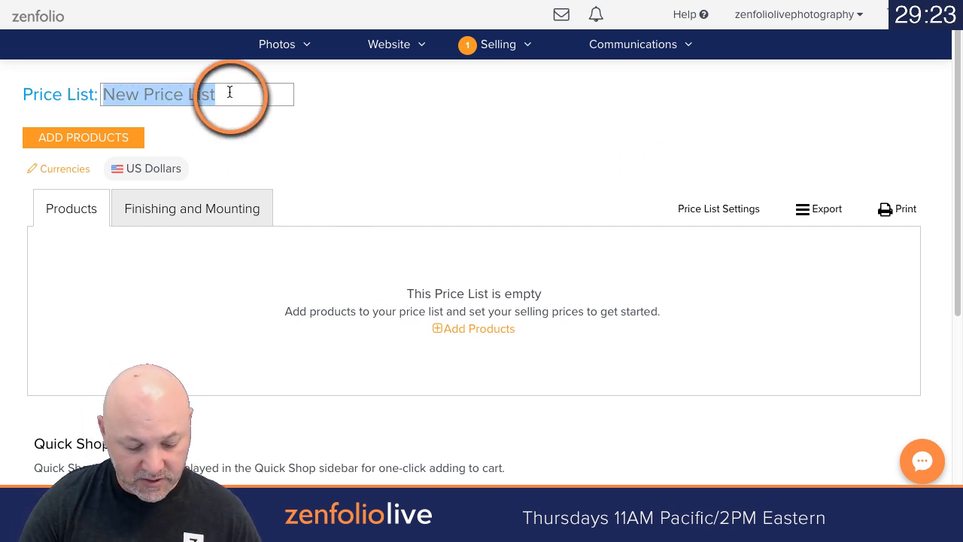
type("Roberts E")
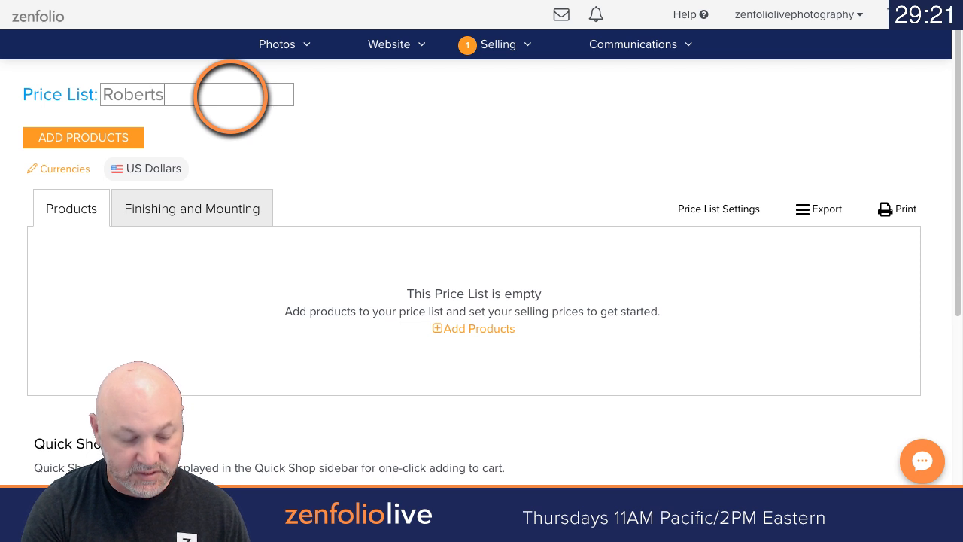
key("BackSpace")
key("BackSpace")
key("BackSpace")
key("BackSpace")
key("BackSpace")
key("BackSpace")
key("BackSpace")
key("BackSpace")
key("BackSpace")
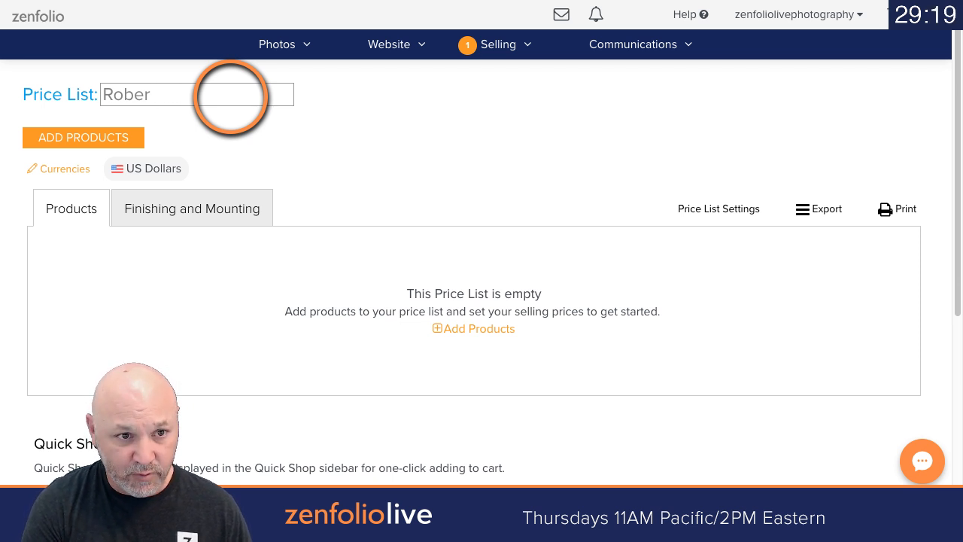
Step: Name the new price list Engagements Price List
type("En")
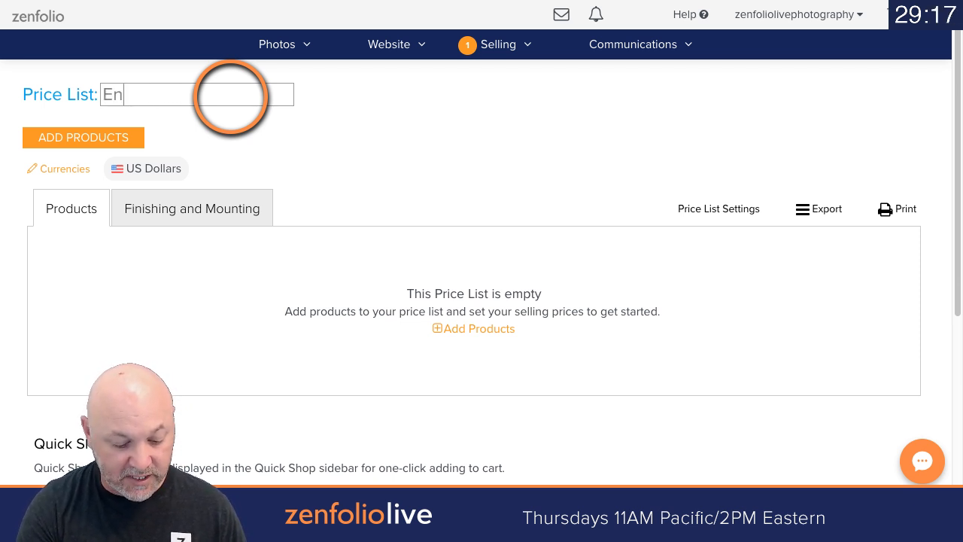
type("gagements")
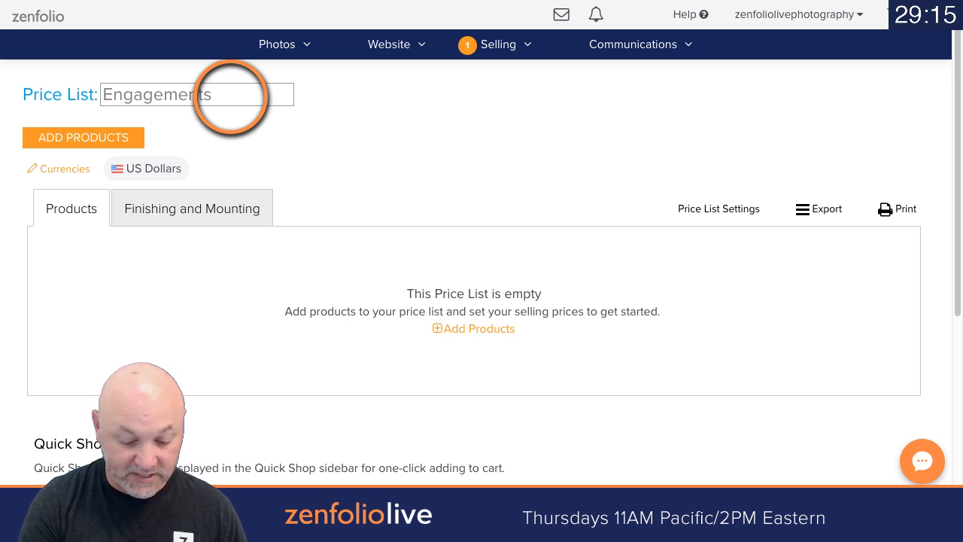
type(" Price")
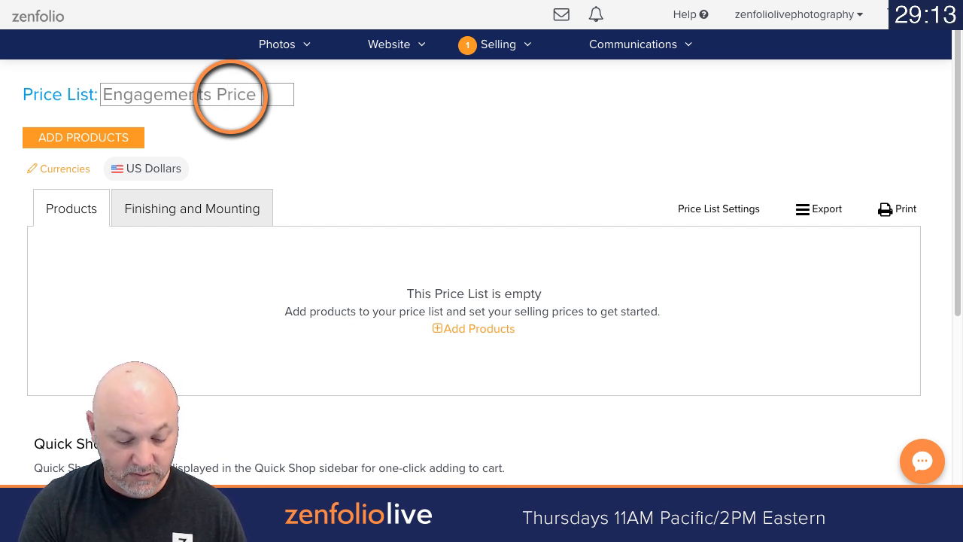
type(" List")
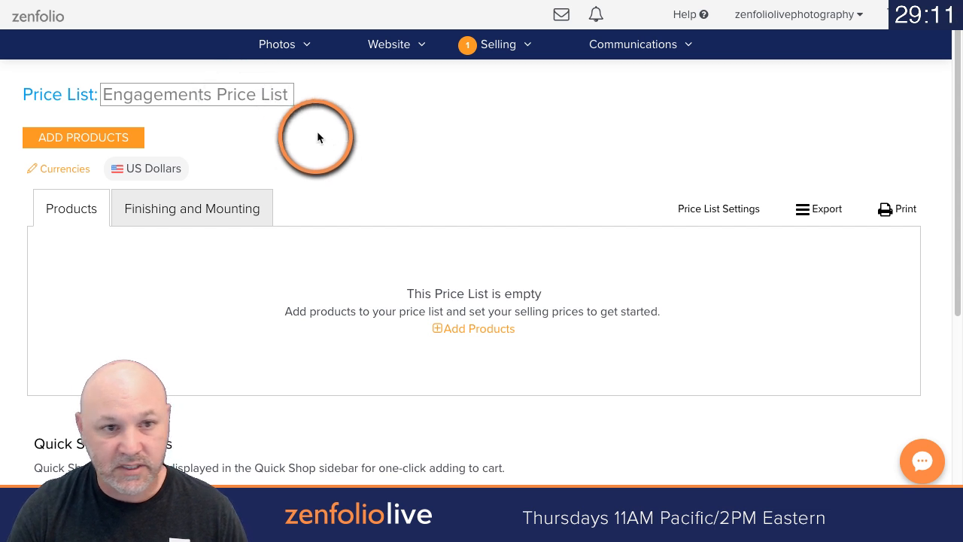
left_click(341, 142)
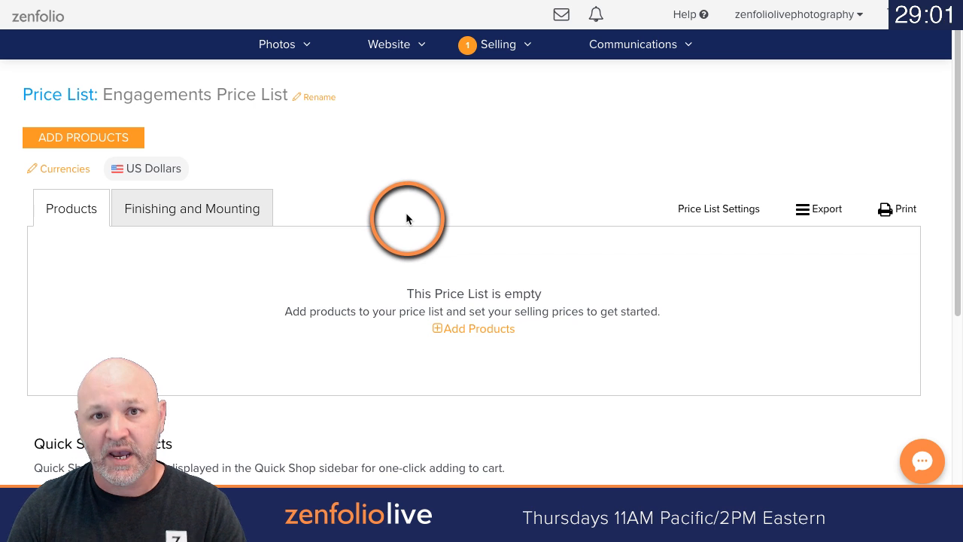
Step: Add the package Pkg A (1-8x10,2-5x7, 1 free download) to the Engagements Price List
left_click(58, 132)
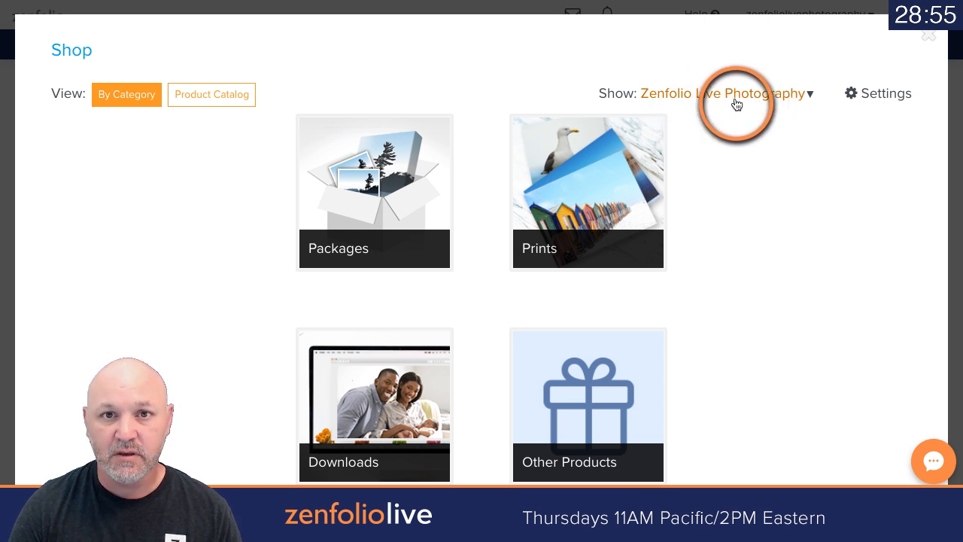
left_click(370, 186)
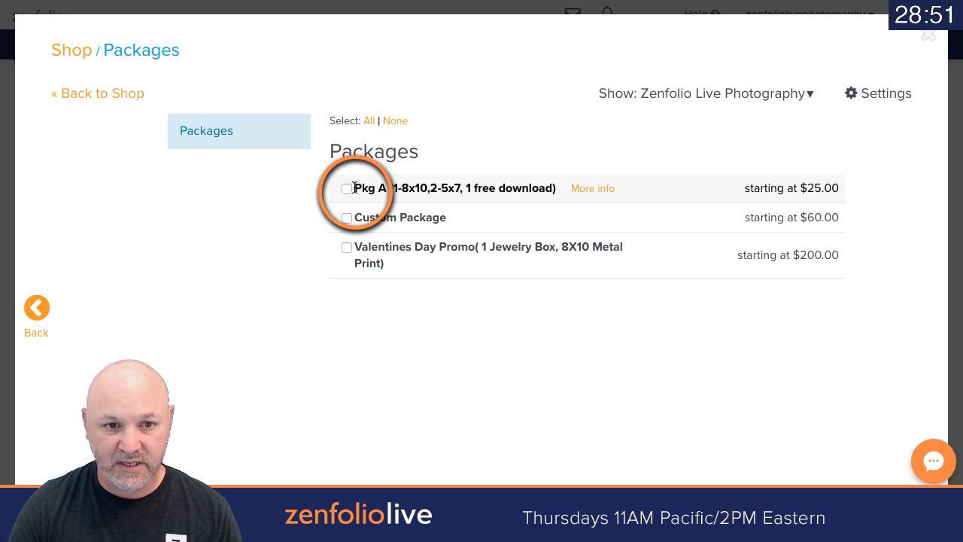
left_click(346, 189)
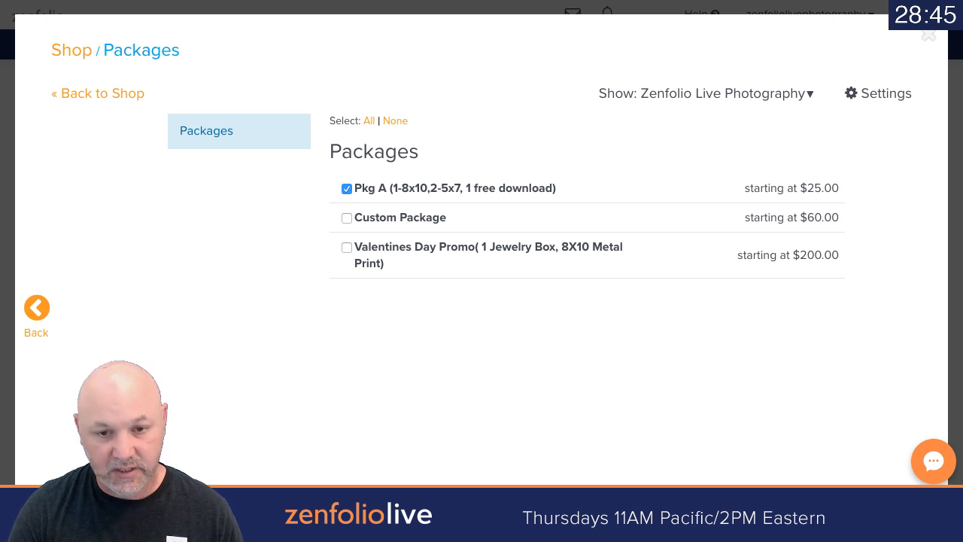
left_click(819, 507)
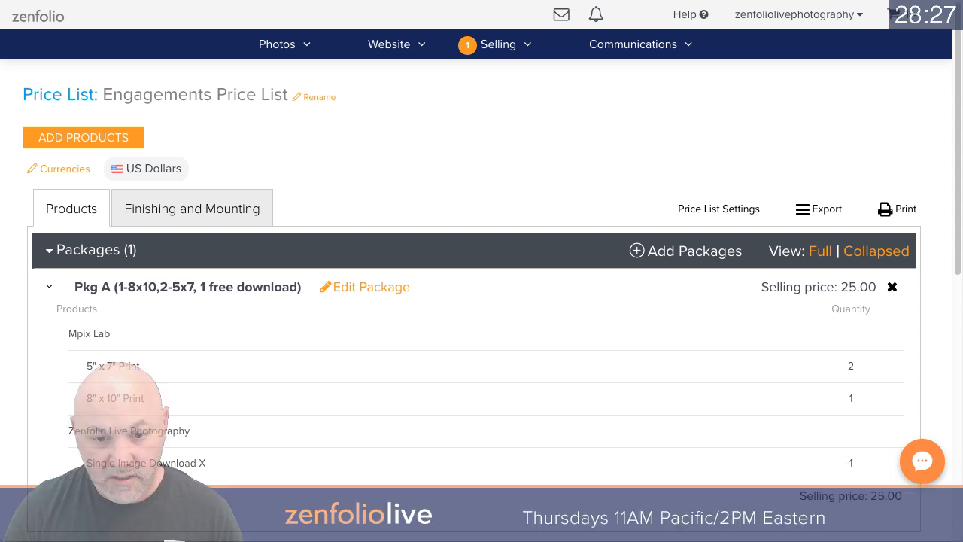
Step: Check the added package's products and quantities, and collapse the Packages section of the price list
left_click(616, 353)
scroll(616, 350, "down", 2)
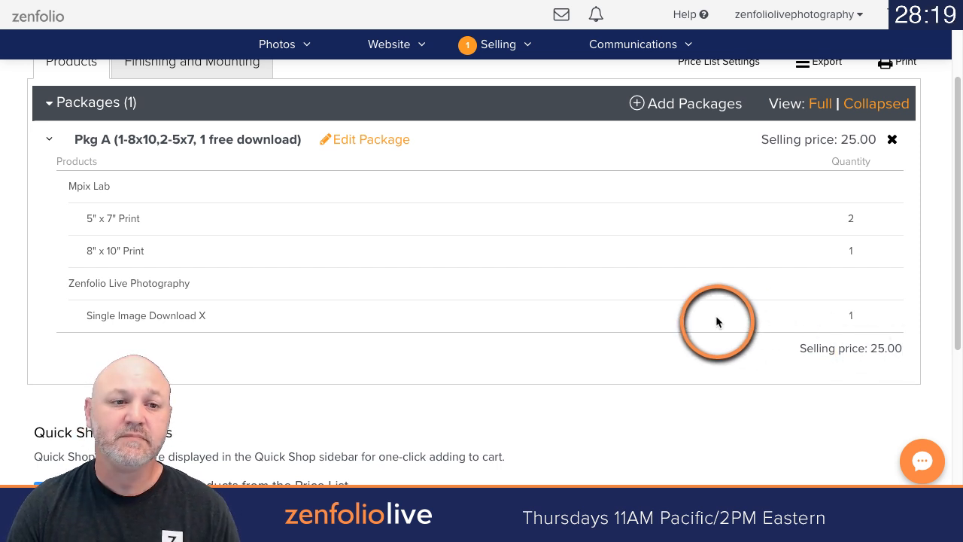
scroll(639, 323, "up", 1)
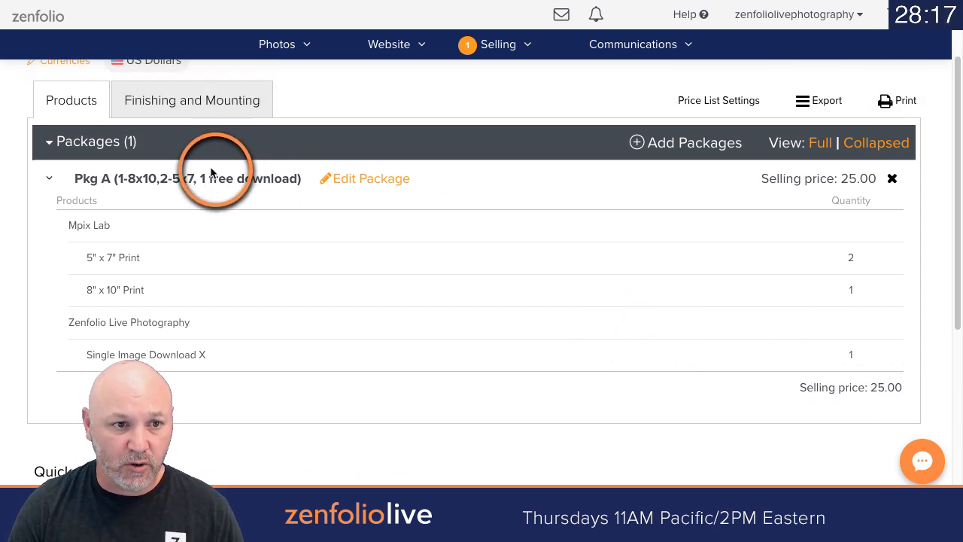
left_click(52, 143)
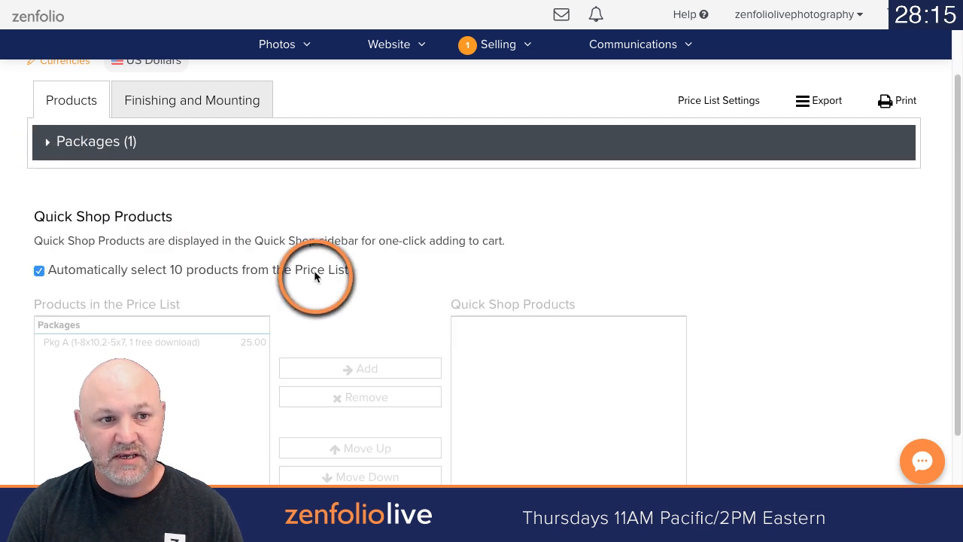
Step: Add the digital downloads Full Gallery Download X and Single Image Download X to the Engagements Price List
scroll(315, 278, "up", 1)
scroll(316, 277, "up", 1)
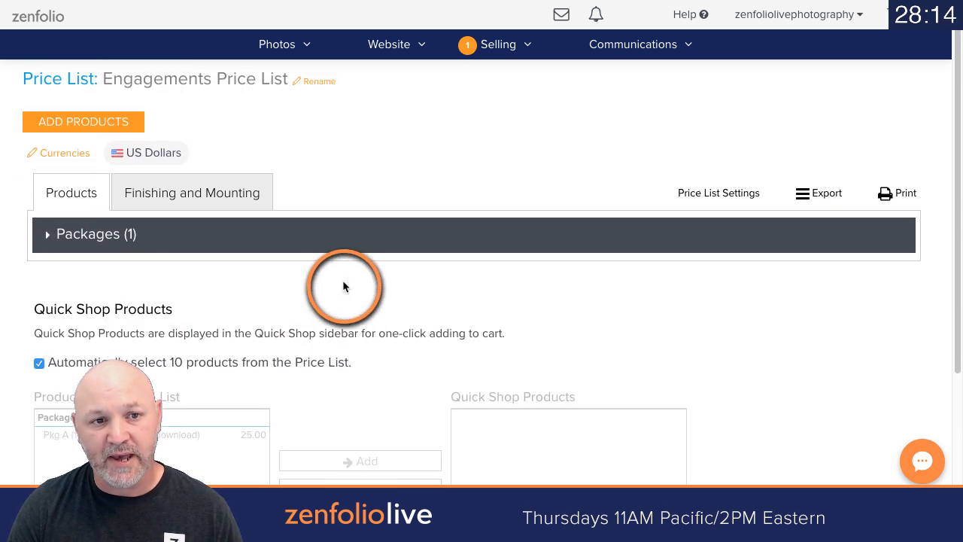
left_click(124, 122)
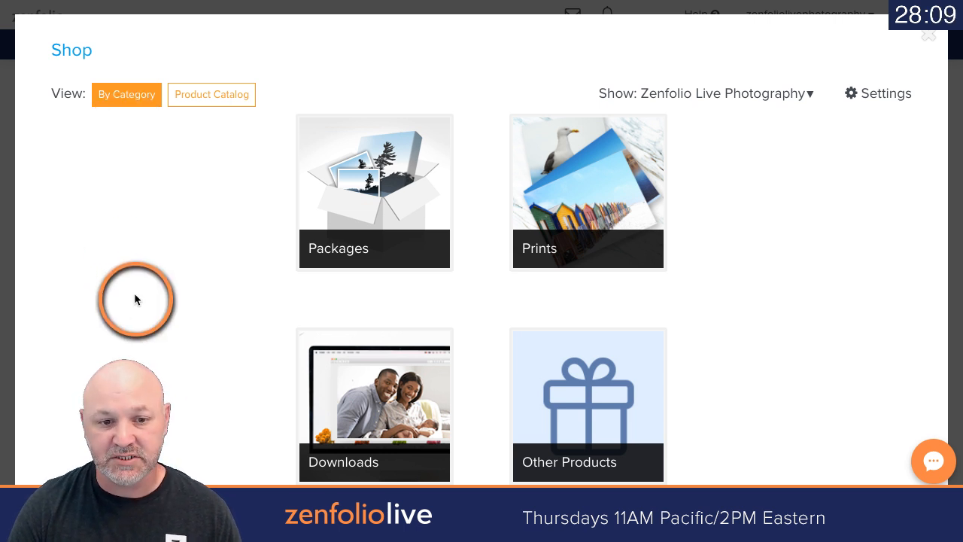
left_click(353, 378)
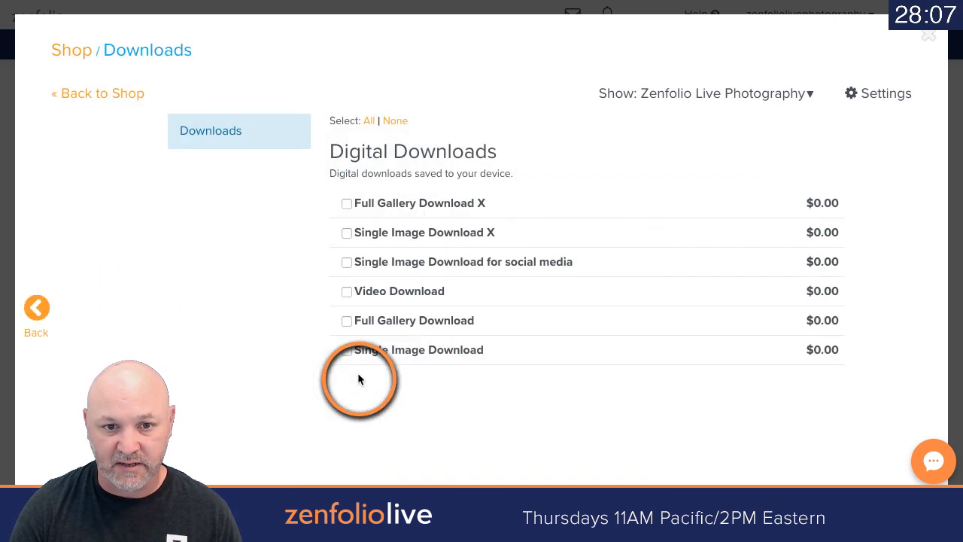
left_click(347, 203)
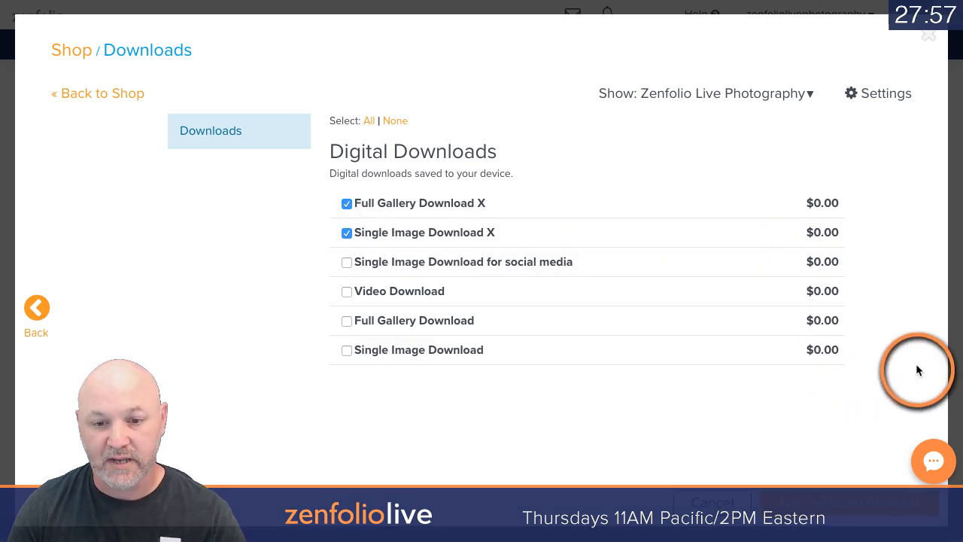
left_click(850, 502)
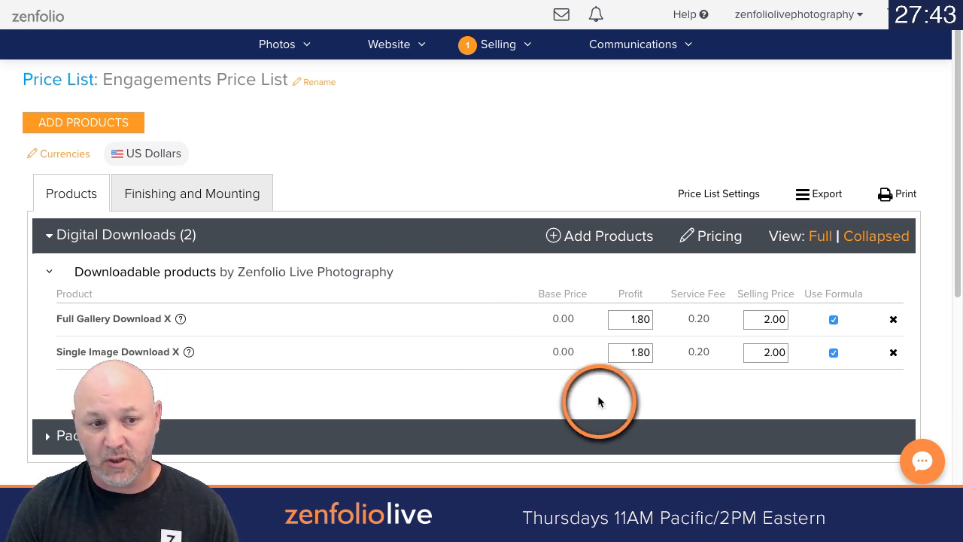
Step: Open the selling price of Single Image Download X for editing
double_click(746, 352)
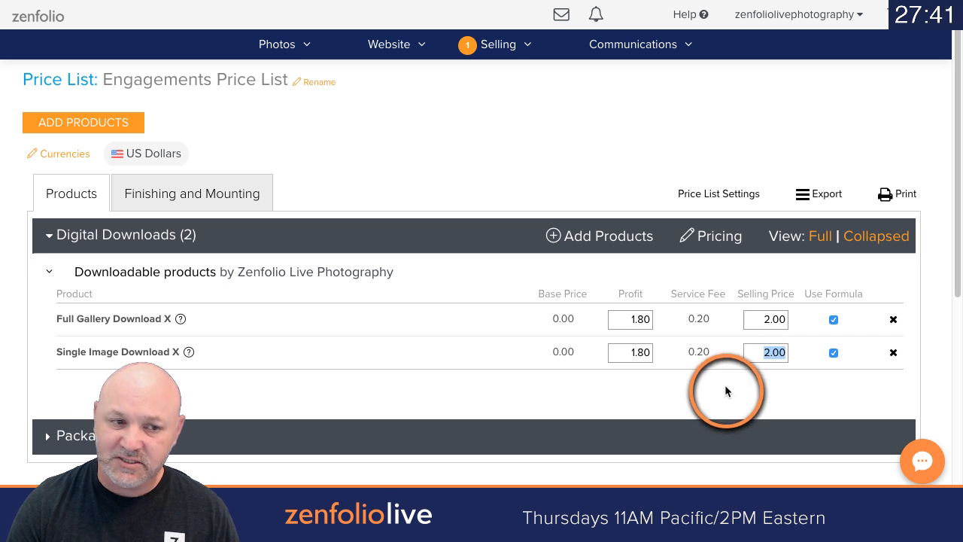
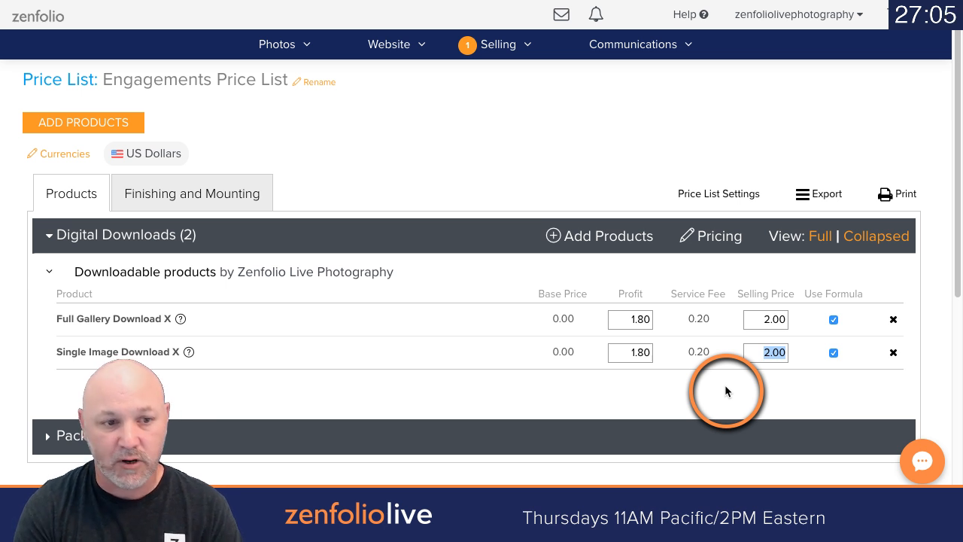
Step: Set the selling price of Single Image Download X to 25 and Full Gallery Download X to 300, and collapse the Digital Downloads section
type("25")
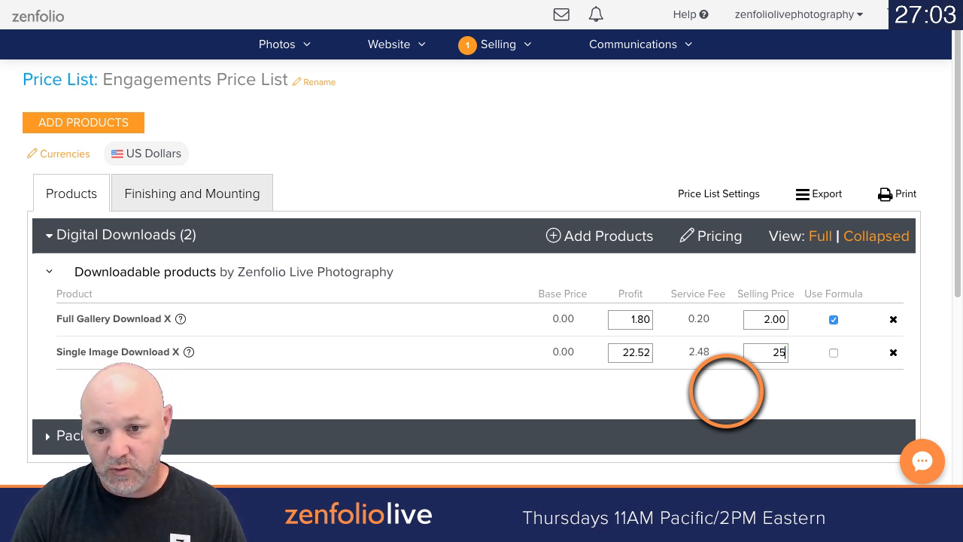
left_click(760, 327)
type("300")
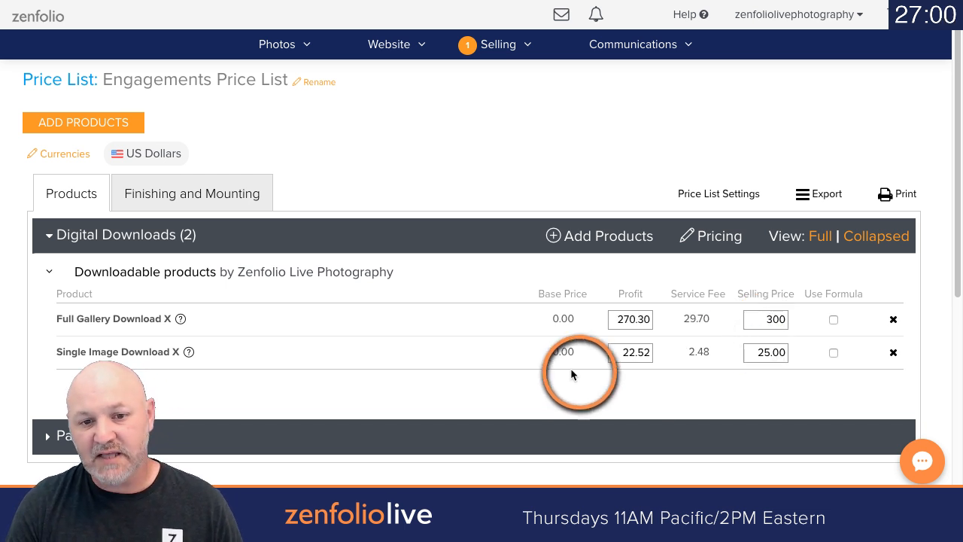
left_click(515, 396)
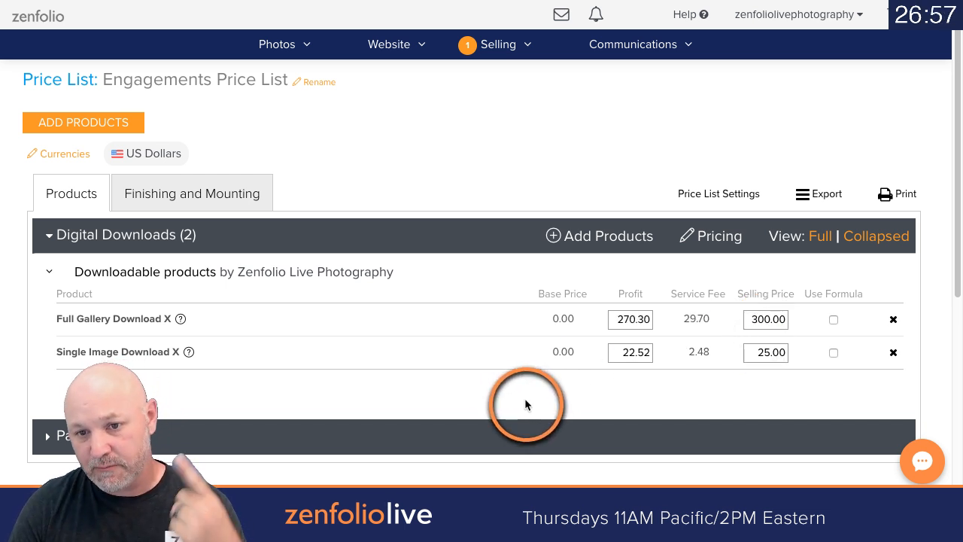
scroll(527, 402, "up", 1)
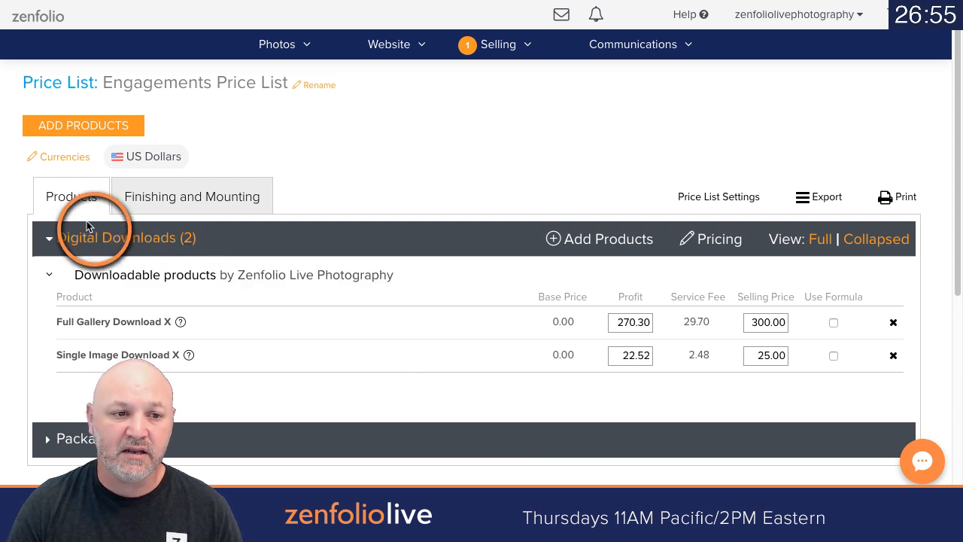
left_click(50, 239)
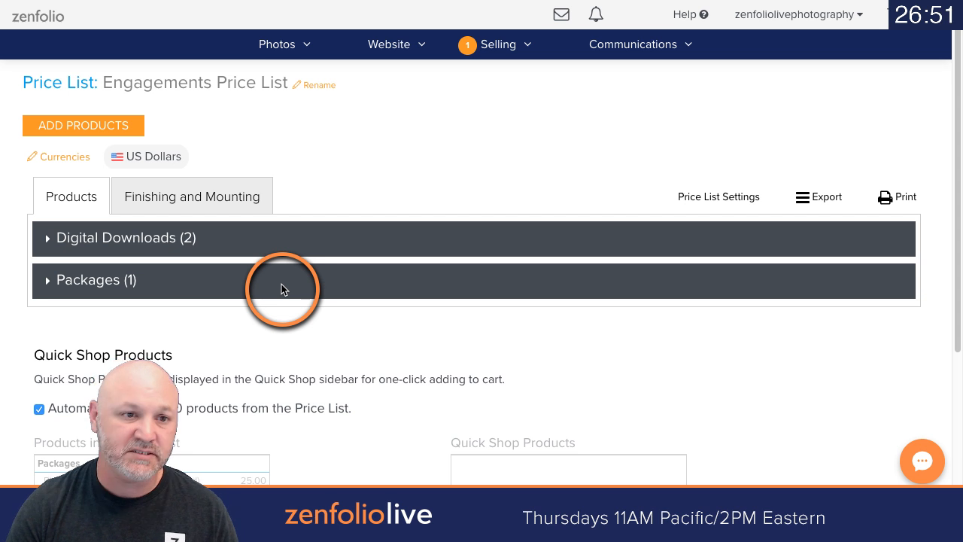
Step: Start adding products to the Engagements Price List and show all prints offered by Mpix Lab
left_click(112, 128)
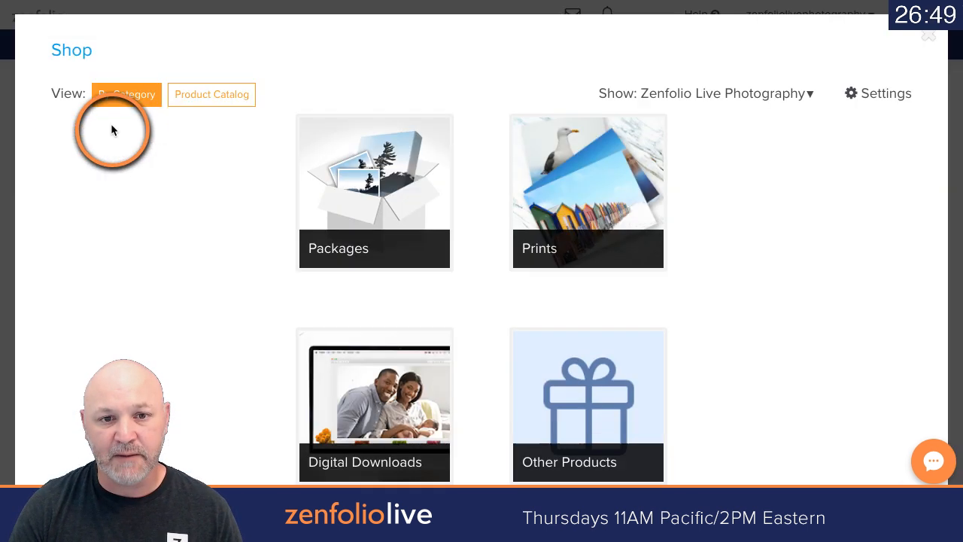
left_click(730, 93)
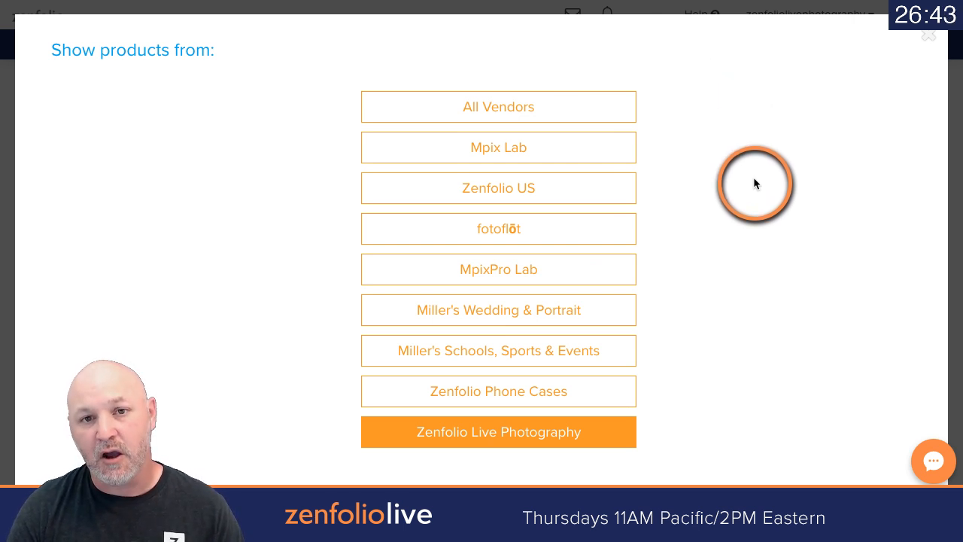
left_click(552, 149)
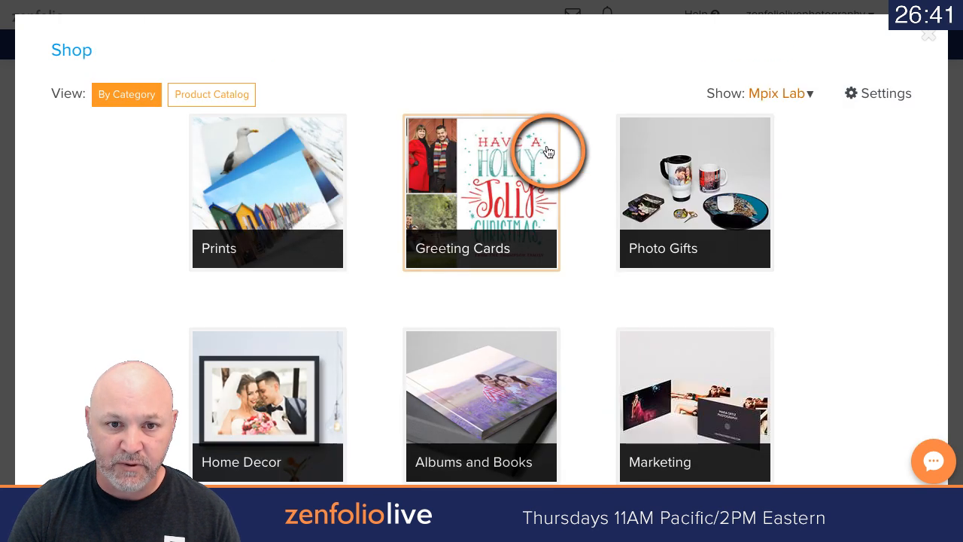
left_click(319, 178)
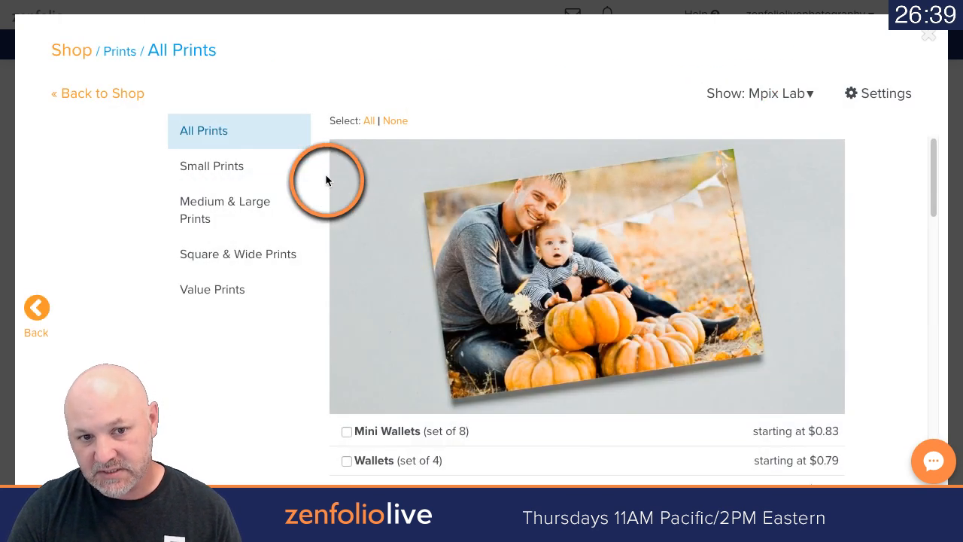
Step: Add the Wallets (set of 4), 4" x 6", 6" x 9", 8" x 10" and 8" x 12" prints to the price list
scroll(531, 241, "down", 2)
left_click(347, 291)
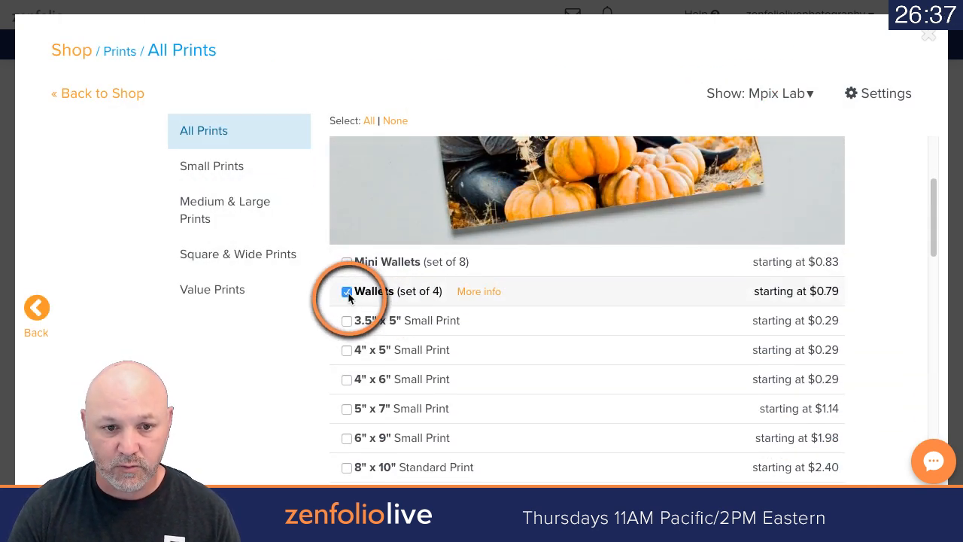
left_click(347, 379)
scroll(346, 399, "down", 1)
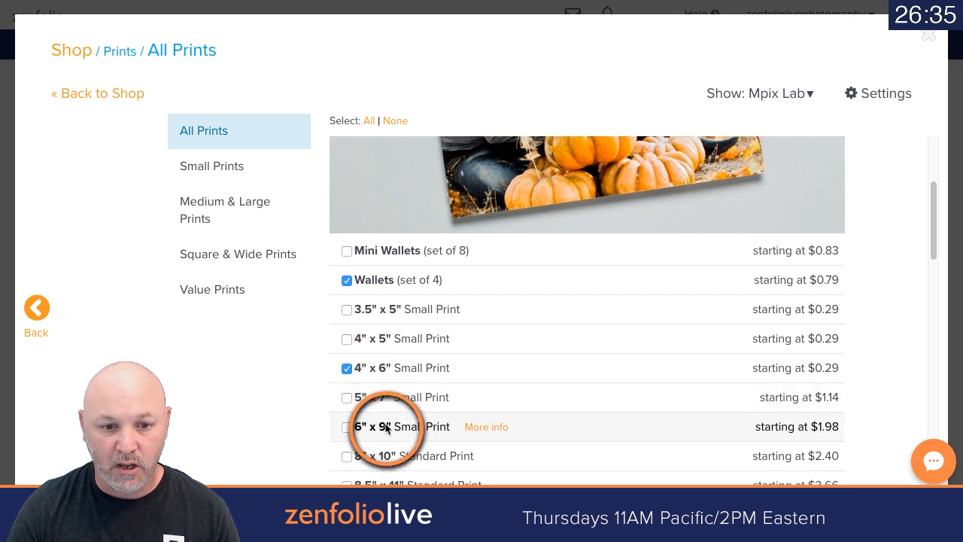
left_click(346, 359)
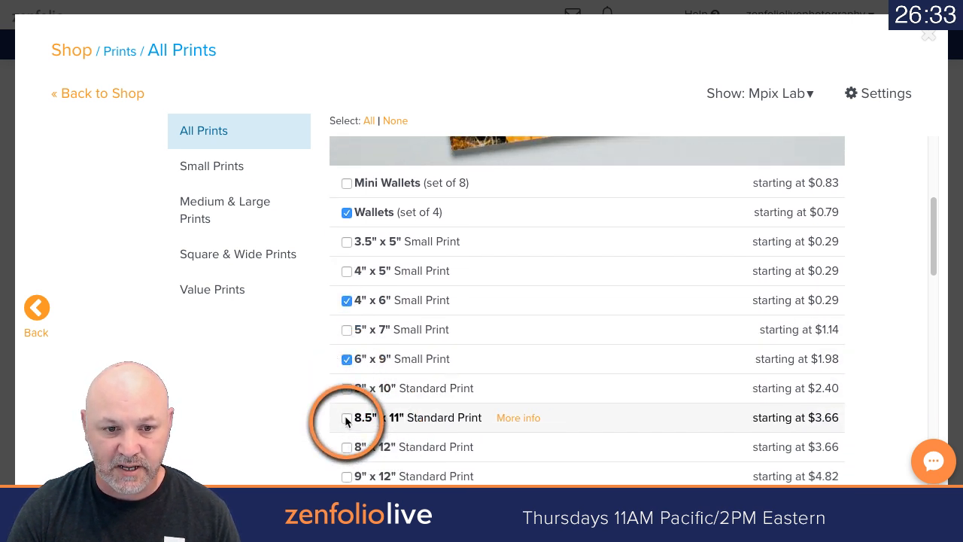
left_click(347, 389)
scroll(354, 391, "down", 3)
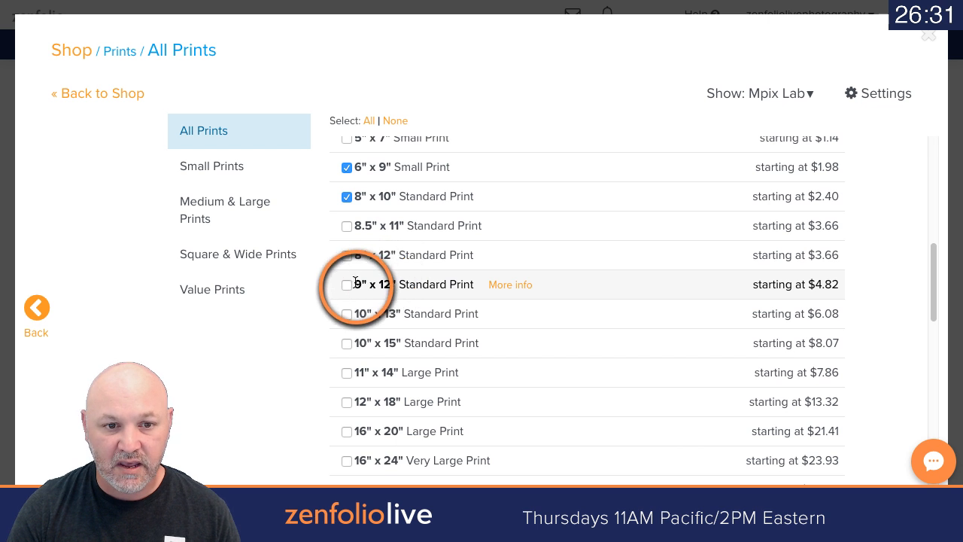
left_click(346, 258)
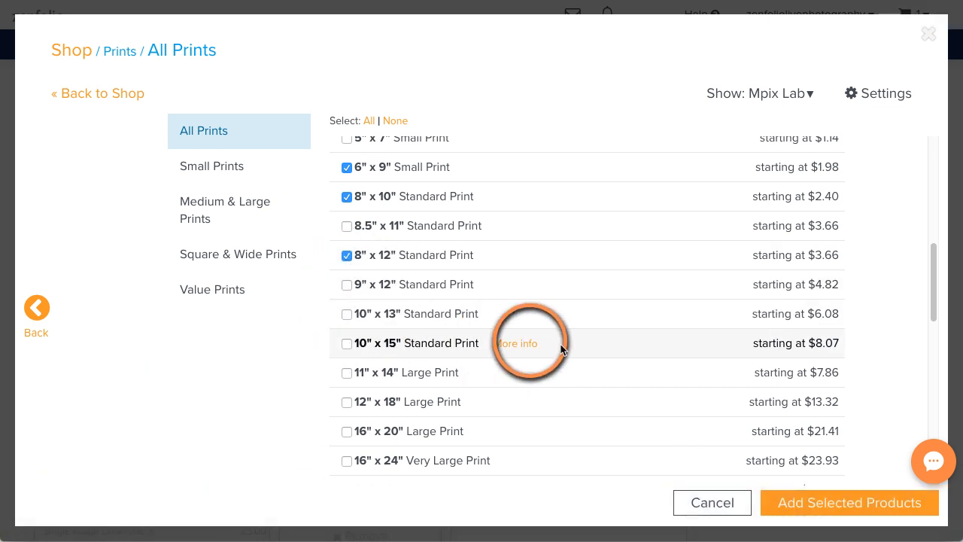
left_click(827, 501)
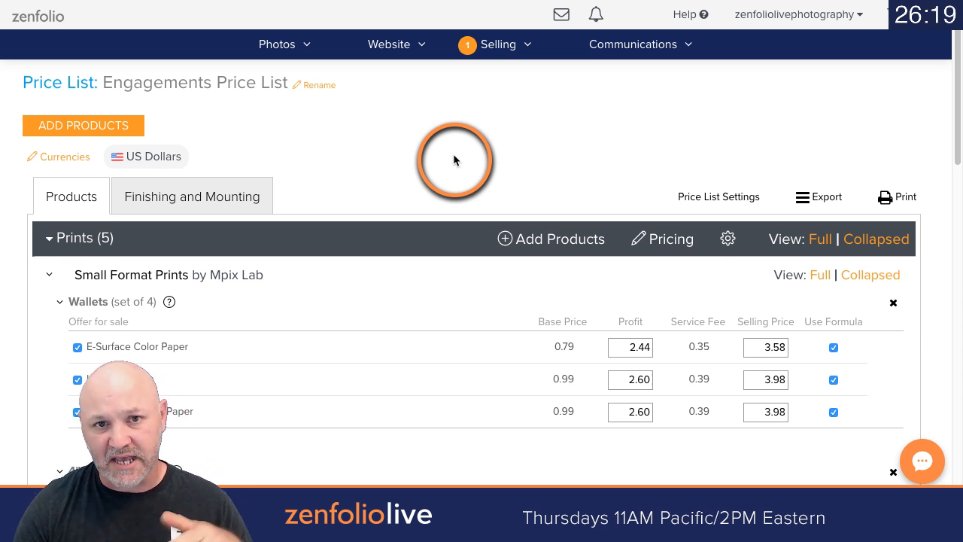
Step: Stop offering Kodak Metallic and True Digital B&W Paper for the Wallets and 4" x 6" prints
scroll(454, 241, "down", 1)
scroll(453, 238, "down", 5)
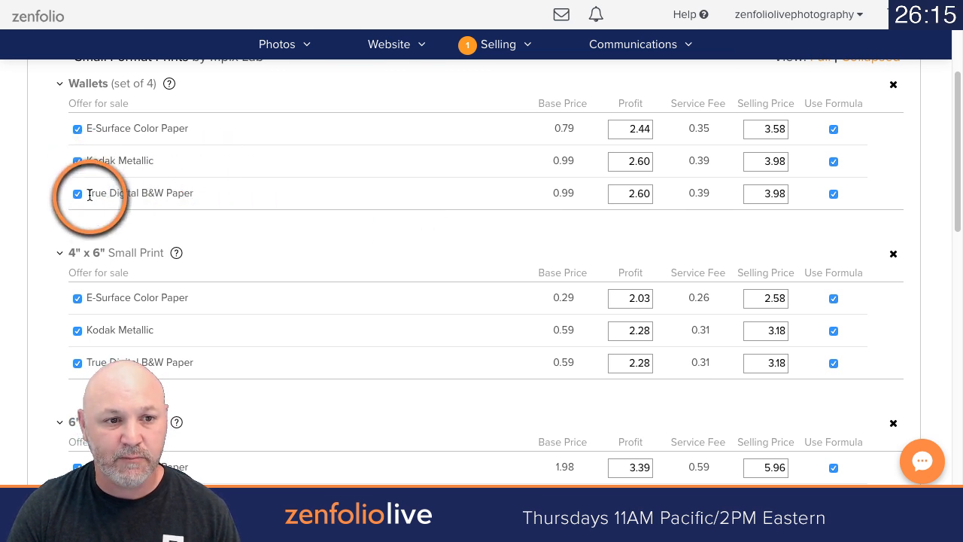
left_click(78, 161)
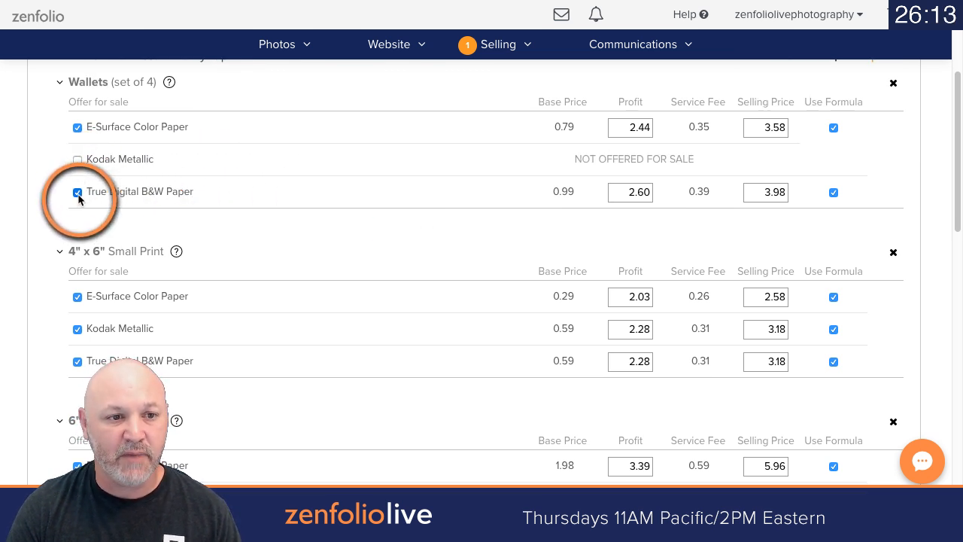
left_click(77, 192)
scroll(268, 226, "down", 4)
left_click(77, 196)
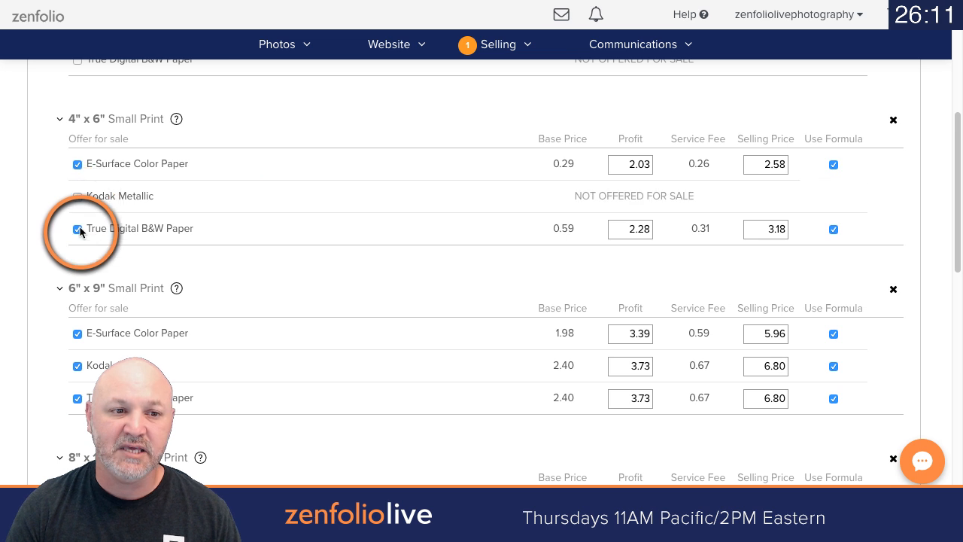
left_click(77, 229)
Step: Stop offering Kodak Metallic and True Digital B&W Paper for the 6" x 9", 8" x 10" and 8" x 12" prints
scroll(256, 254, "down", 4)
left_click(78, 210)
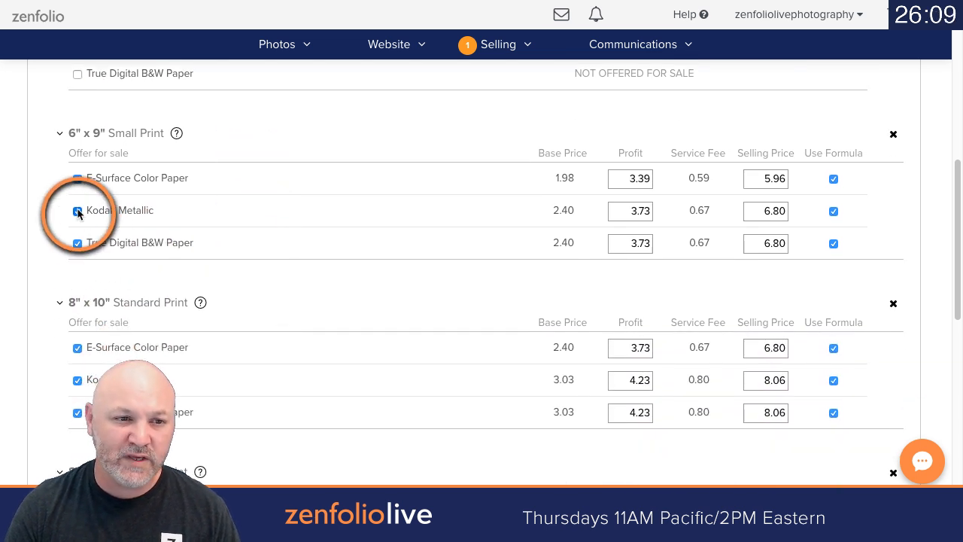
scroll(254, 269, "down", 2)
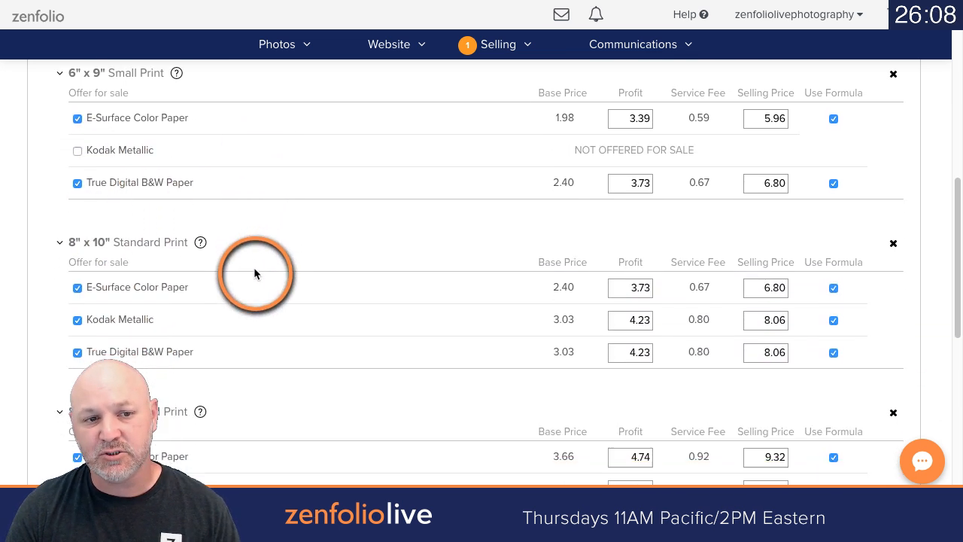
left_click(77, 183)
scroll(90, 188, "down", 6)
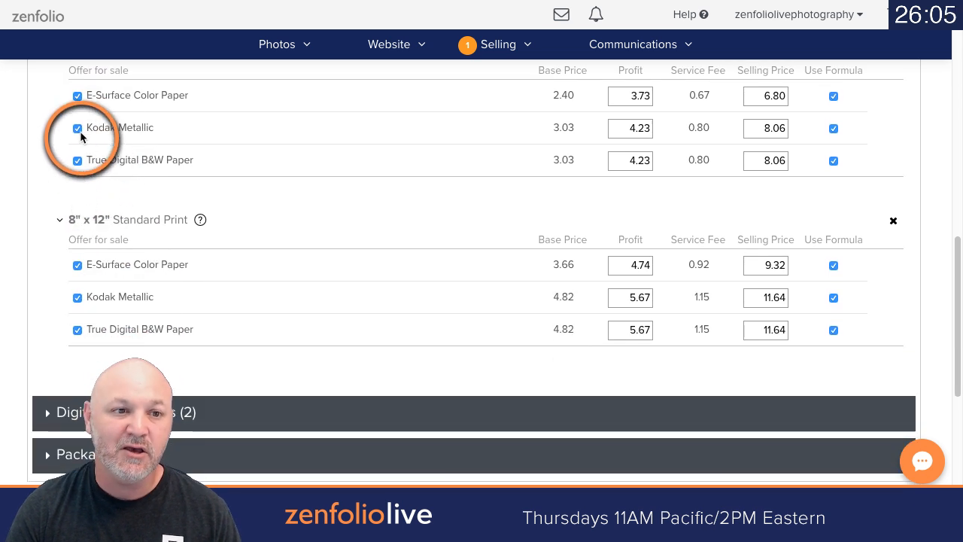
left_click(79, 129)
left_click(78, 161)
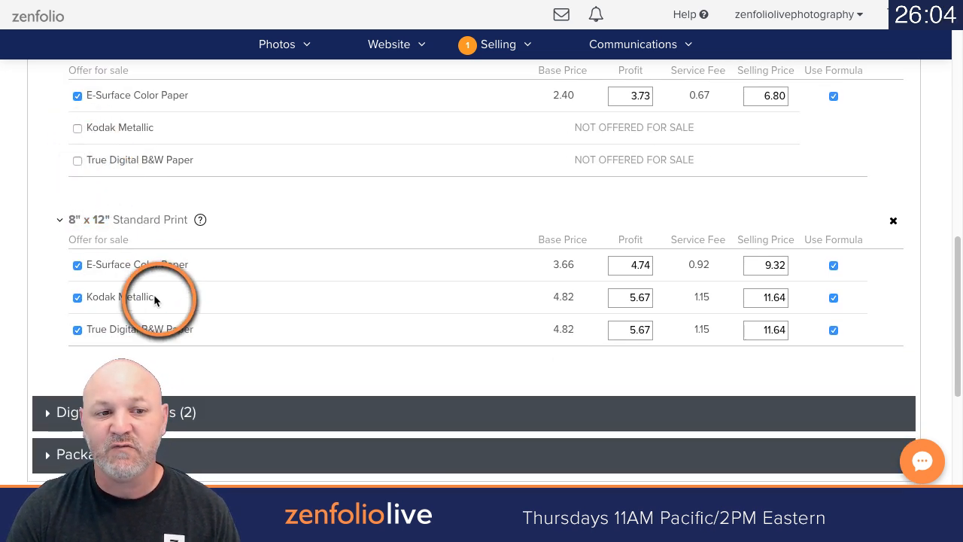
left_click(77, 297)
left_click(77, 330)
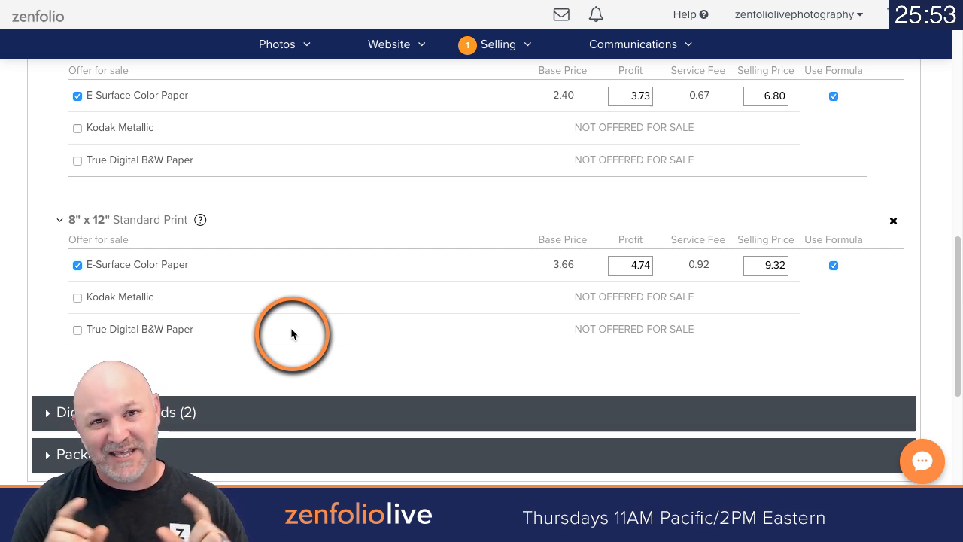
Step: Open the pricing formula of the Prints section and set its fixed markup to 0 USD
scroll(301, 331, "up", 3)
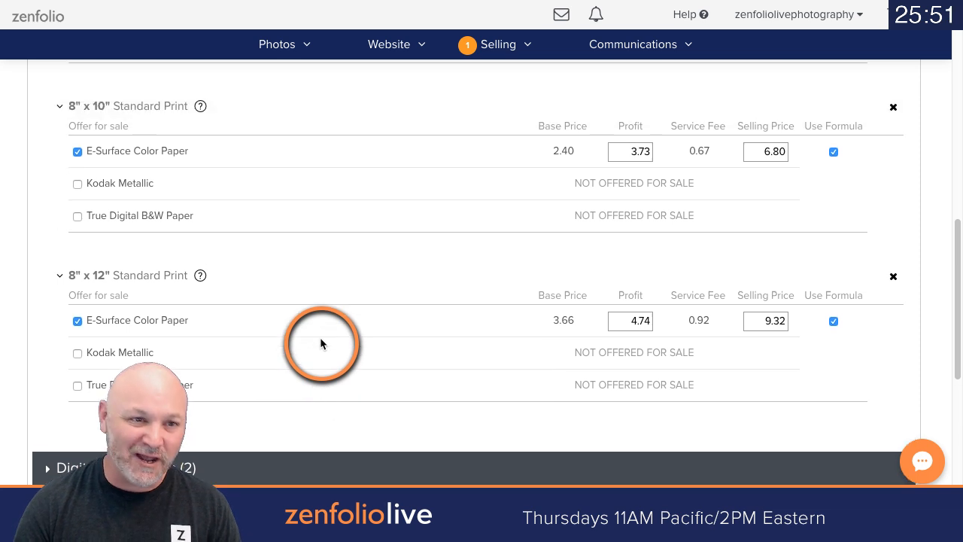
scroll(319, 343, "up", 4)
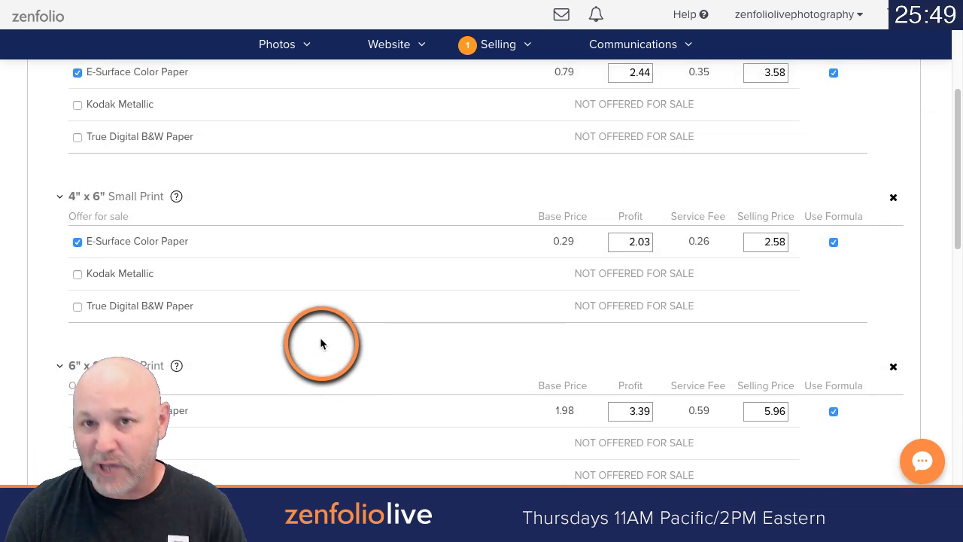
scroll(376, 342, "up", 2)
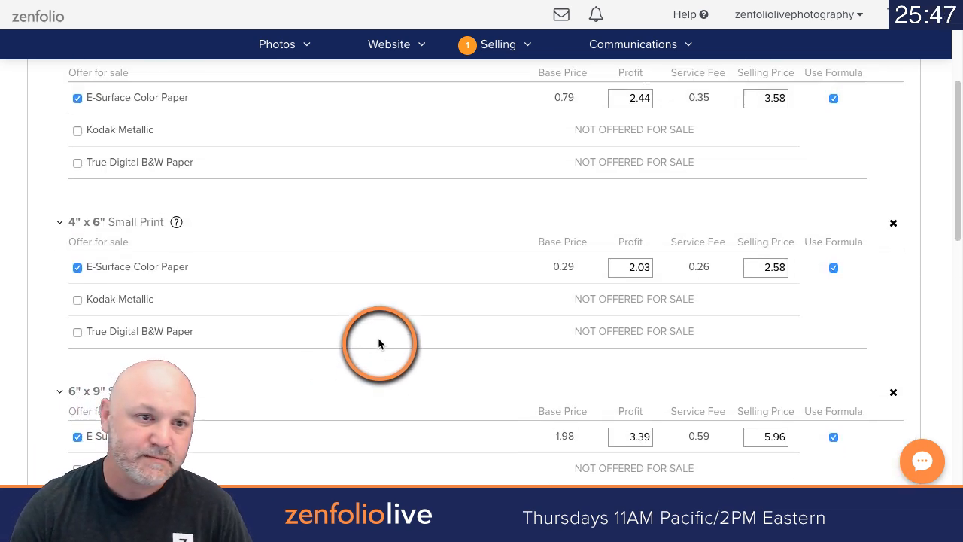
scroll(378, 343, "up", 1)
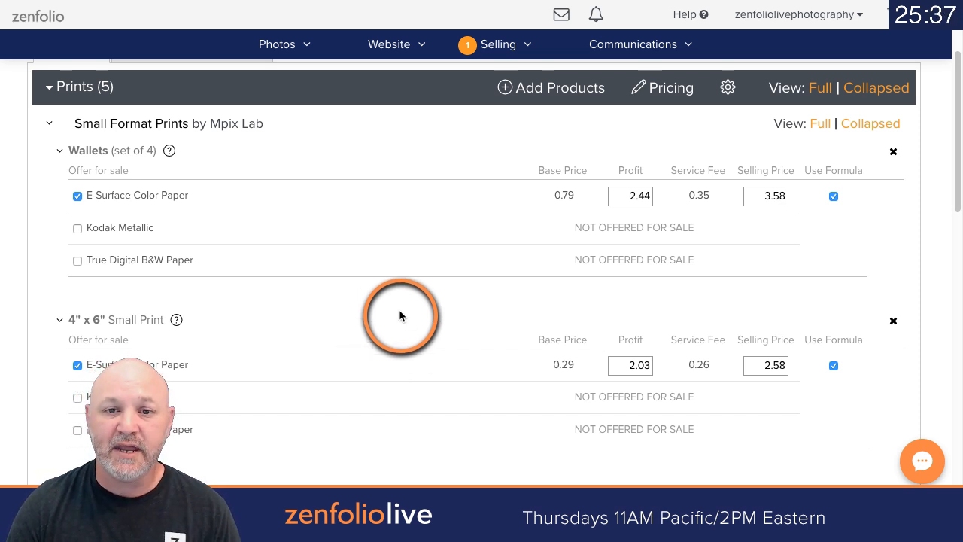
left_click(677, 94)
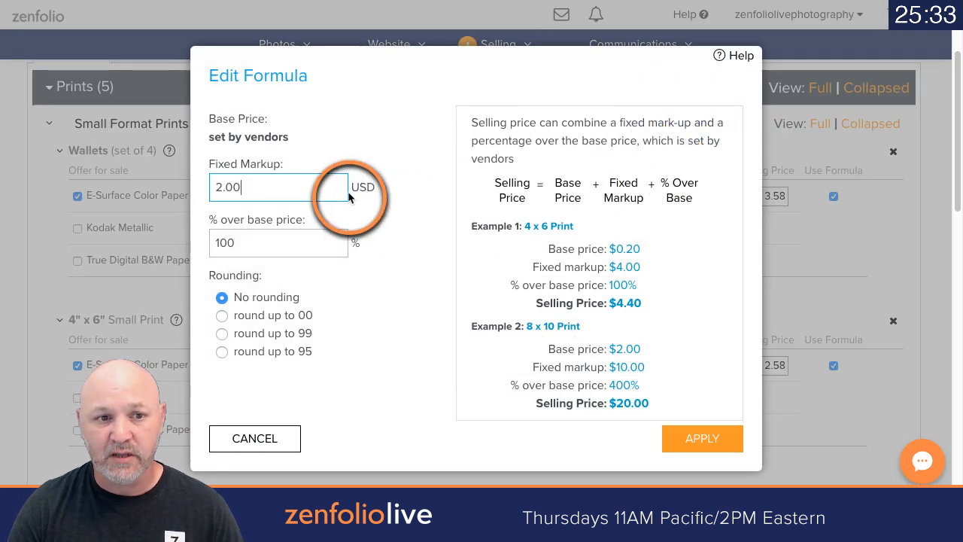
double_click(308, 192)
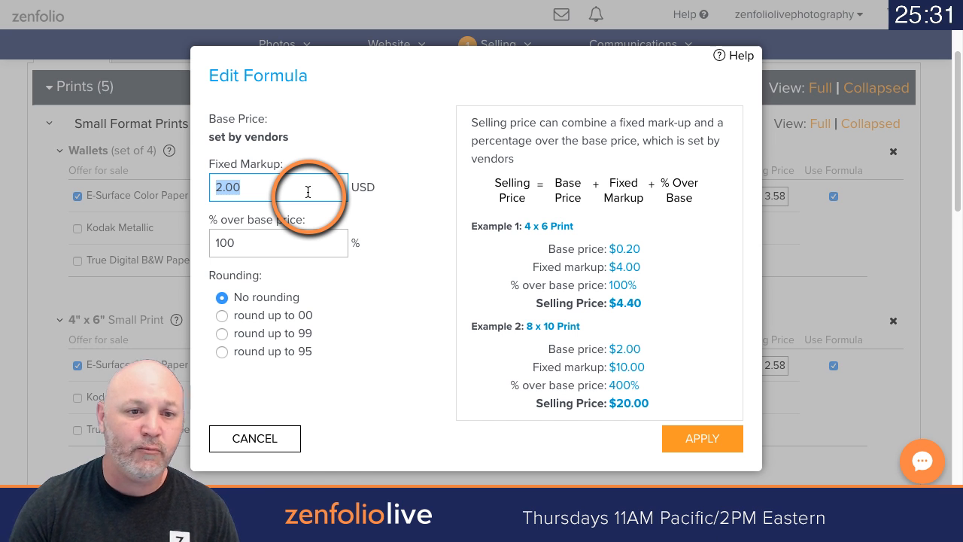
double_click(297, 250)
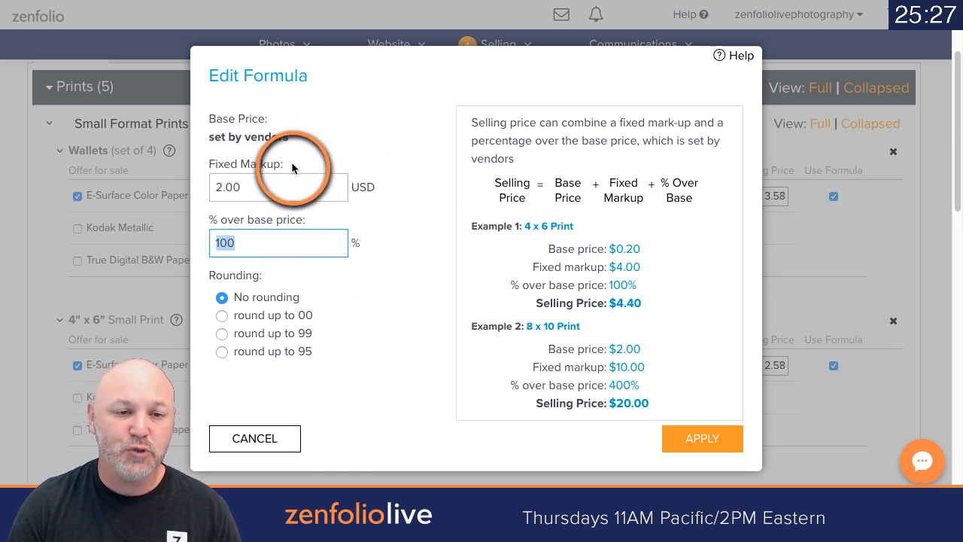
double_click(295, 192)
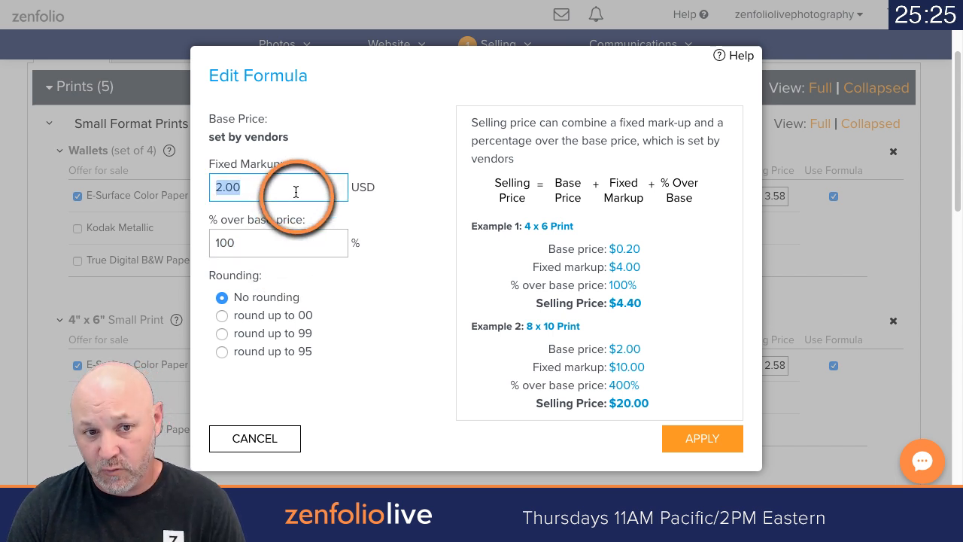
type("0")
Step: Set the Prints pricing formula to 500% over base price with rounding up to 00, and apply it
double_click(281, 243)
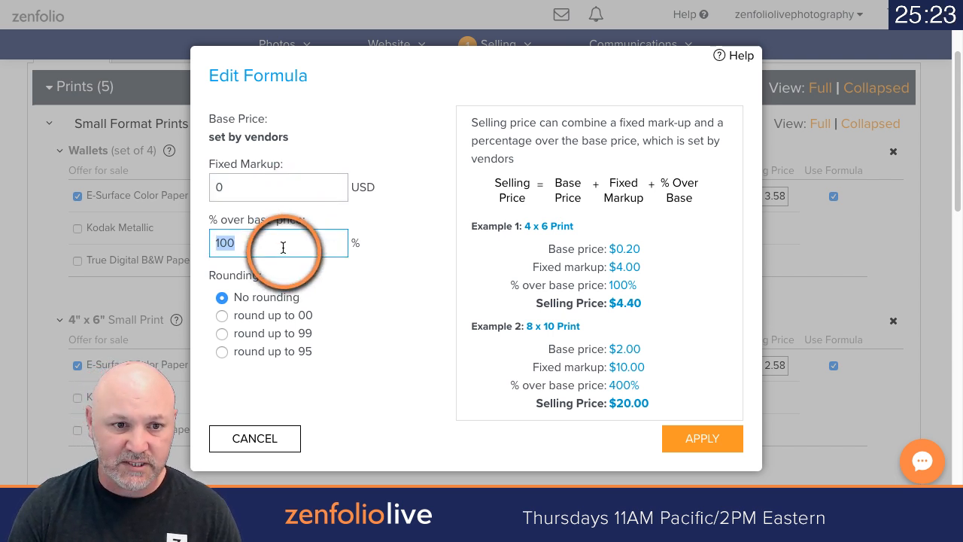
type("500")
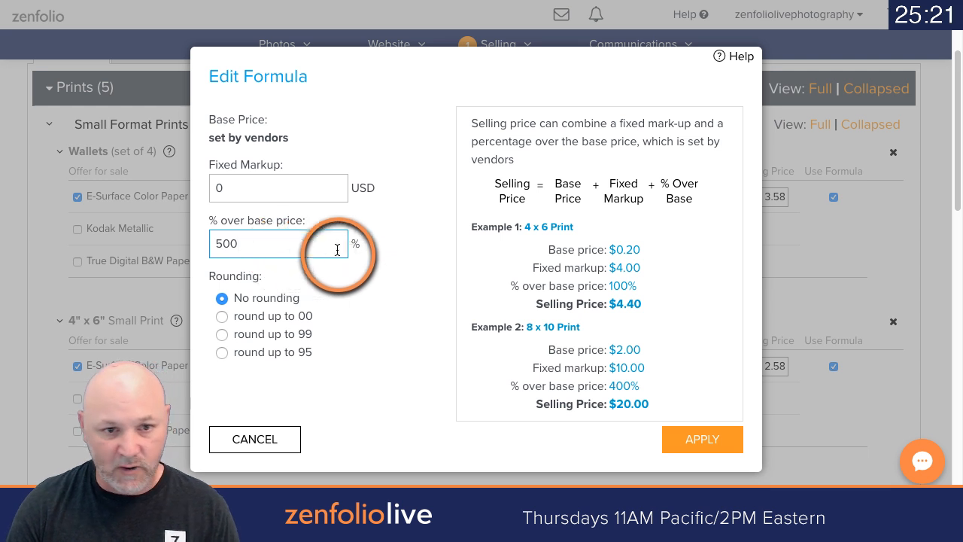
left_click(354, 275)
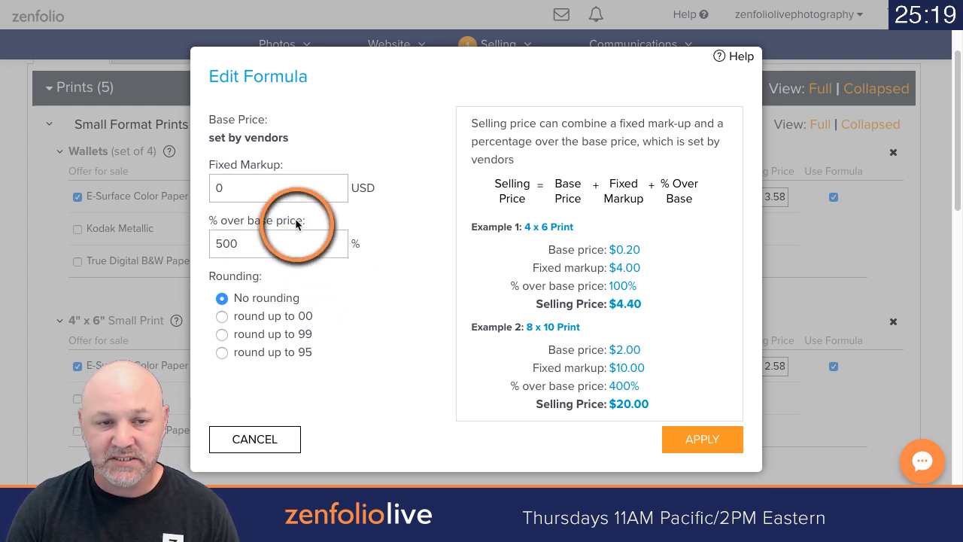
left_click(222, 317)
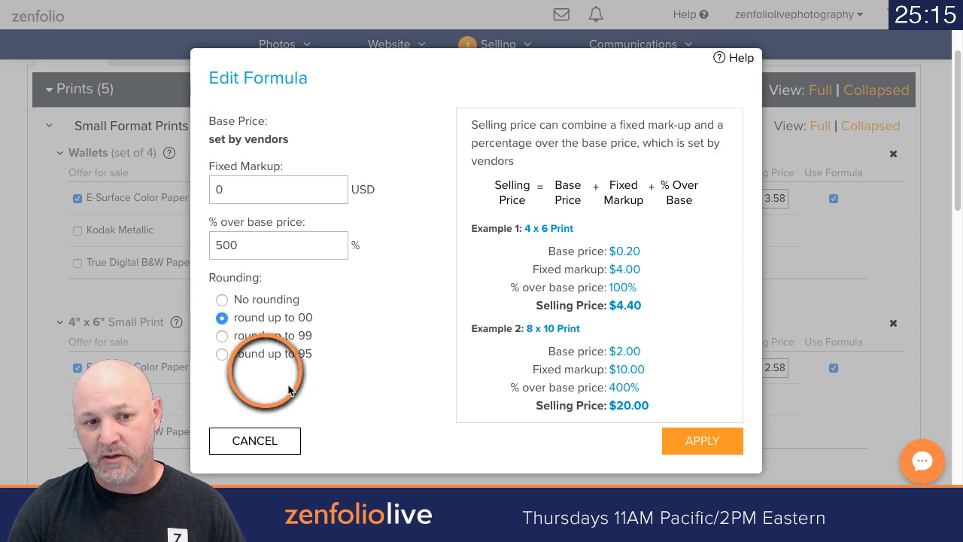
left_click(665, 440)
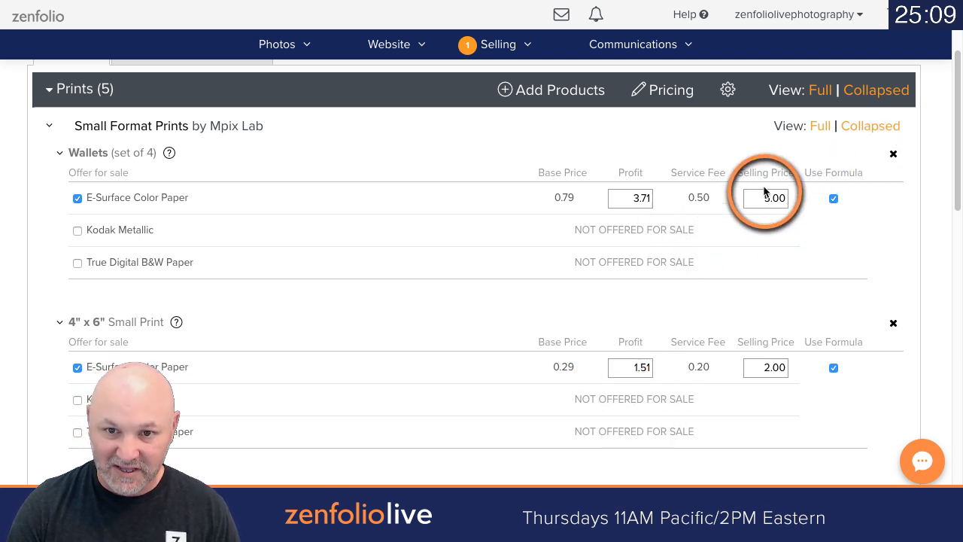
scroll(753, 199, "down", 7)
scroll(753, 220, "up", 8)
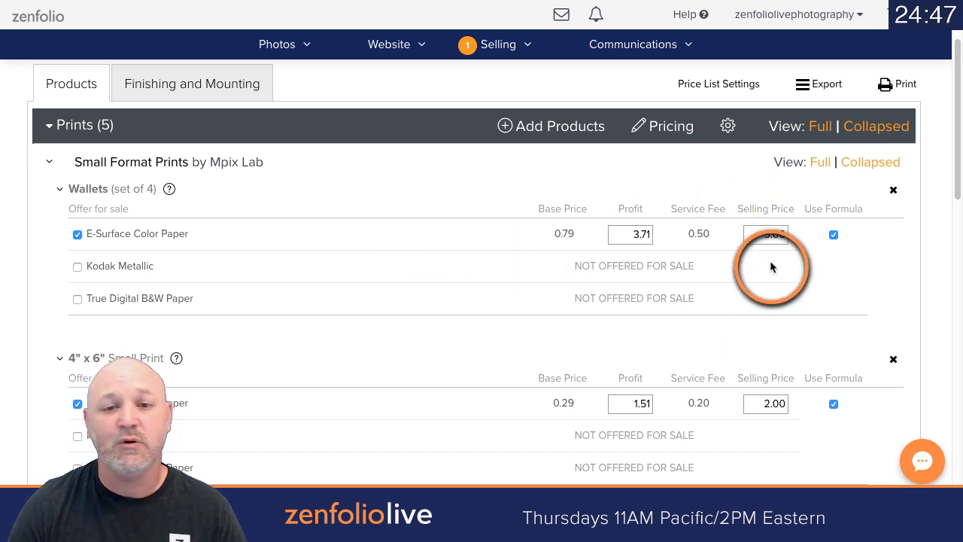
Step: Set the profit of the Wallets E-Surface Color Paper print to 4
double_click(618, 223)
double_click(619, 230)
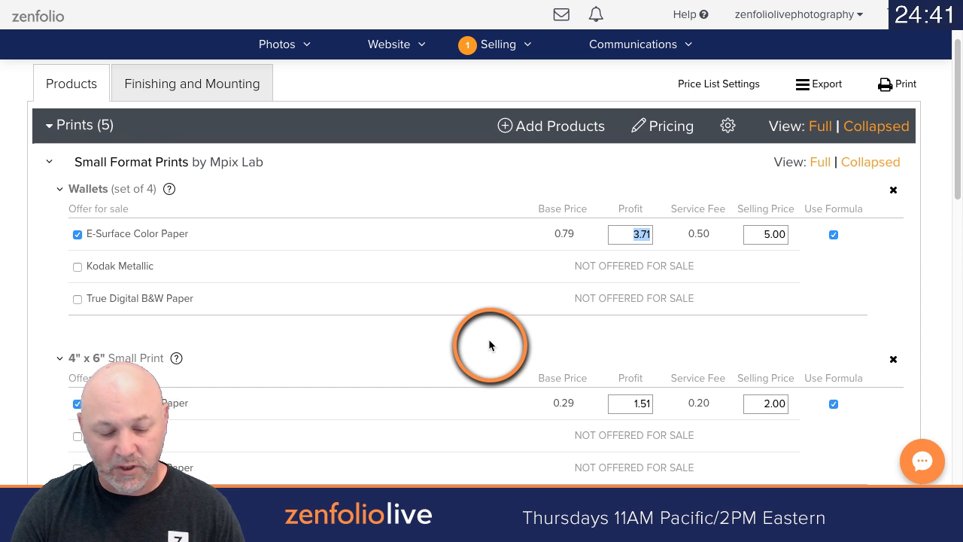
type("4")
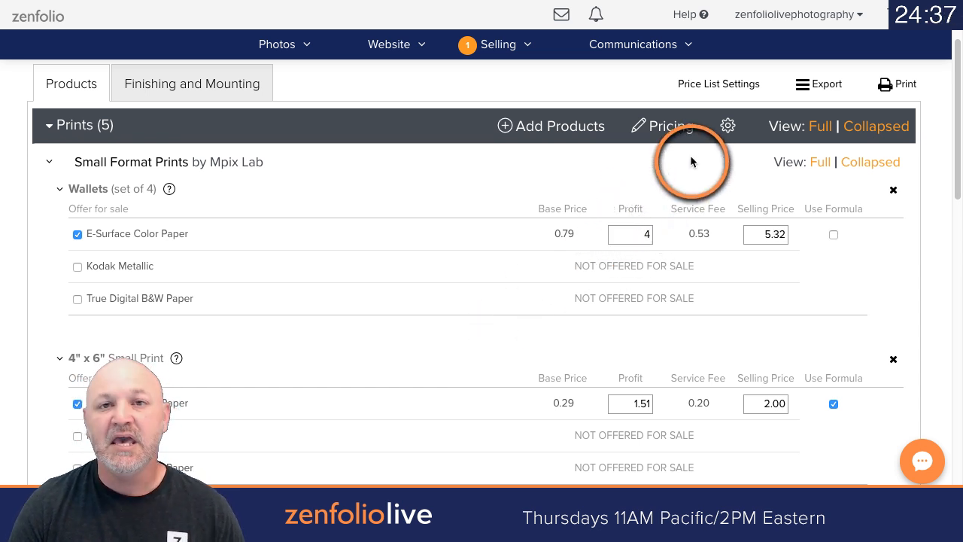
Step: Set the selling price of the Wallets E-Surface Color Paper print to 8.00
double_click(778, 233)
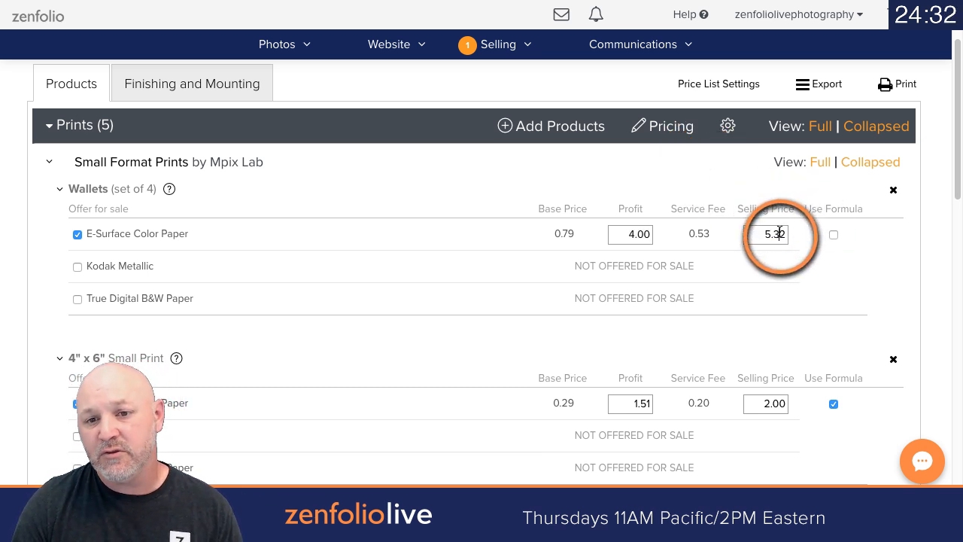
type("8")
left_click(799, 277)
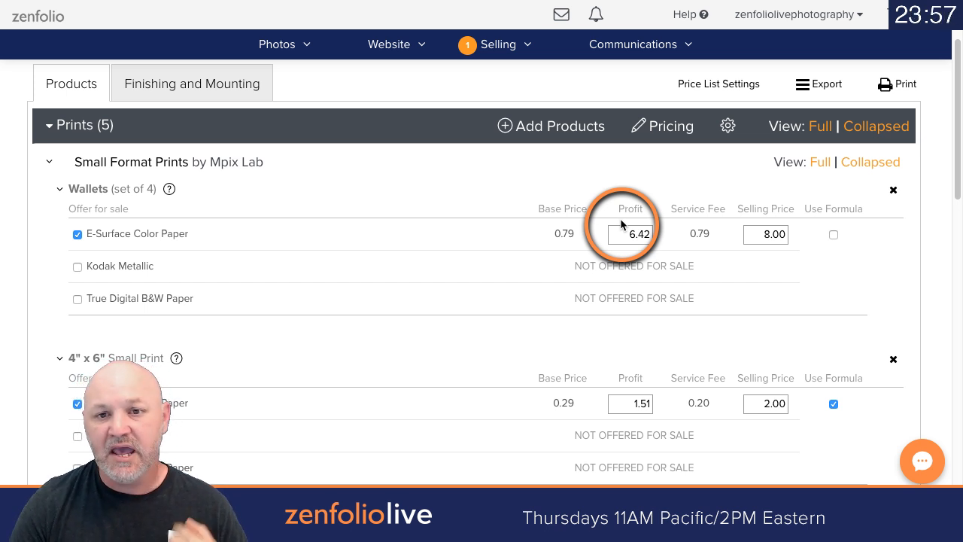
Step: Set the Prints options to Apply color correction, no color conversion and Die Cut, apply them, and collapse the Prints section
left_click(727, 128)
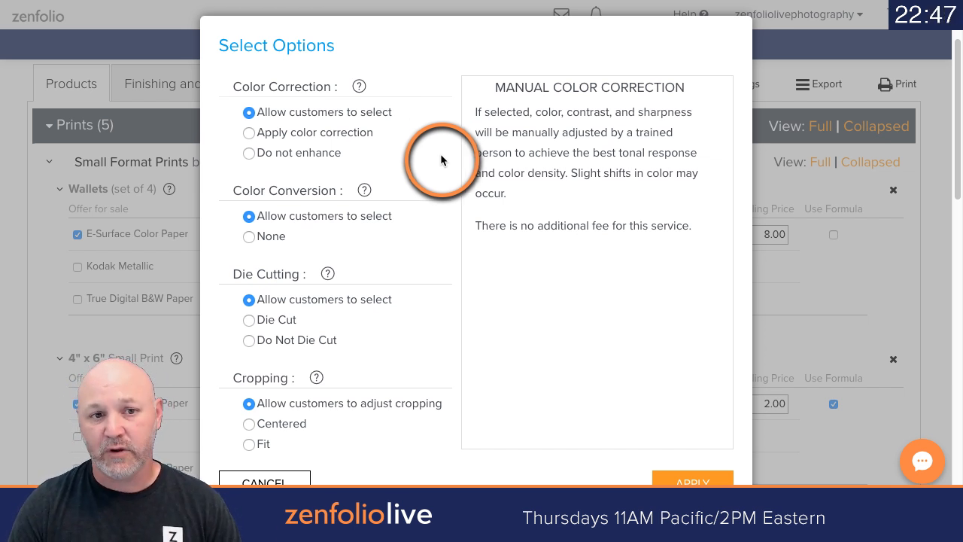
left_click(248, 133)
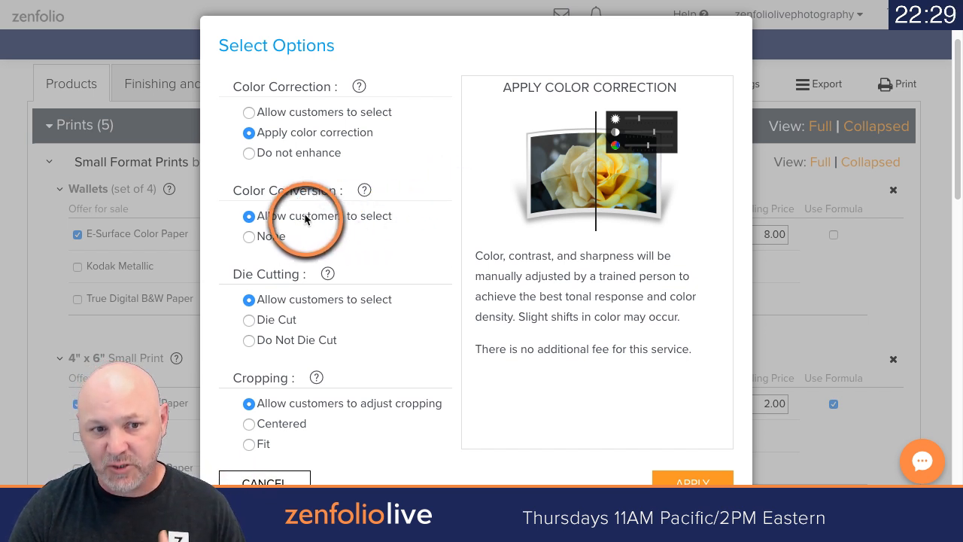
left_click(251, 238)
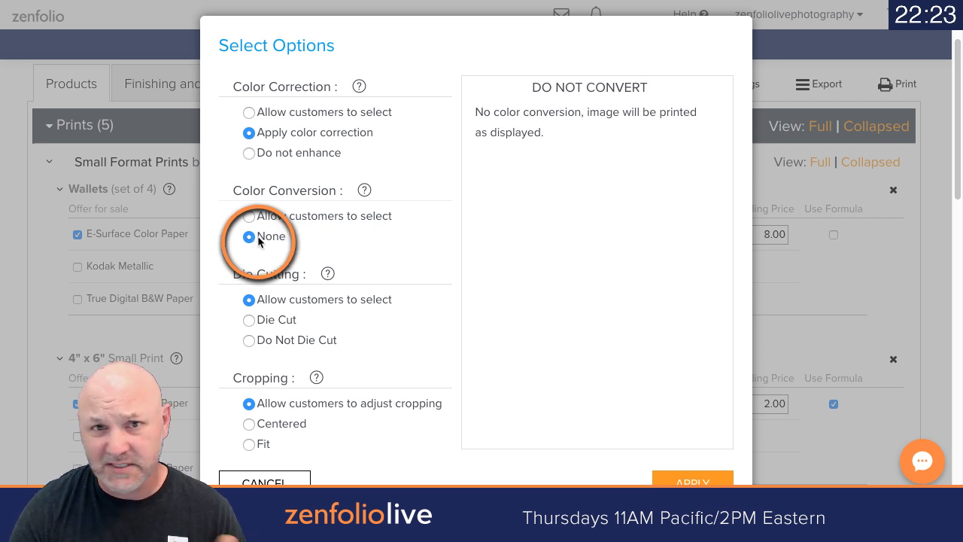
scroll(410, 241, "down", 3)
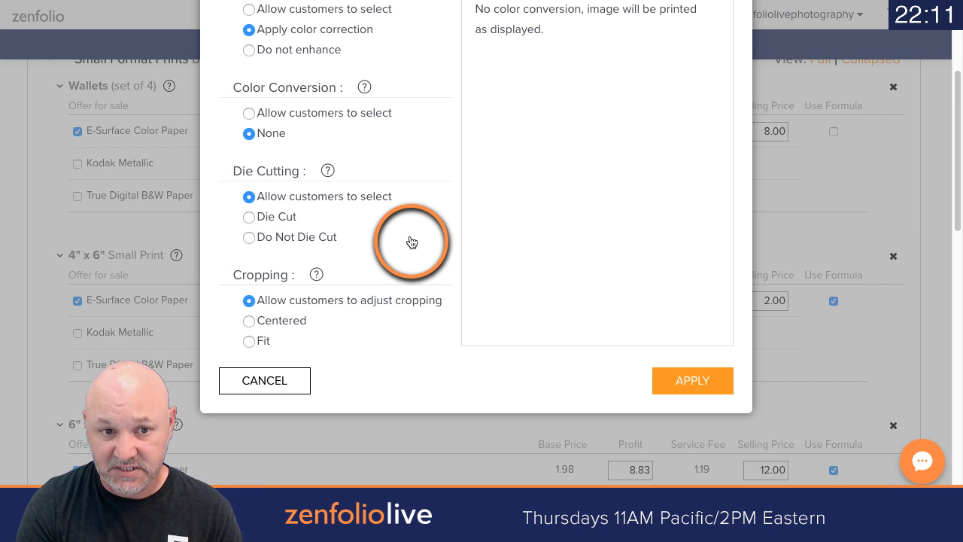
left_click(280, 218)
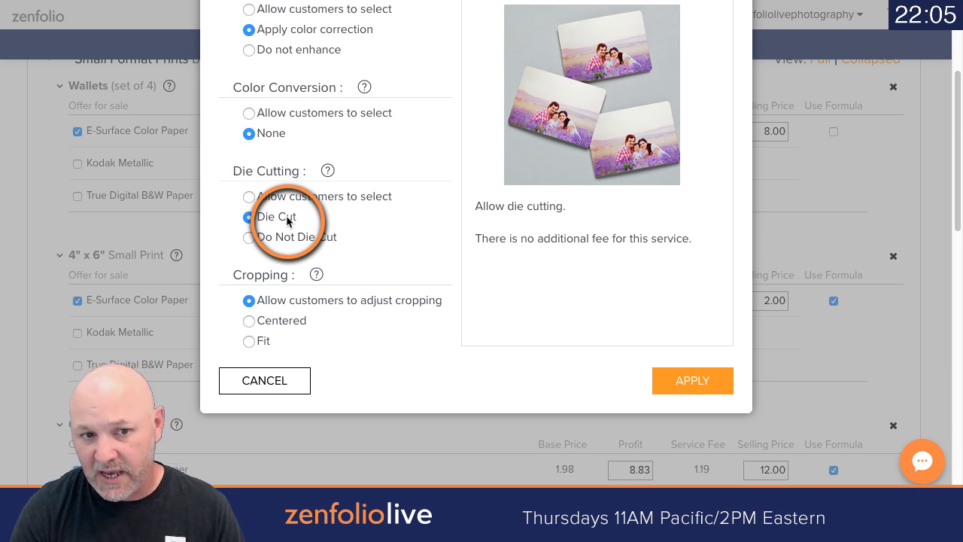
left_click(276, 238)
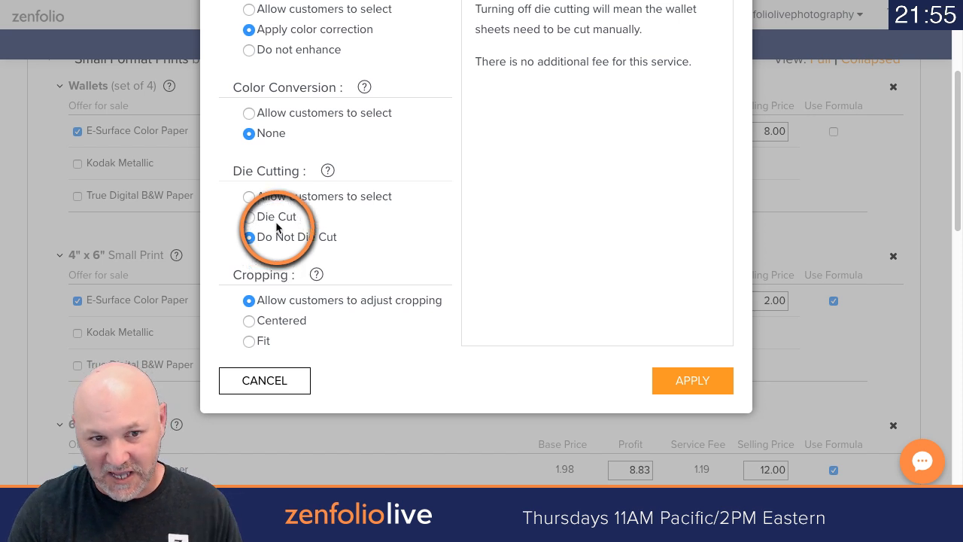
left_click(254, 217)
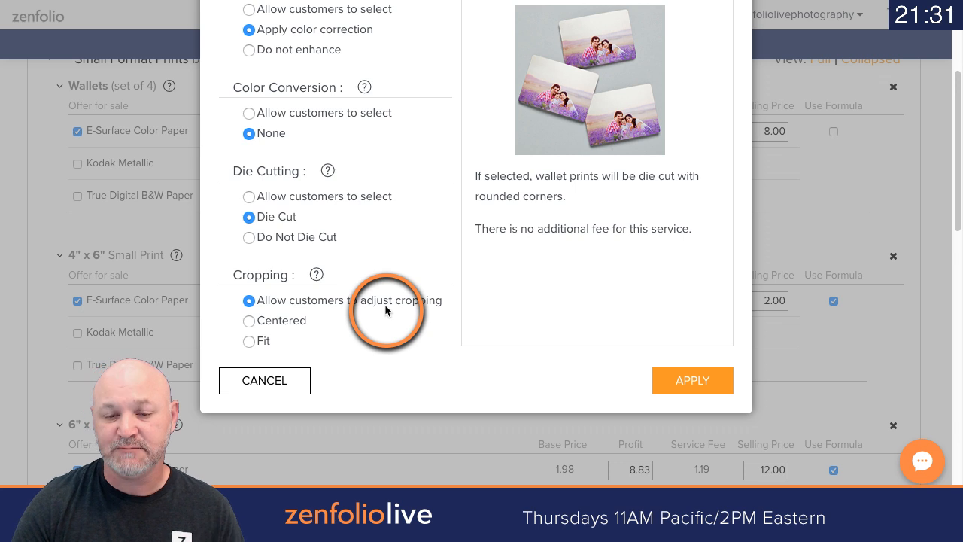
left_click(686, 381)
scroll(453, 331, "up", 3)
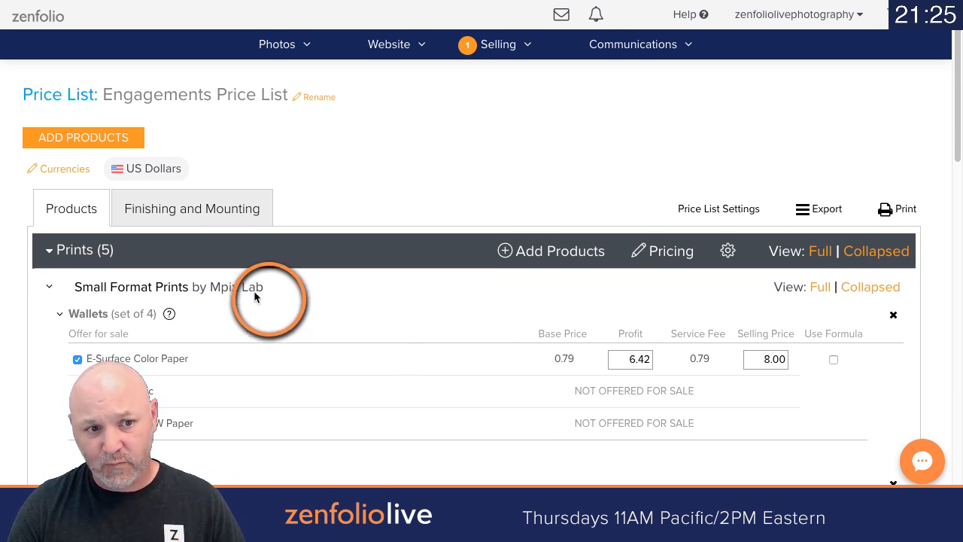
left_click(57, 251)
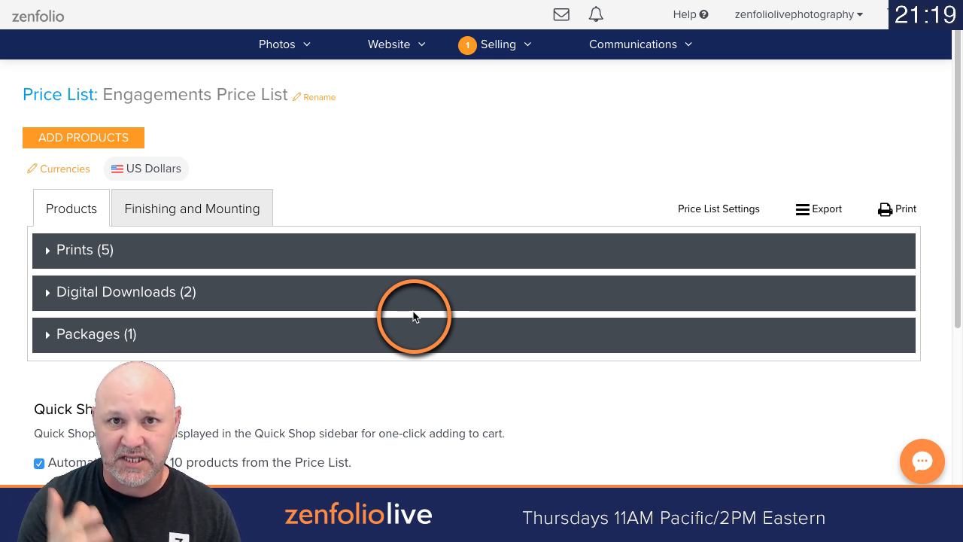
Step: Add the 8" x 12" and 11" x 14" Modern Metal Prints from the Home Decor category to the price list
left_click(82, 138)
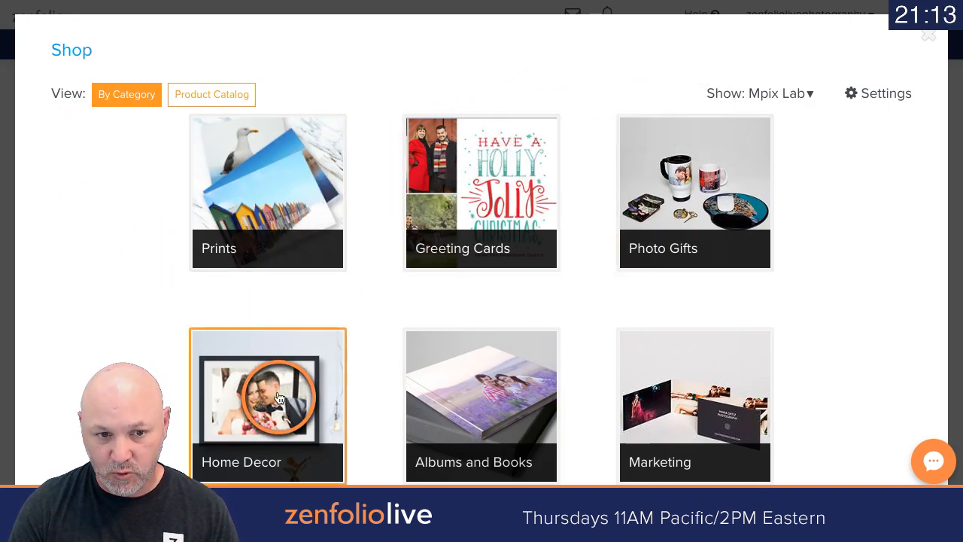
left_click(293, 365)
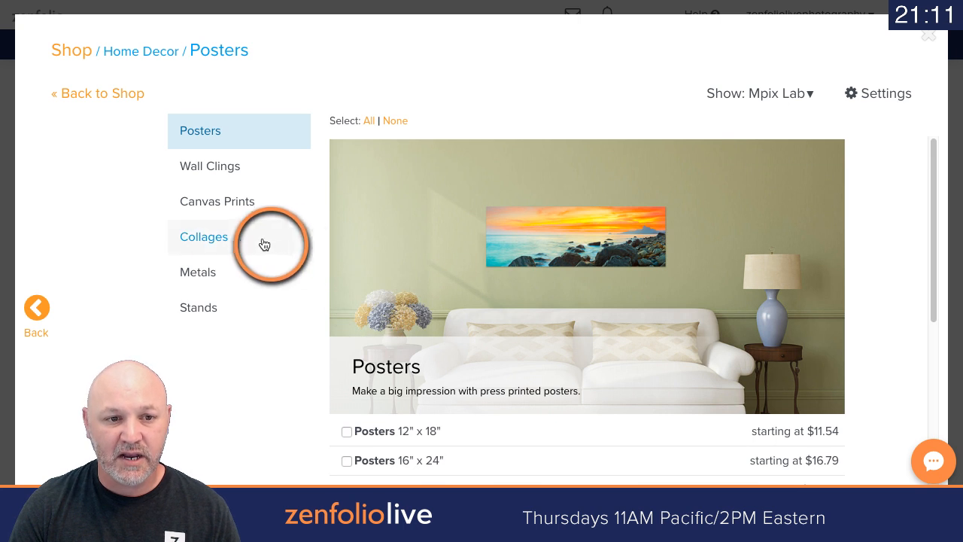
left_click(197, 271)
scroll(504, 285, "down", 3)
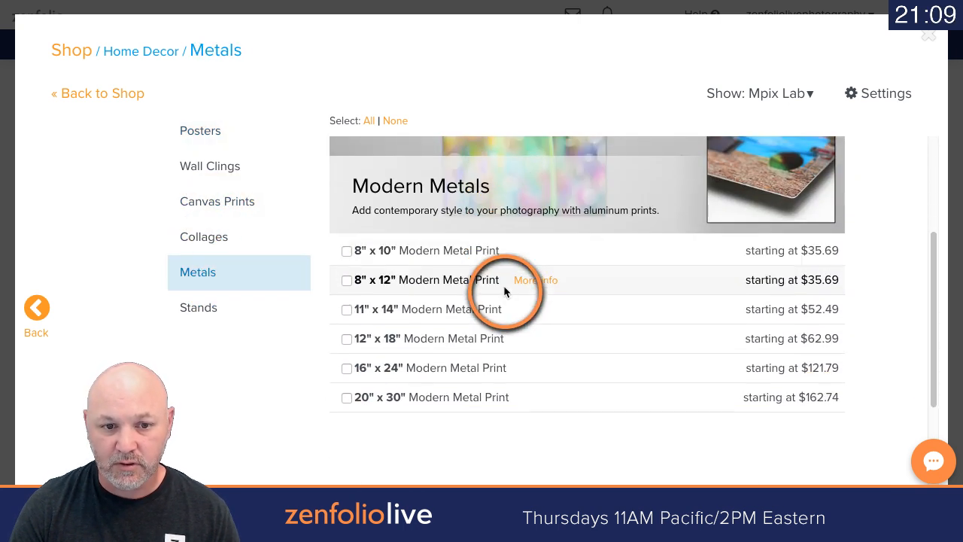
left_click(346, 280)
left_click(346, 310)
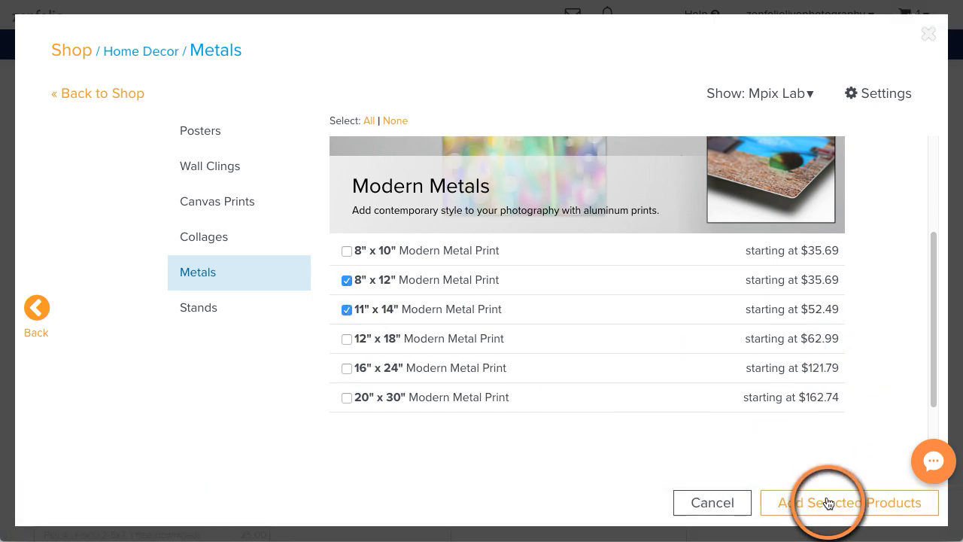
left_click(827, 502)
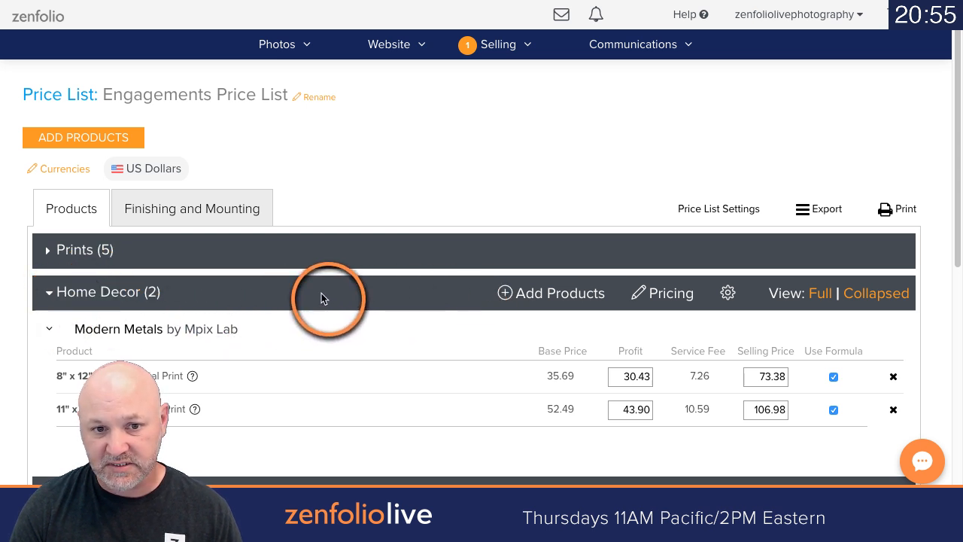
Step: Set the Home Decor color correction option to Apply color correction, apply it, and collapse the section
scroll(353, 342, "down", 1)
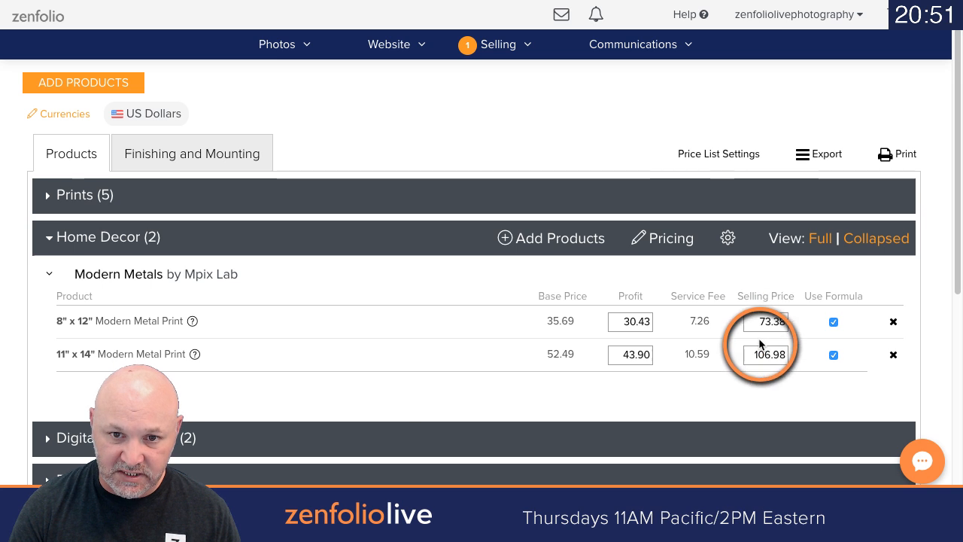
left_click(726, 238)
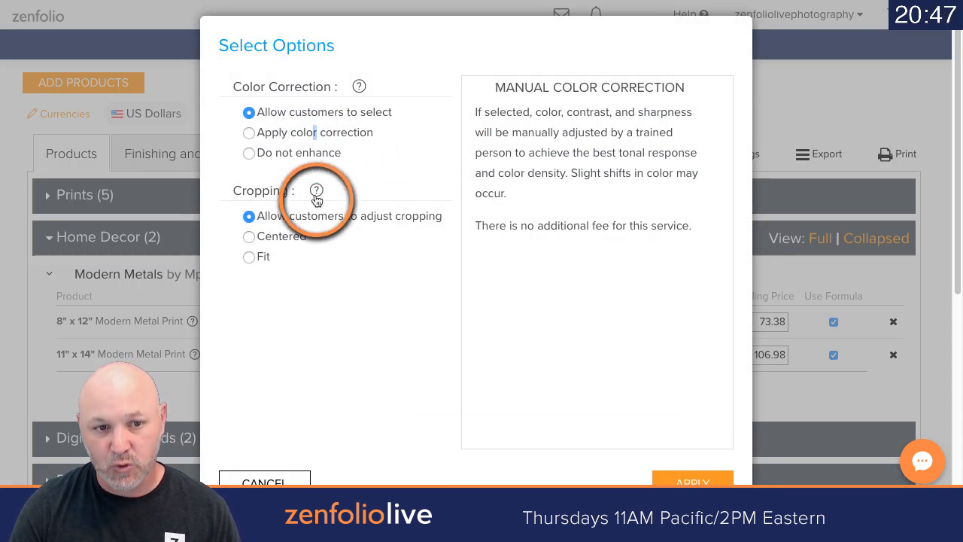
left_click(358, 135)
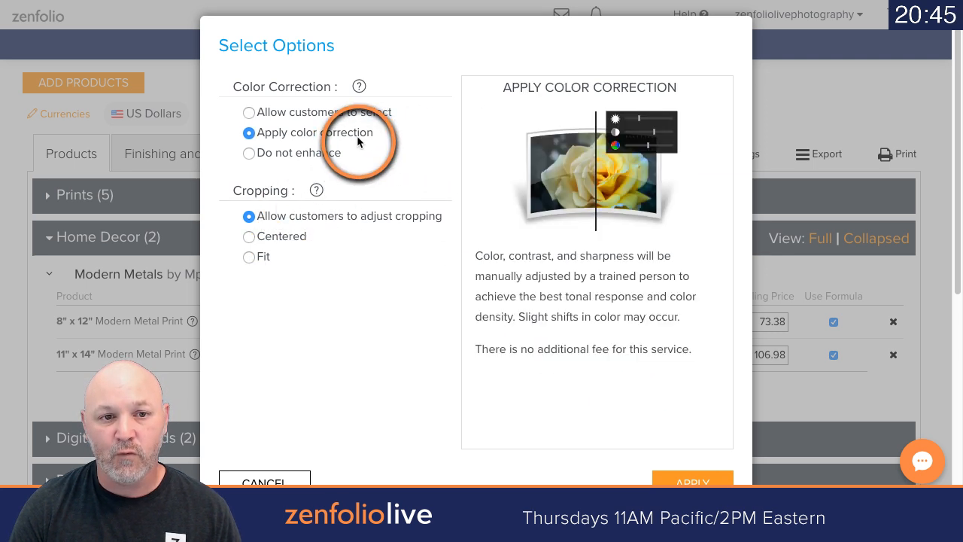
left_click(703, 478)
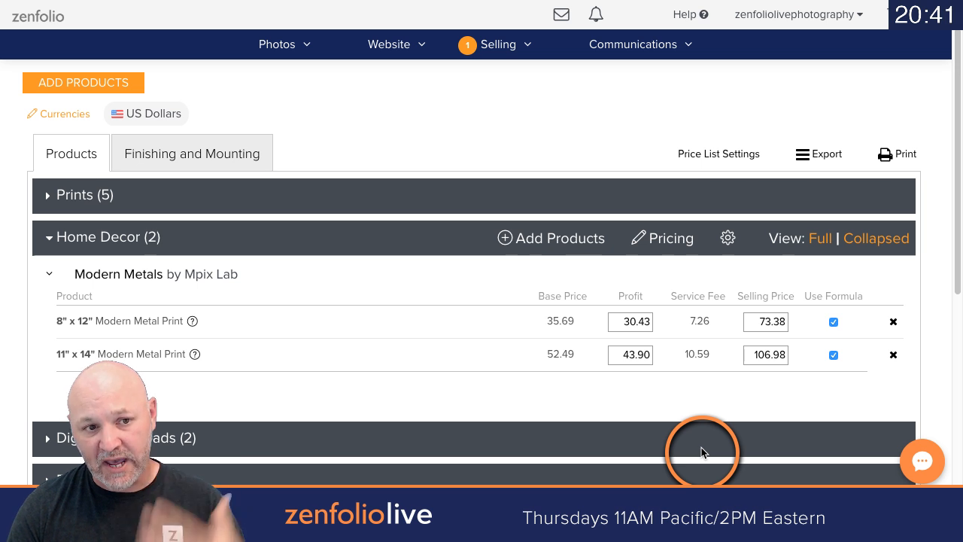
left_click(49, 238)
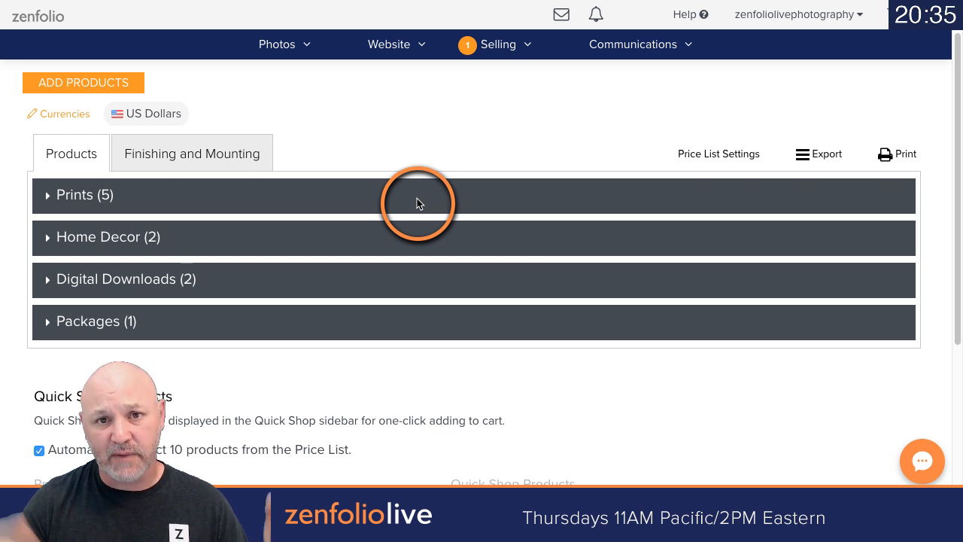
Step: Examine the Quick Shop Products settings and how the Quick Shop sidebar appears on the client's gallery photo page
scroll(419, 210, "down", 4)
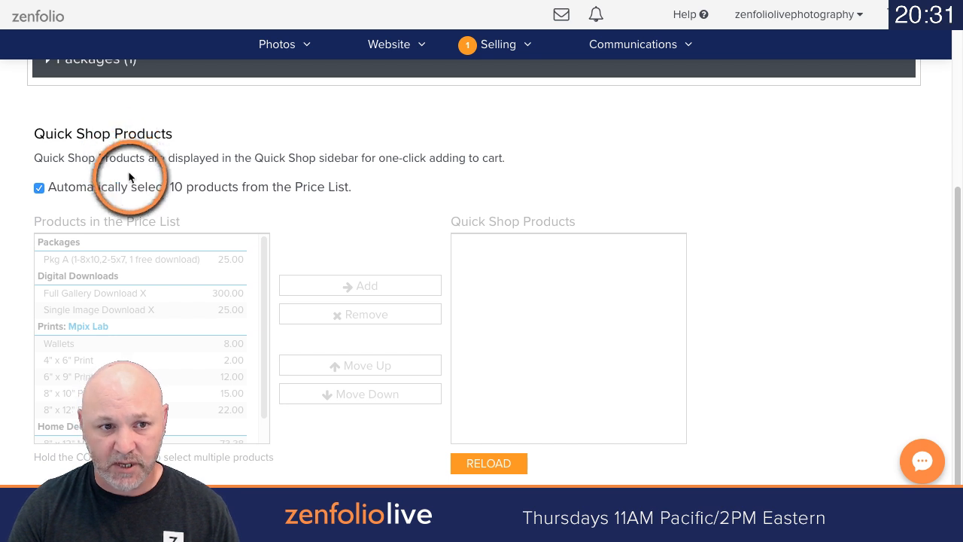
scroll(132, 167, "down", 1)
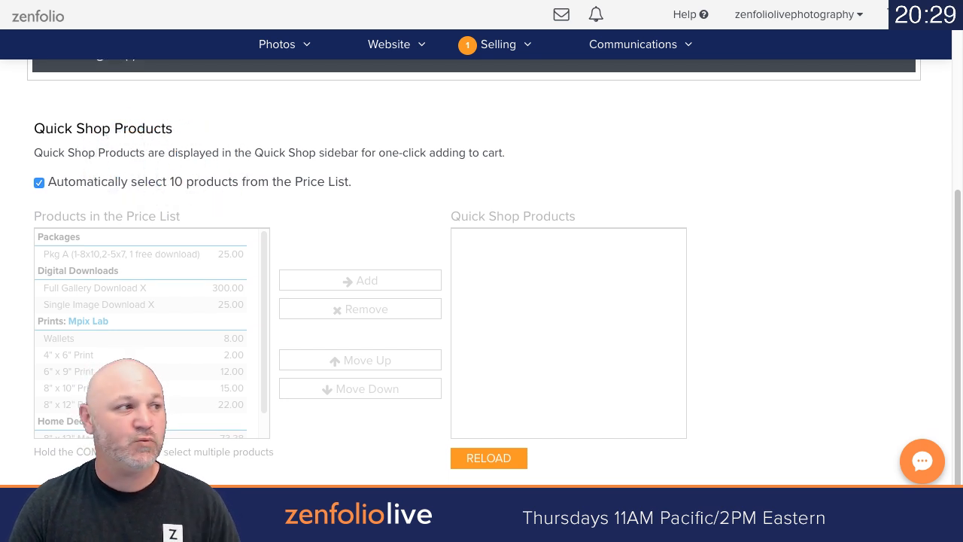
key("ctrl+Tab")
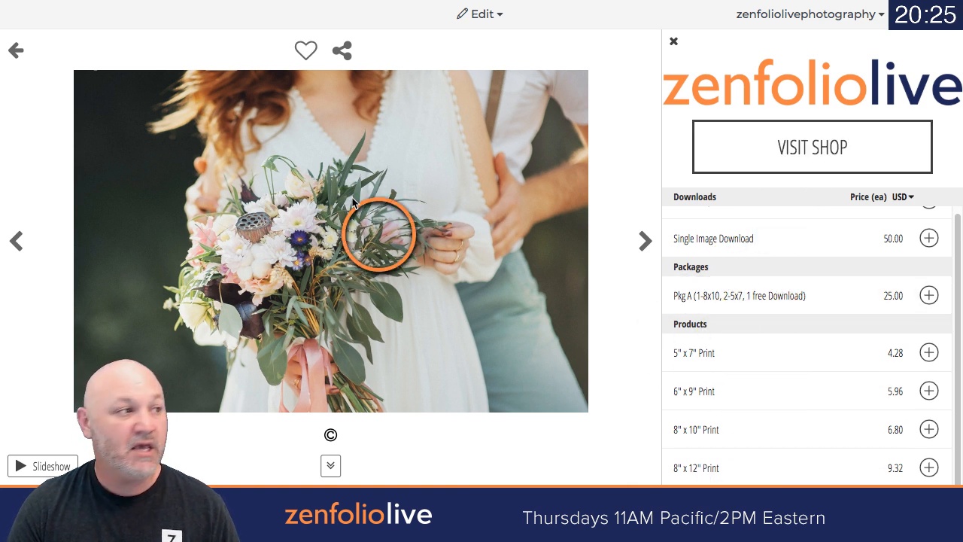
left_click(482, 14)
key("ctrl+Tab")
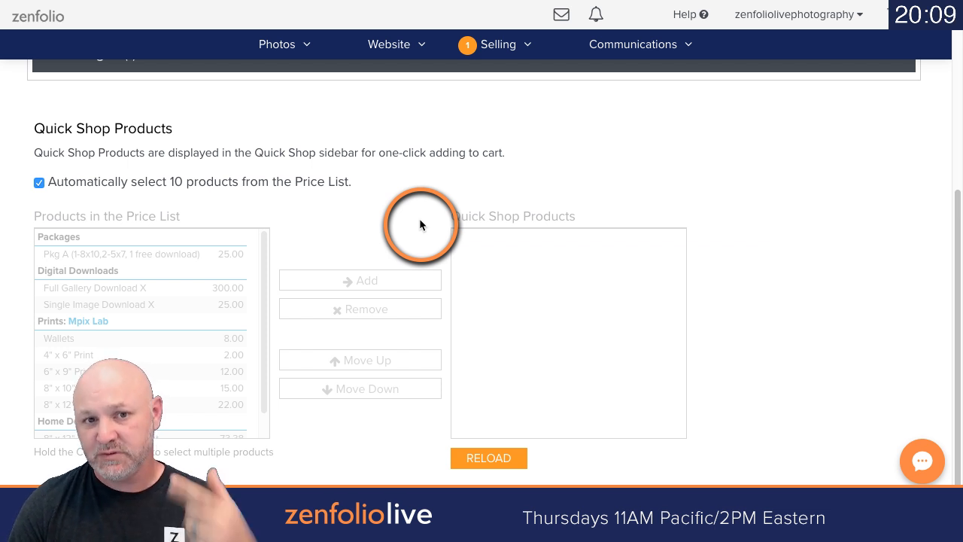
Step: Turn off automatic selection of 10 products and add every product in the price list to the Quick Shop Products
left_click(38, 183)
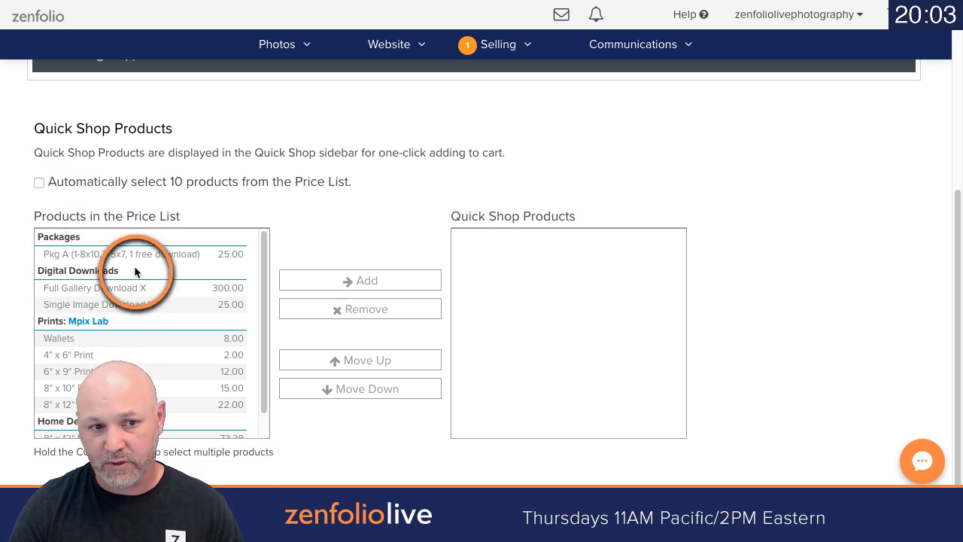
left_click(95, 253)
scroll(403, 237, "down", 1)
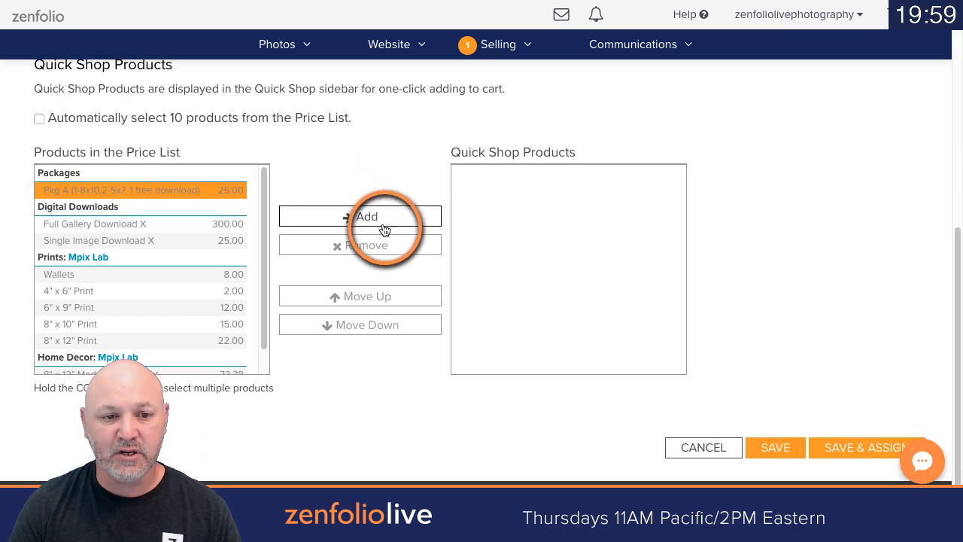
left_click_drag(267, 217, 268, 282)
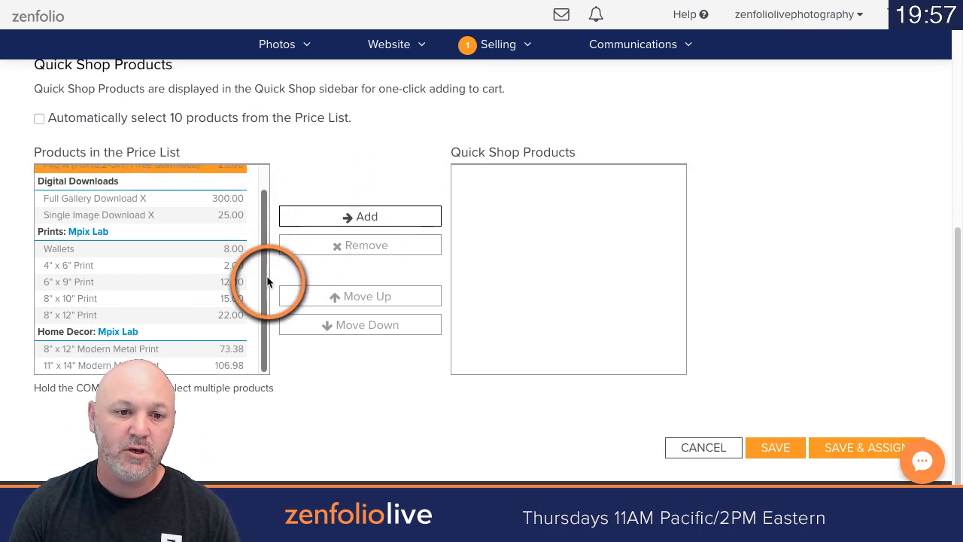
left_click(79, 366, "shift")
left_click(307, 217)
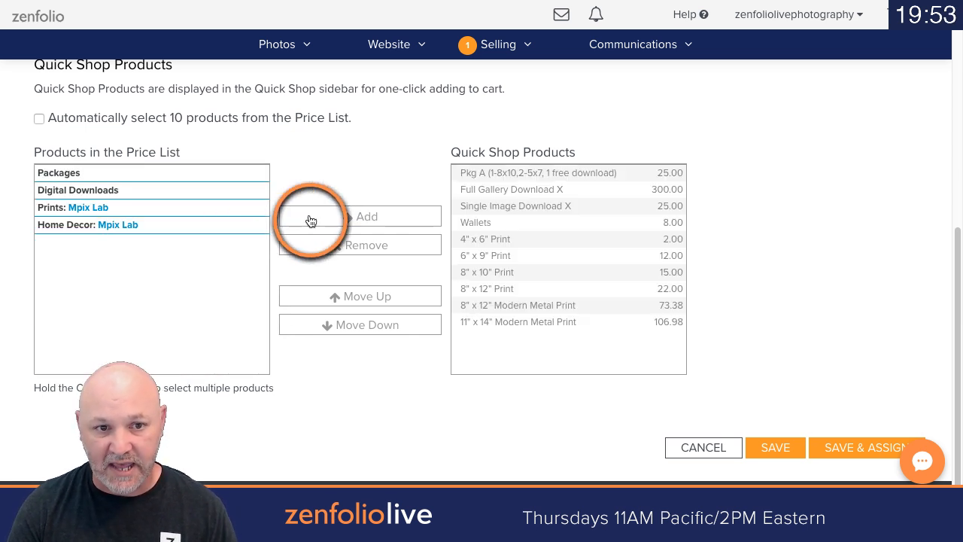
Step: Try reordering Full Gallery Download X up and down among the Quick Shop Products, returning it to second place
left_click(507, 189)
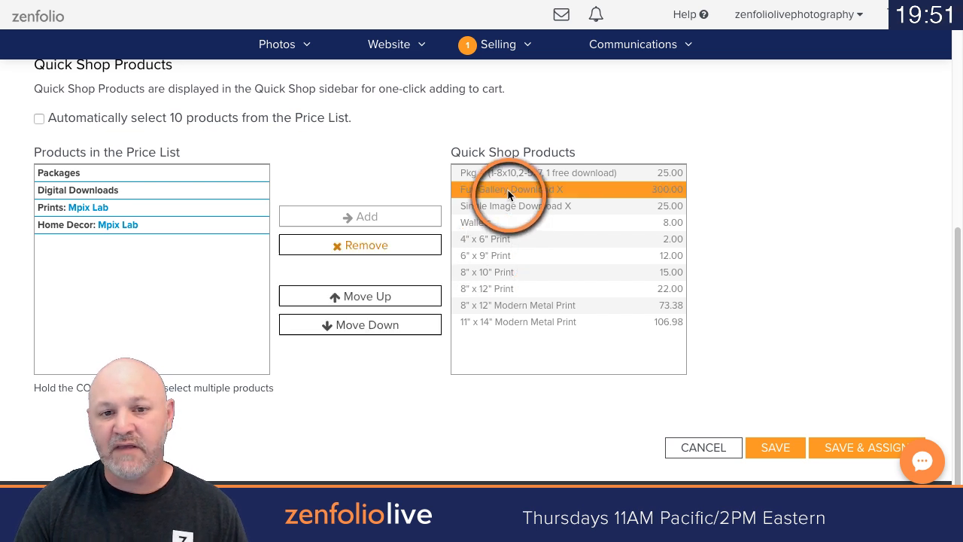
left_click(407, 301)
left_click(396, 330)
left_click(396, 329)
left_click(387, 298)
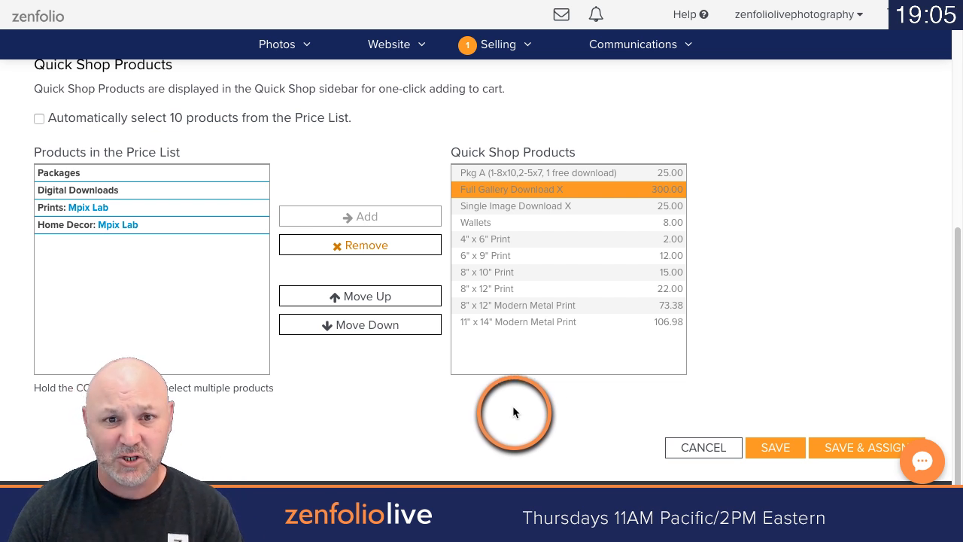
Step: Try offering the Single Weight Backboard among the Mpix Lab finishing and mounting options, and withdraw it again
scroll(509, 414, "up", 1)
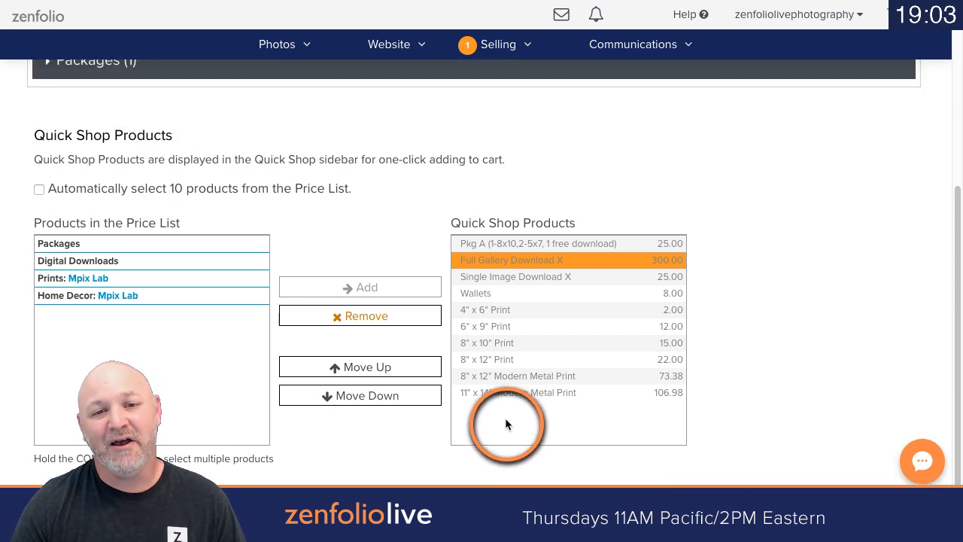
scroll(506, 422, "up", 4)
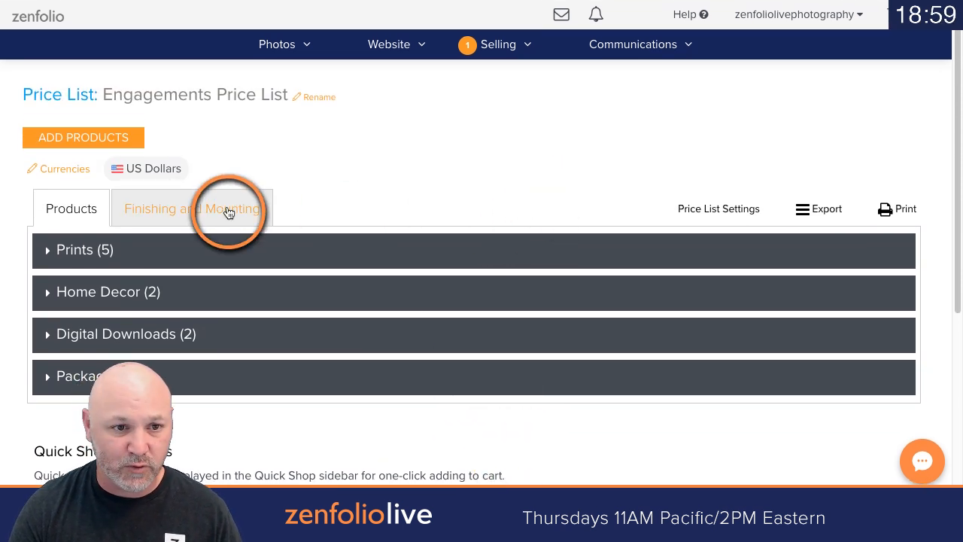
left_click(229, 212)
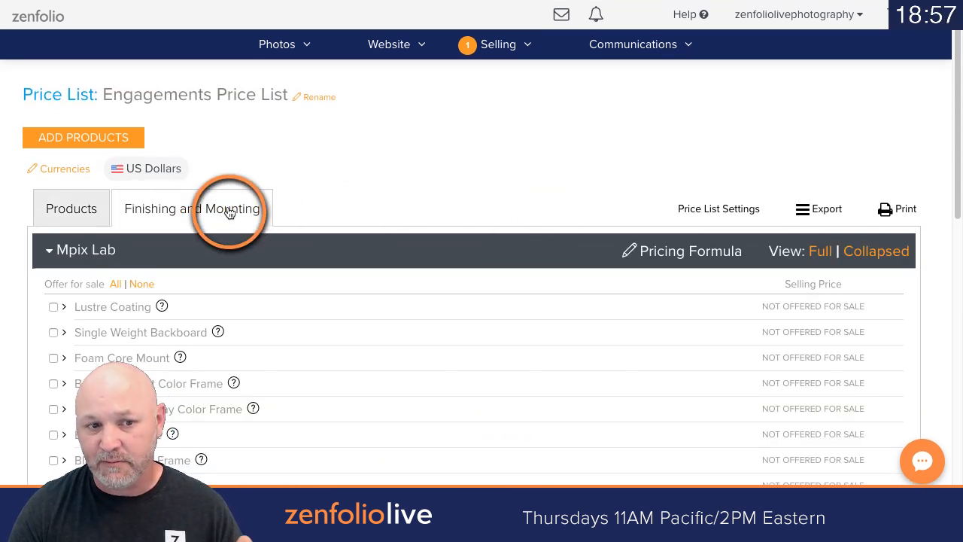
left_click(53, 332)
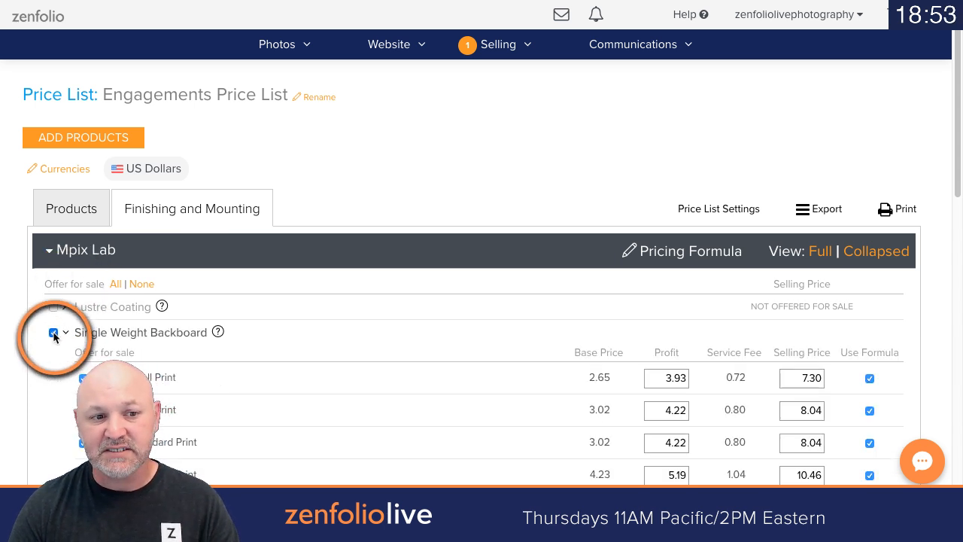
left_click(54, 332)
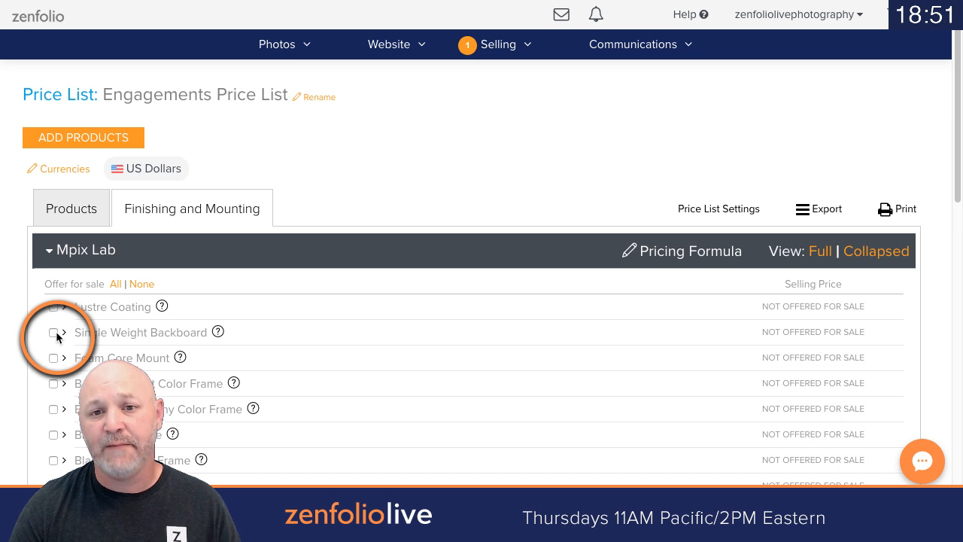
Step: Set the price list's automatic order approval to Digital downloads only and save the price list settings
left_click(720, 209)
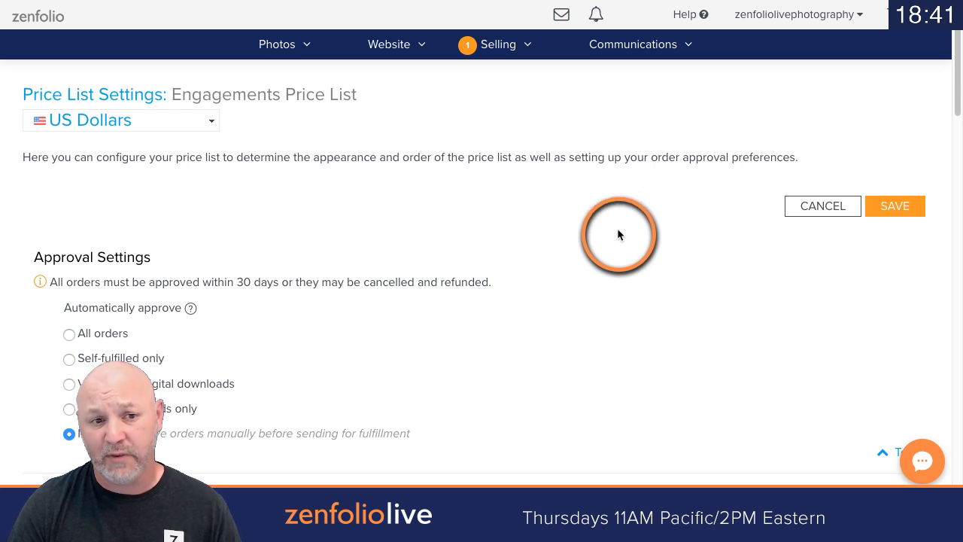
scroll(622, 225, "down", 2)
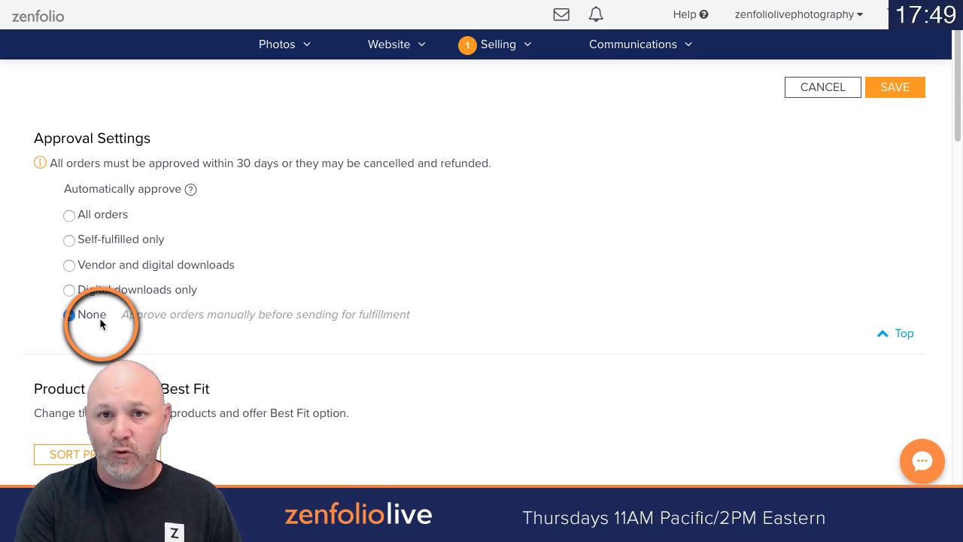
left_click(72, 217)
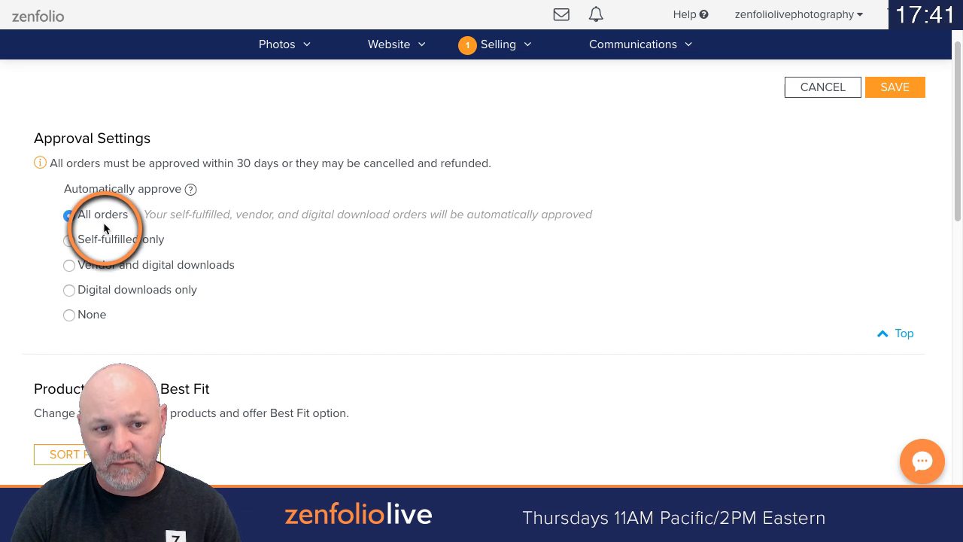
left_click(70, 288)
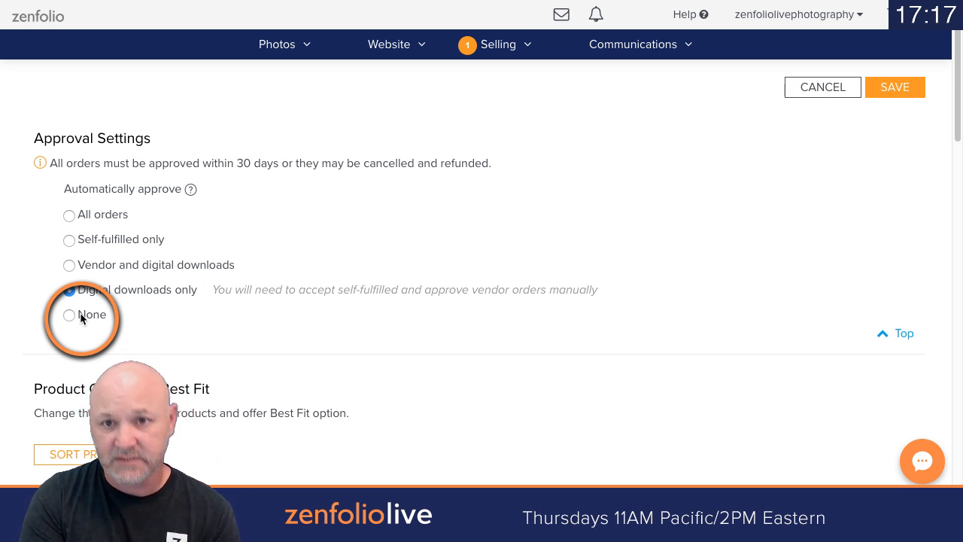
left_click(897, 87)
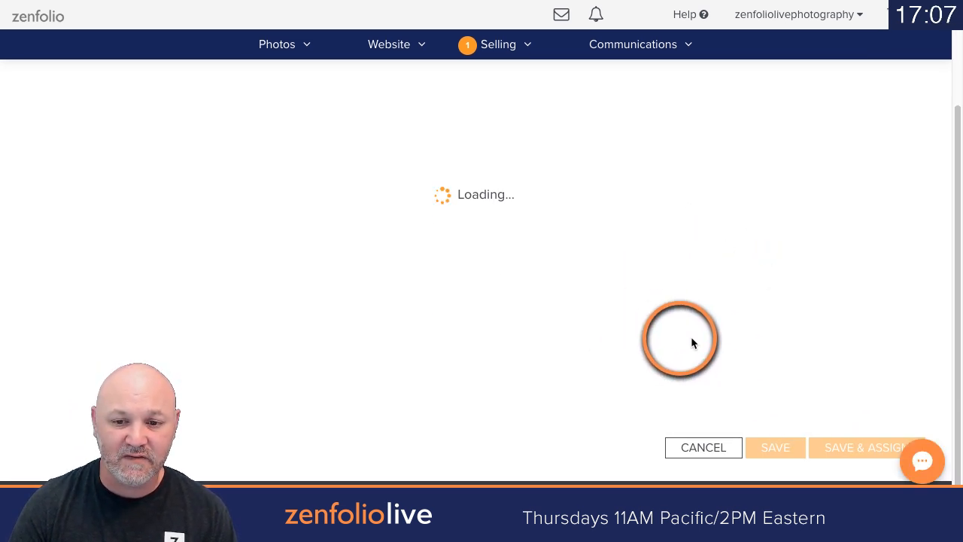
Step: Save the price list, assign it to the Engagements group under Clients > 2019, and save the assignment
scroll(739, 344, "down", 4)
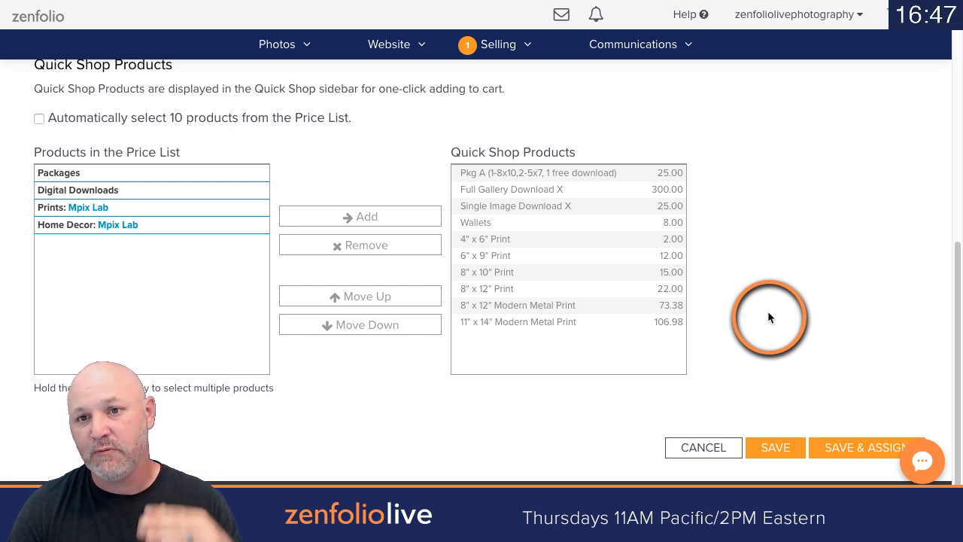
left_click(857, 448)
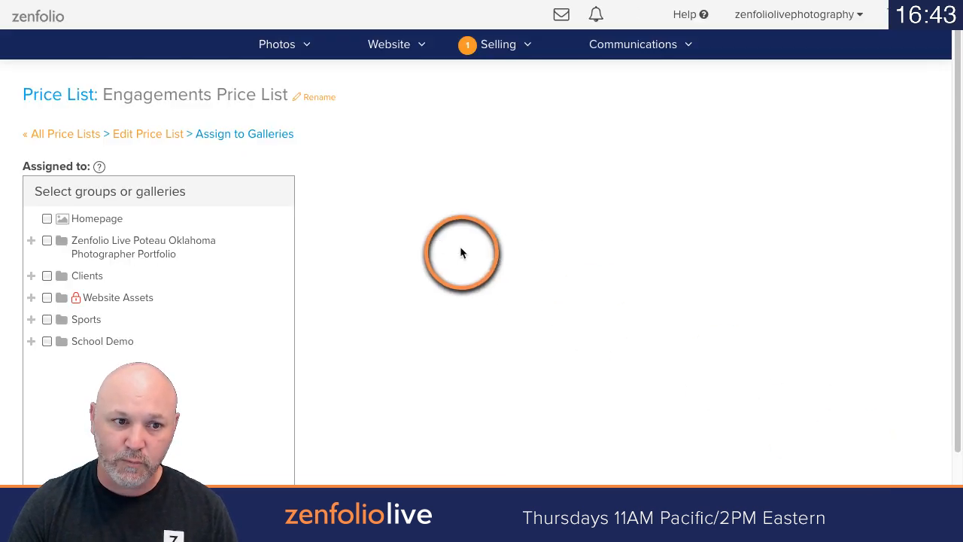
scroll(402, 218, "down", 1)
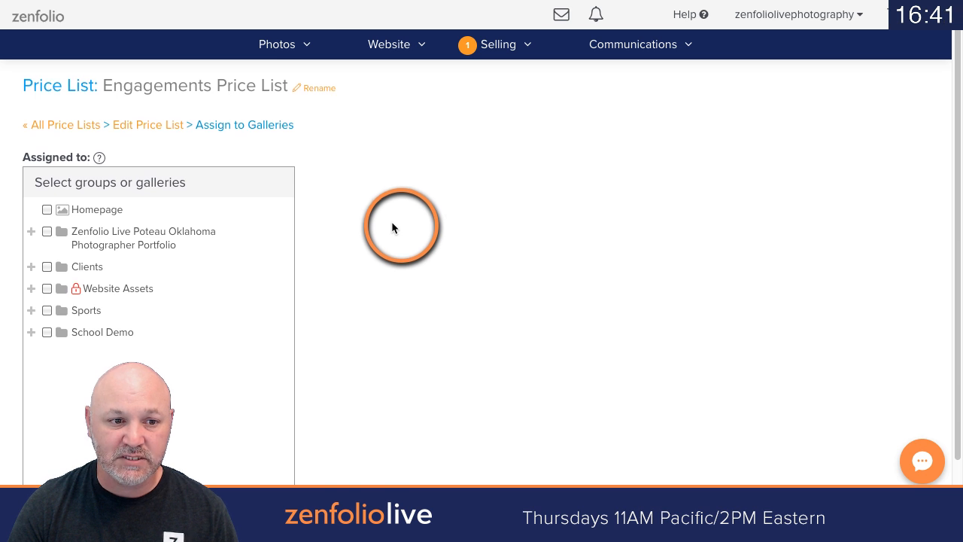
left_click(31, 266)
scroll(151, 248, "down", 1)
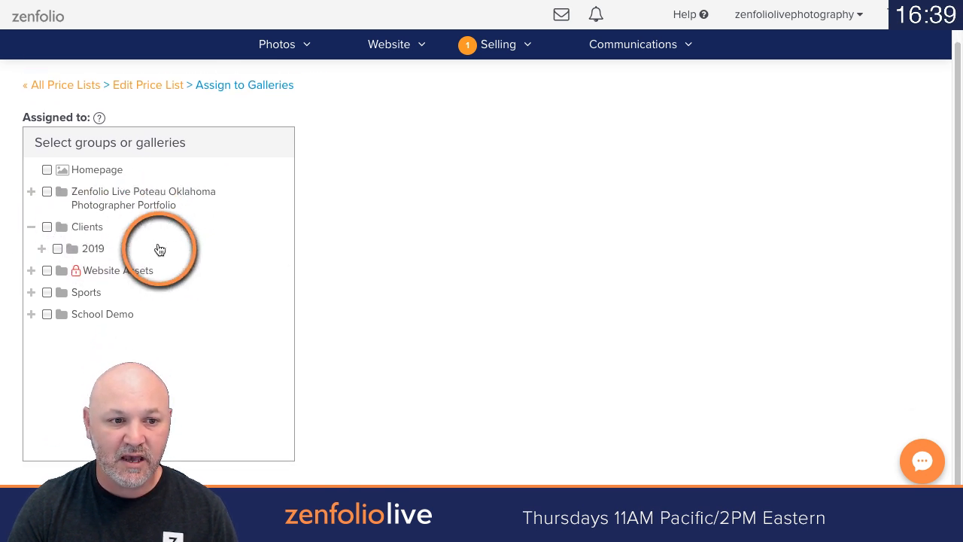
left_click(42, 247)
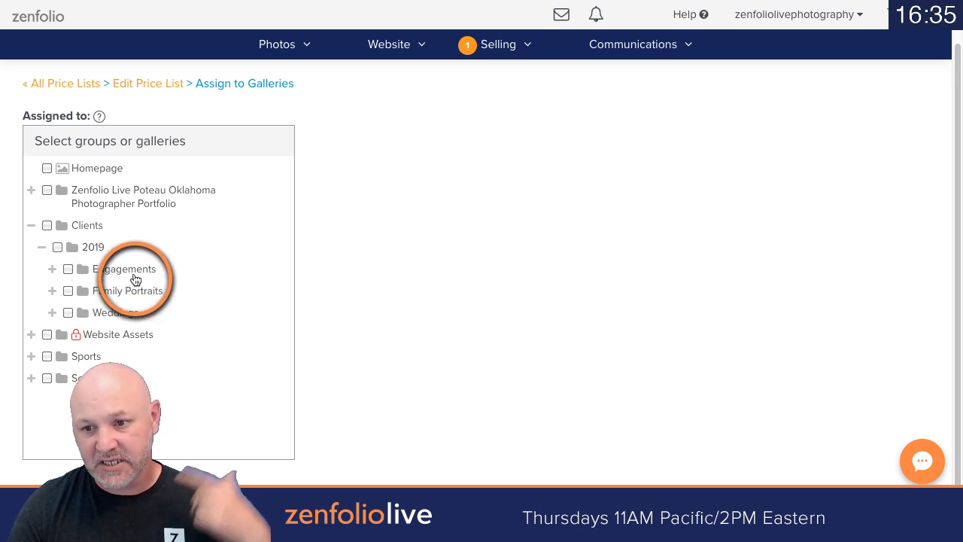
left_click(68, 269)
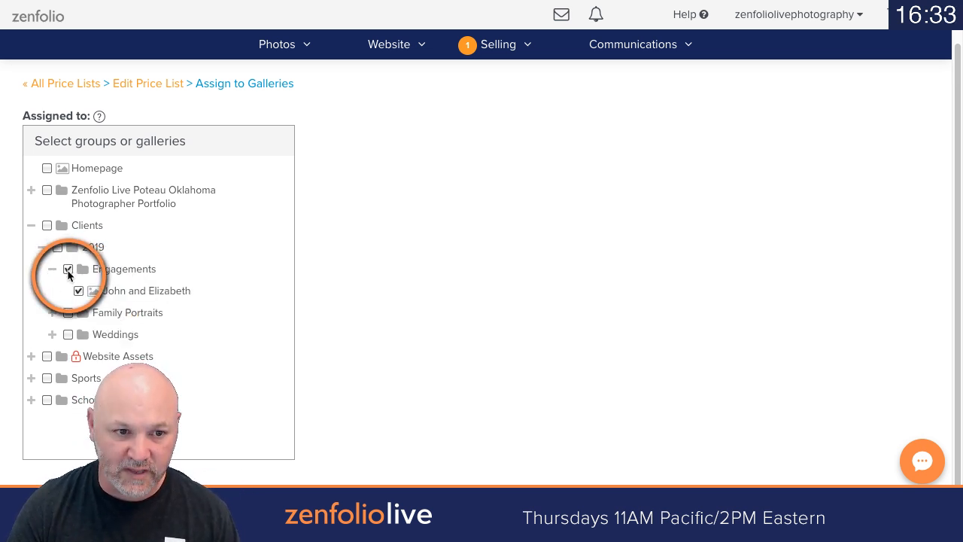
scroll(838, 282, "down", 2)
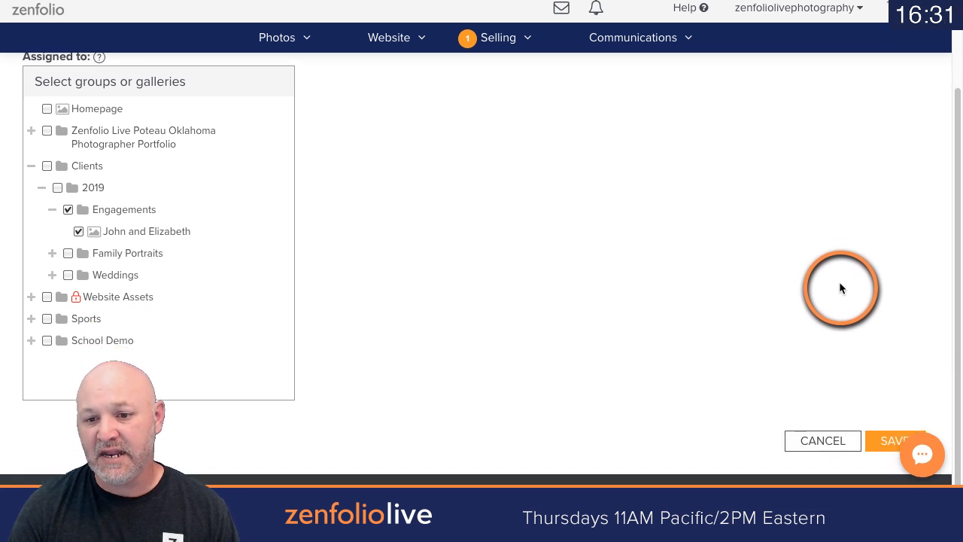
left_click(876, 445)
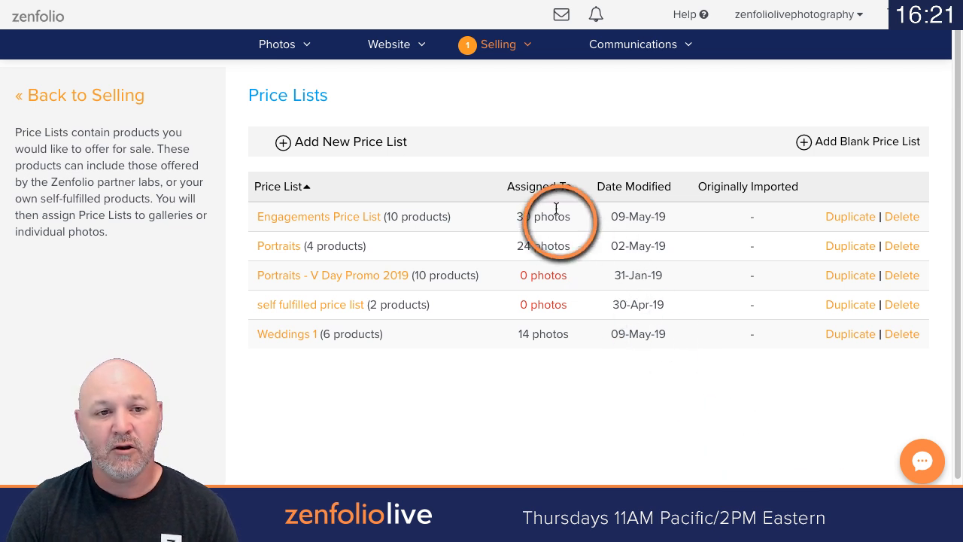
Step: Check the price list assigned to the client's engagement gallery, and preview the gallery with its first photo enlarged
left_click(267, 48)
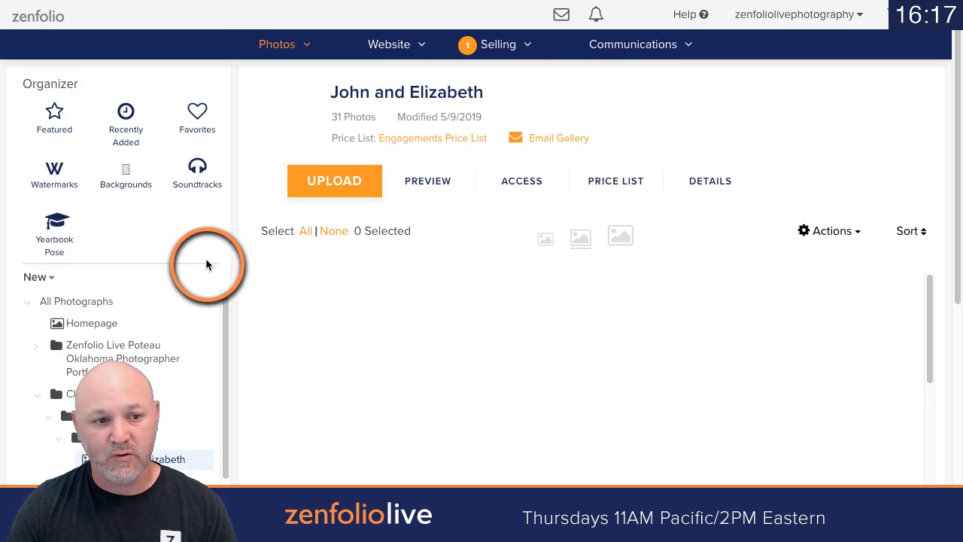
scroll(174, 280, "down", 2)
scroll(174, 282, "down", 2)
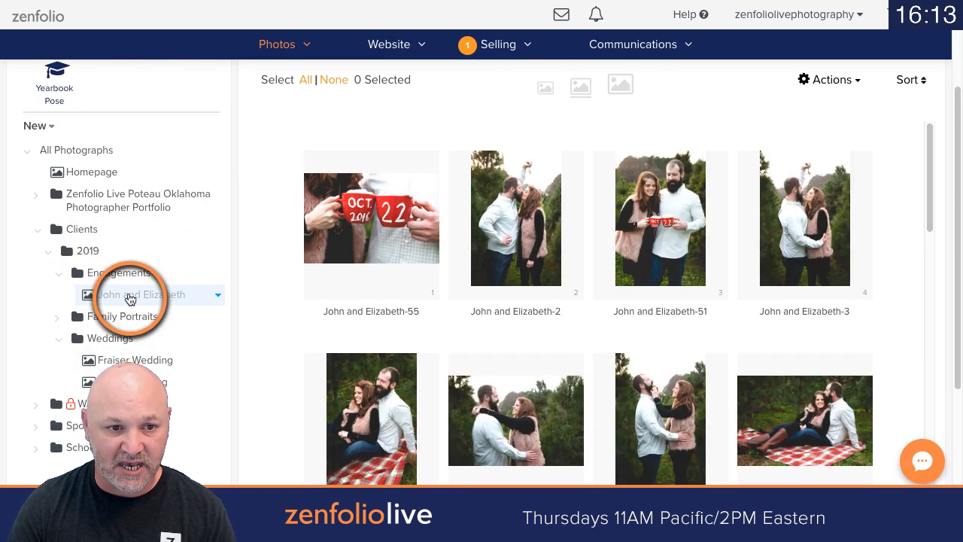
scroll(129, 298, "up", 3)
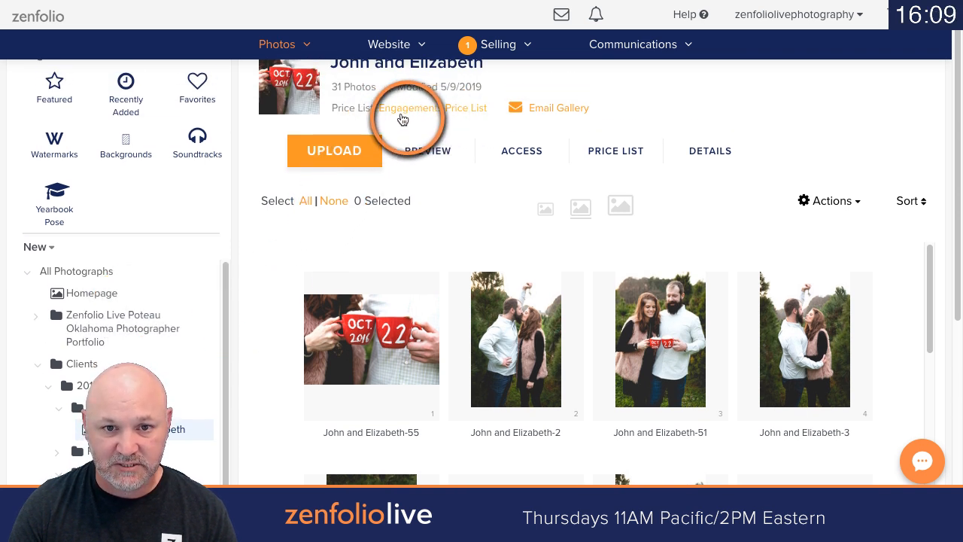
left_click(421, 156)
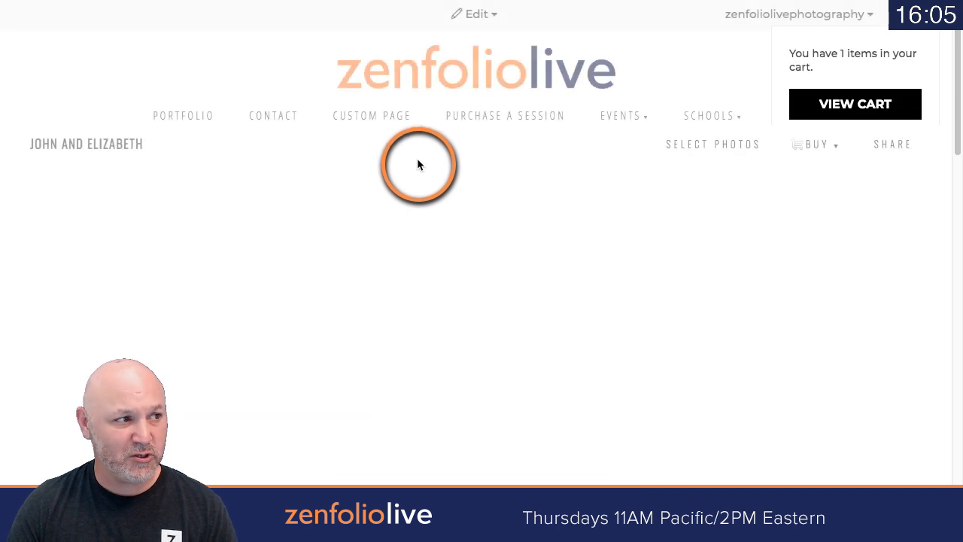
left_click(236, 245)
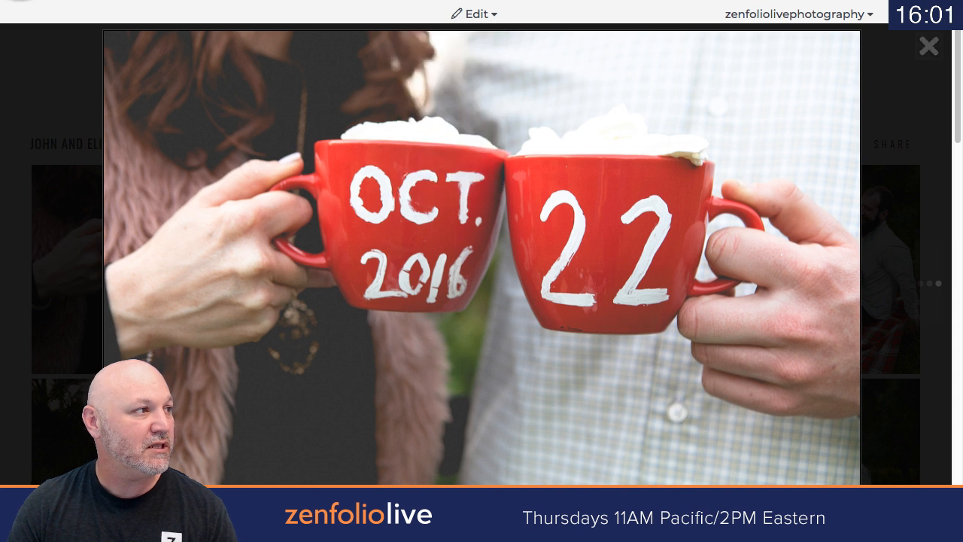
key("alt+Left")
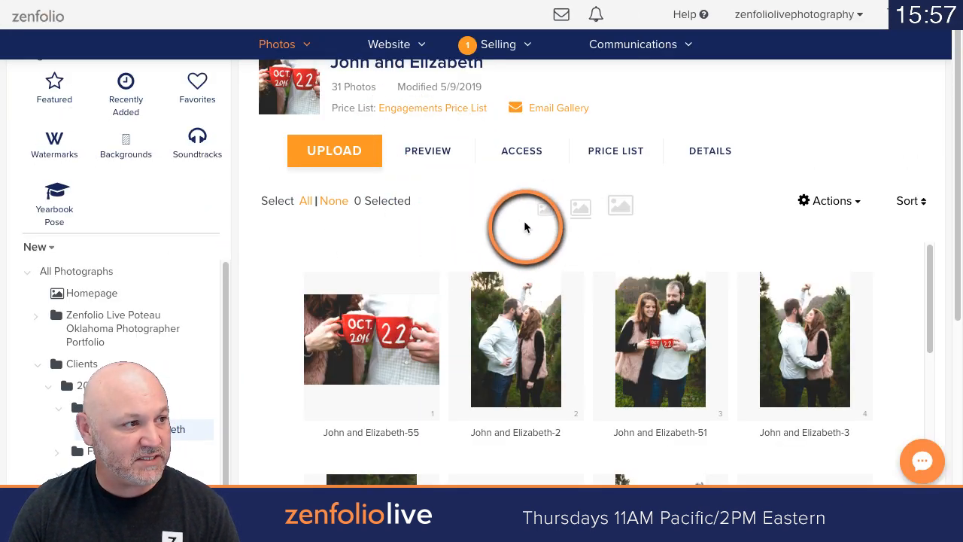
Step: Set the Photo-Only Pricing of all photos in the client's engagement gallery to Same as containing gallery
left_click(306, 202)
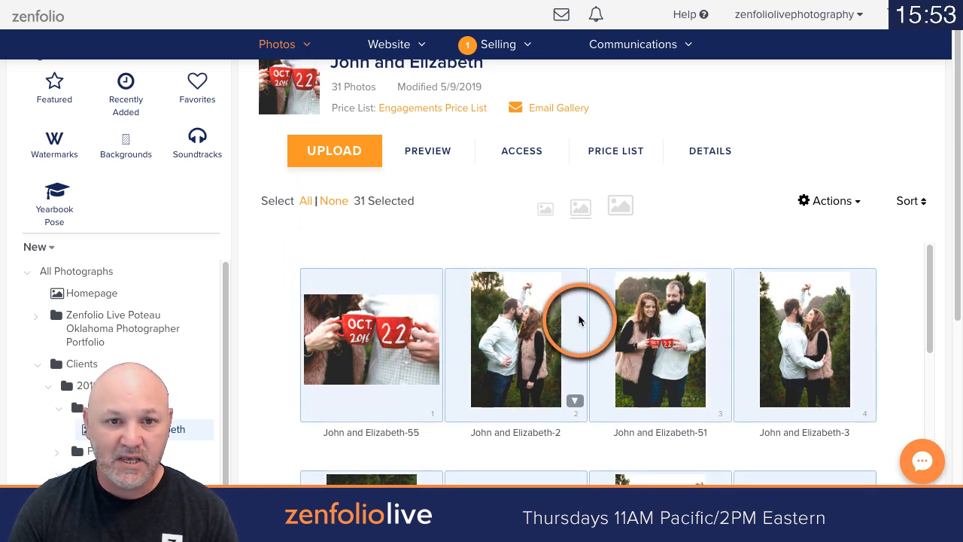
scroll(473, 254, "up", 1)
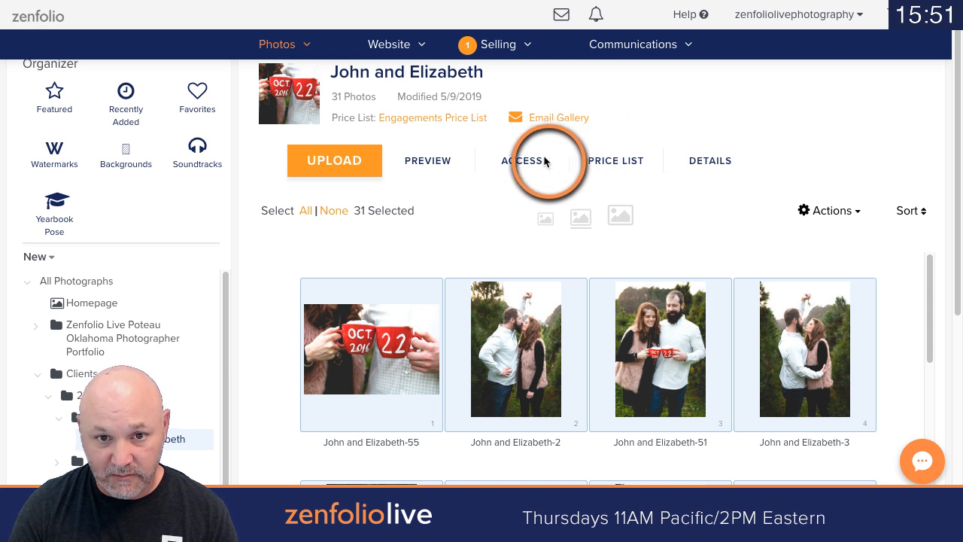
left_click(600, 165)
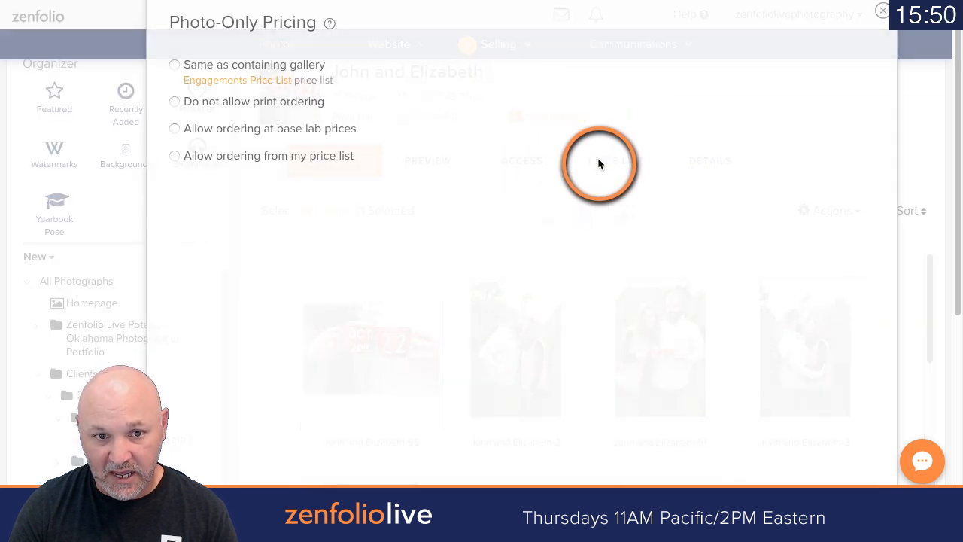
left_click(175, 65)
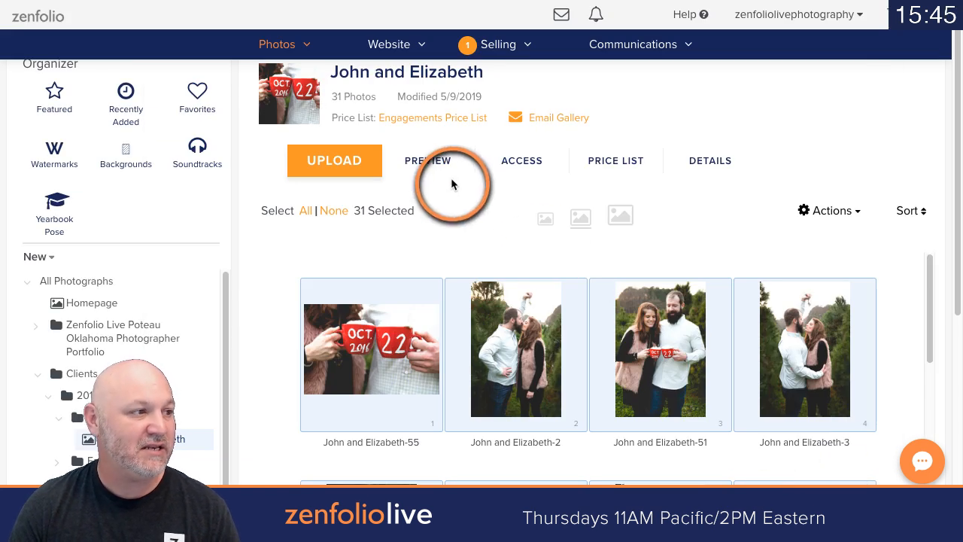
Step: Preview the client's engagement gallery with its first photo enlarged to check the packages, downloads and products offered beside it
right_click(430, 159)
left_click(451, 176)
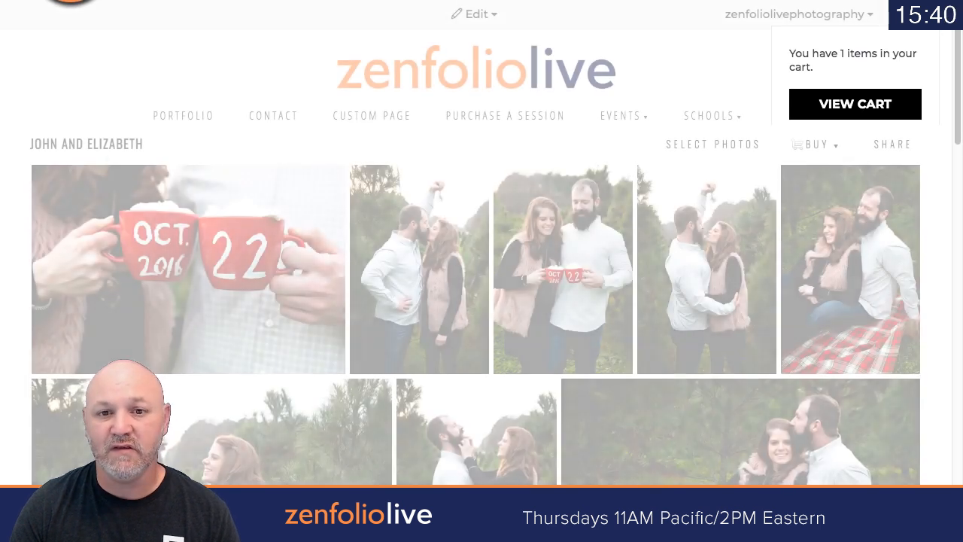
left_click(232, 212)
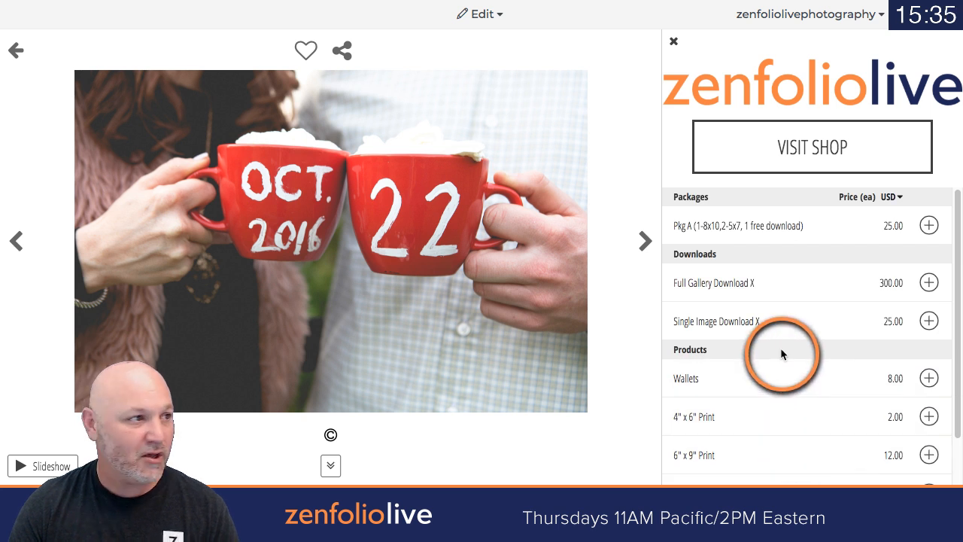
left_click(207, 0)
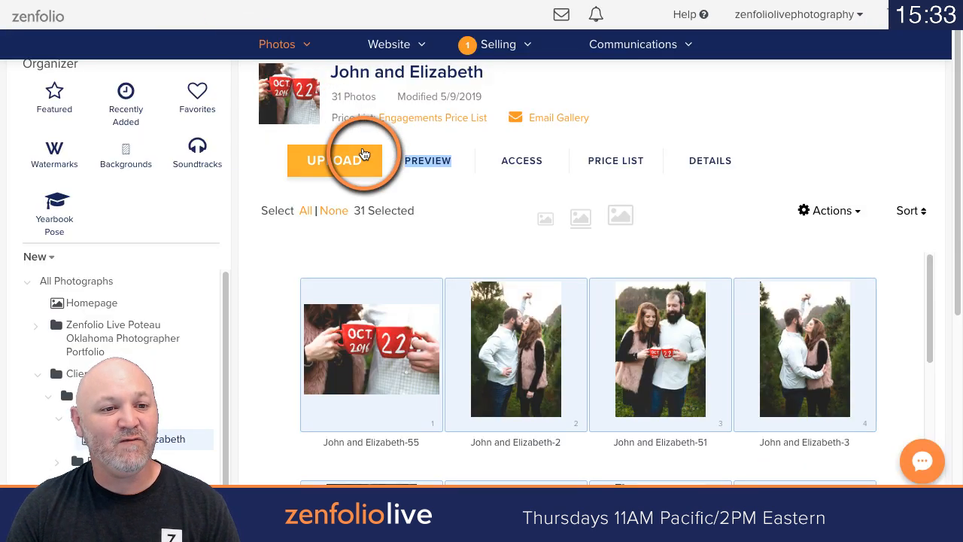
Step: Review the list of self-fulfilled products in the selling area
left_click(73, 281)
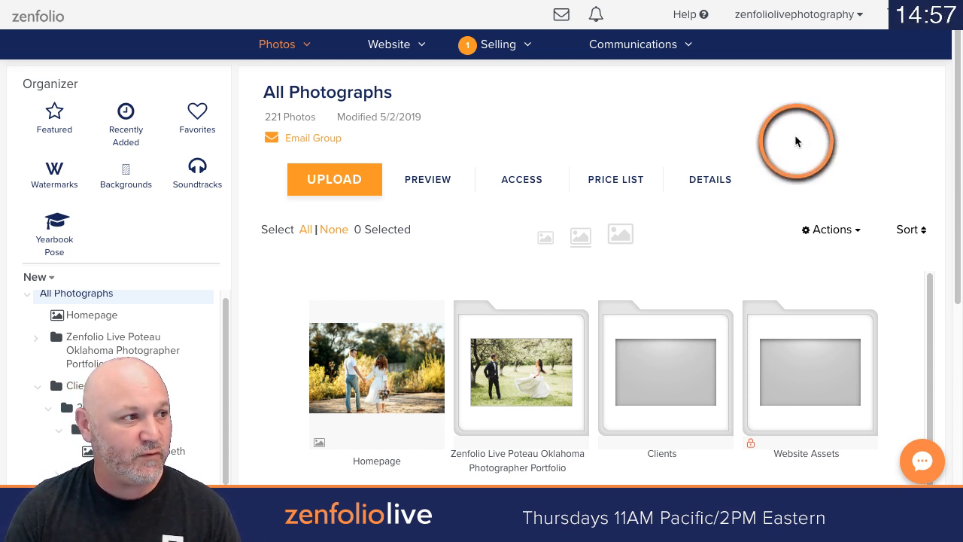
left_click(503, 47)
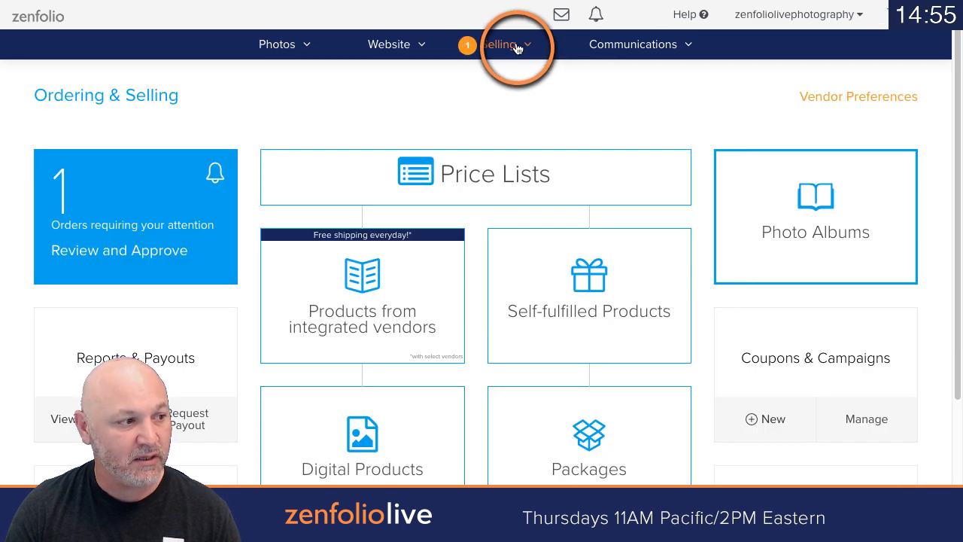
left_click(589, 308)
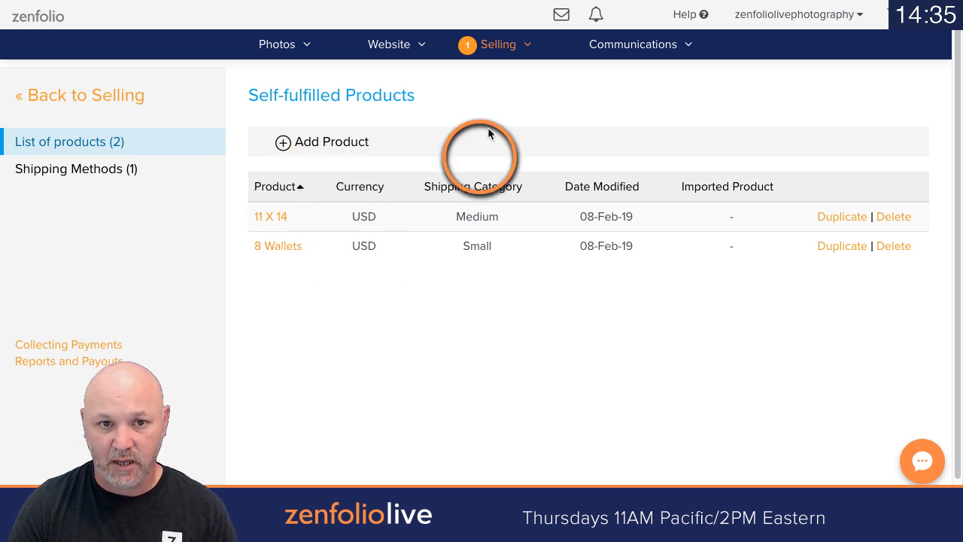
Step: Create a new package named SF PKG A
left_click(505, 48)
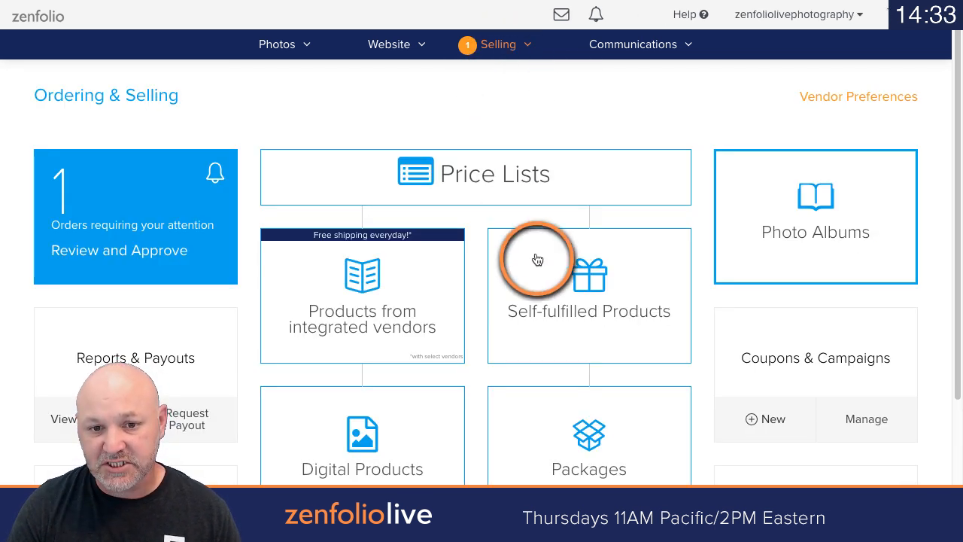
left_click(594, 404)
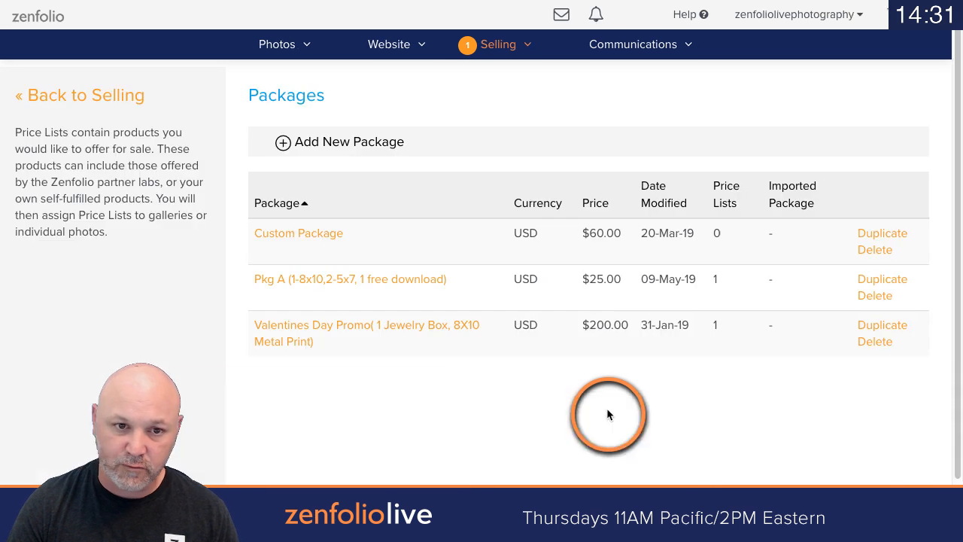
left_click(338, 144)
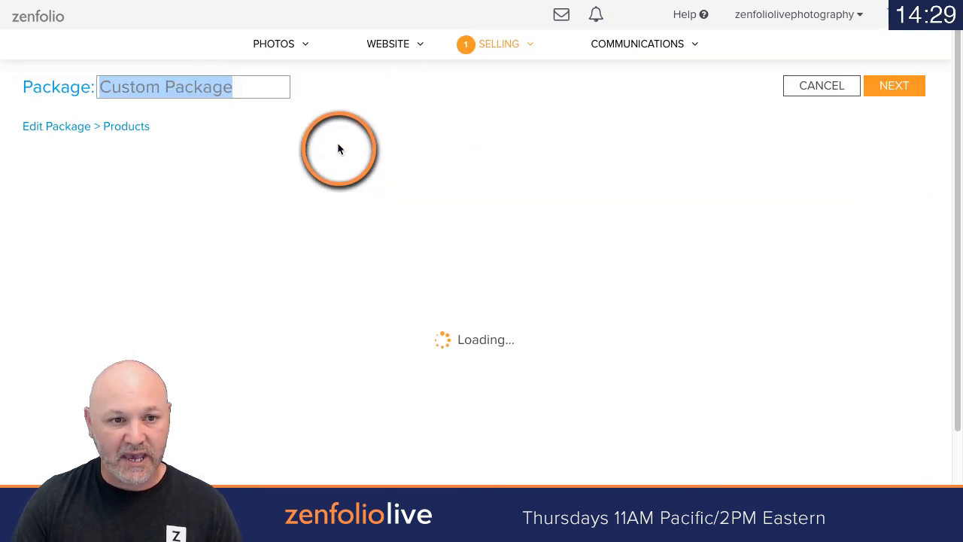
type("SF")
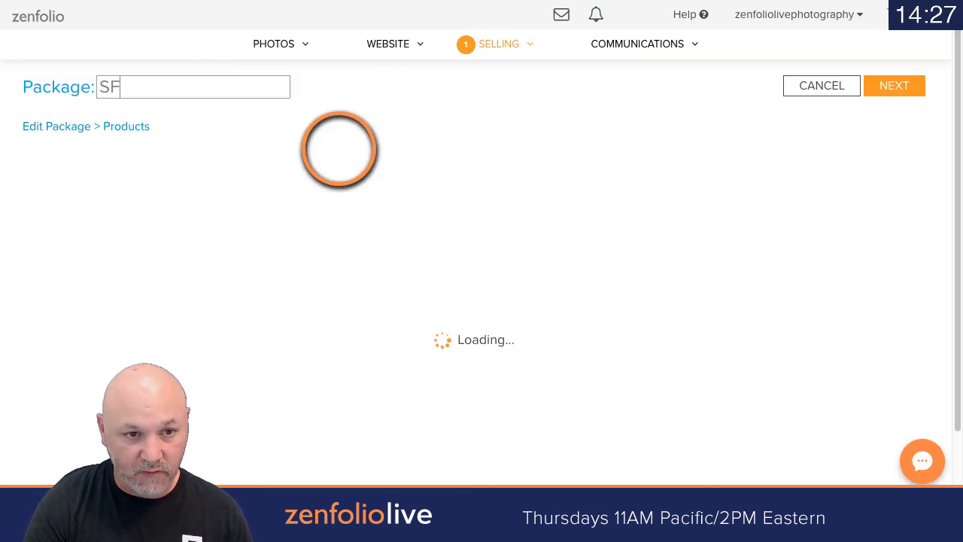
type(" PK")
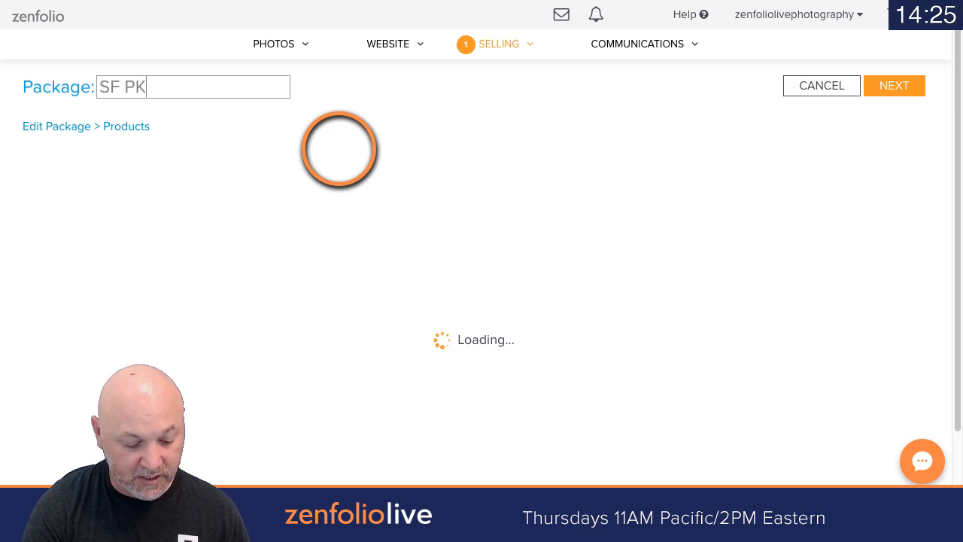
type("G A")
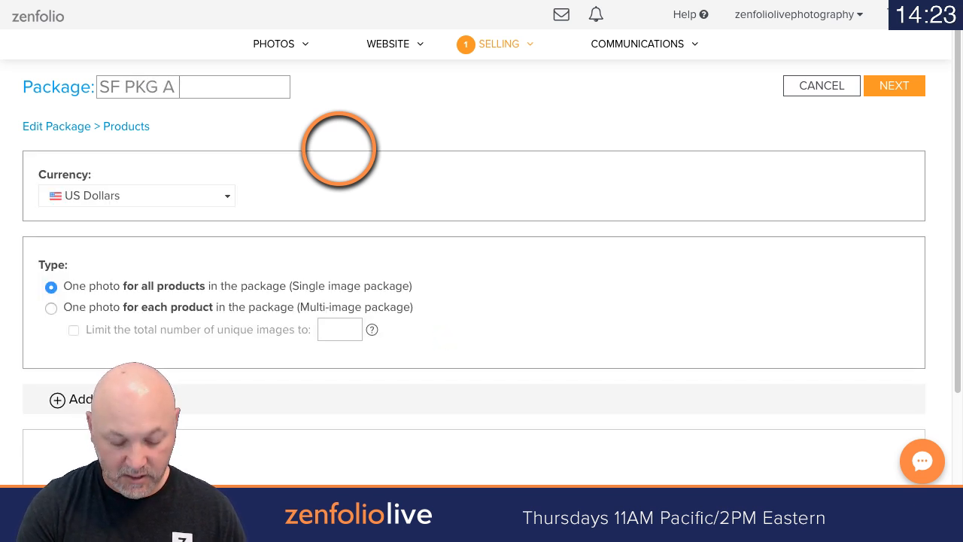
left_click(345, 136)
Step: Add the 8 Wallets and 11 X 14 prints from Zenfolio Live Photography to the package
scroll(351, 181, "down", 2)
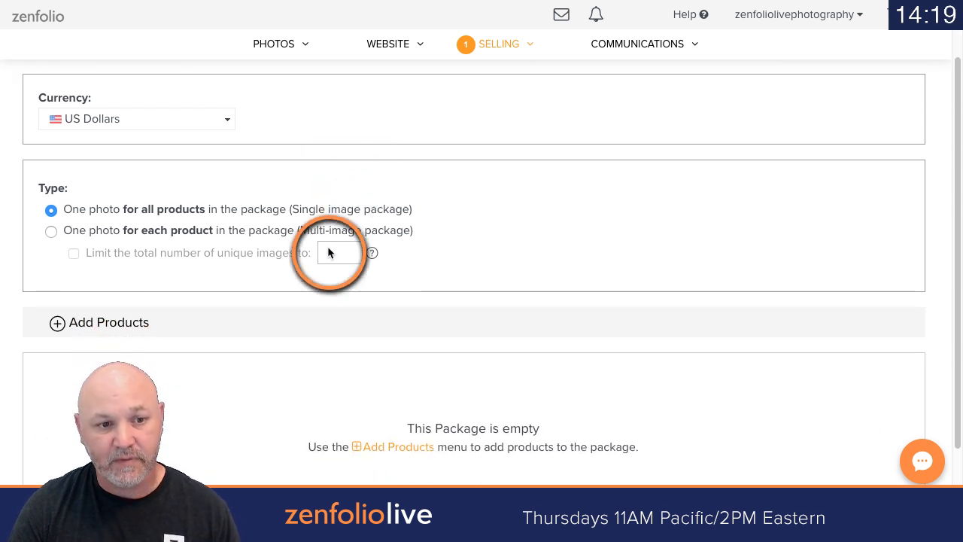
left_click(61, 325)
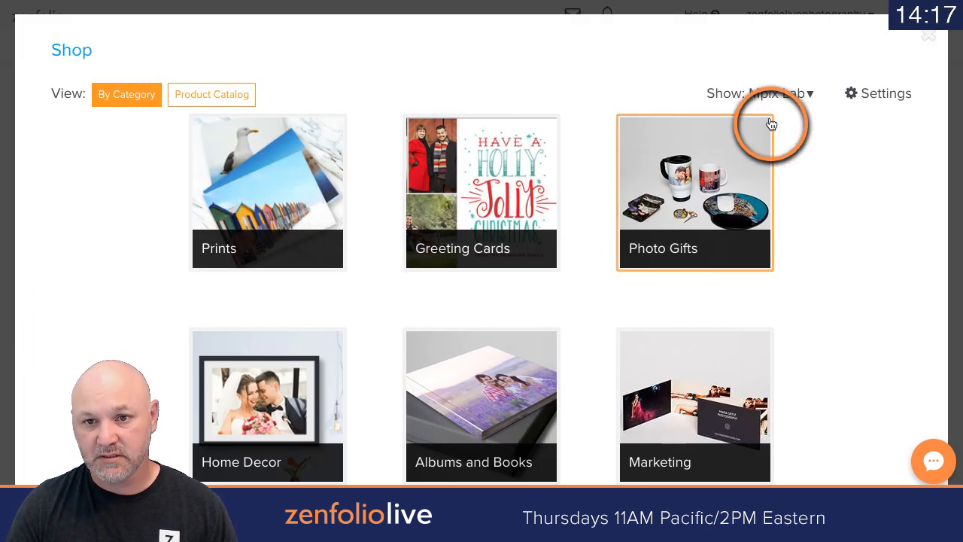
left_click(776, 98)
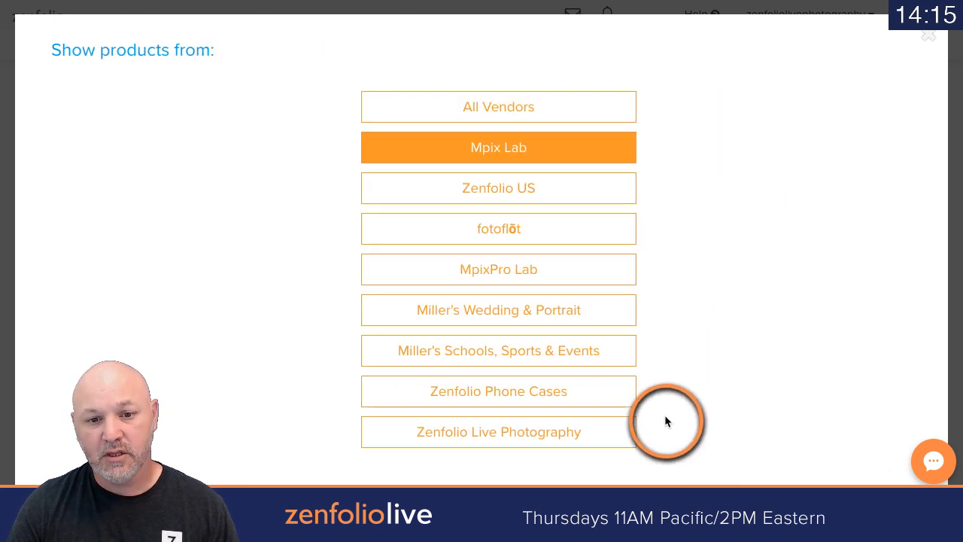
left_click(494, 440)
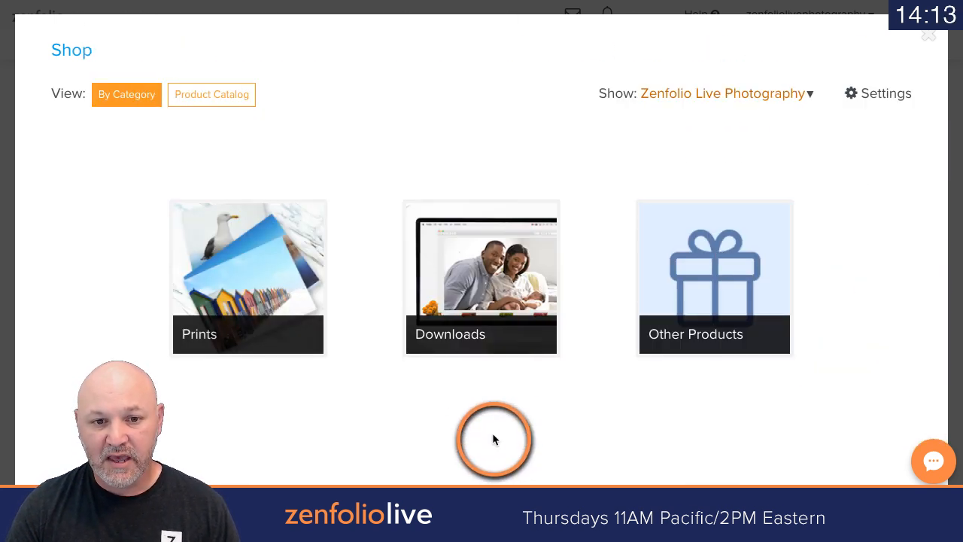
left_click(294, 312)
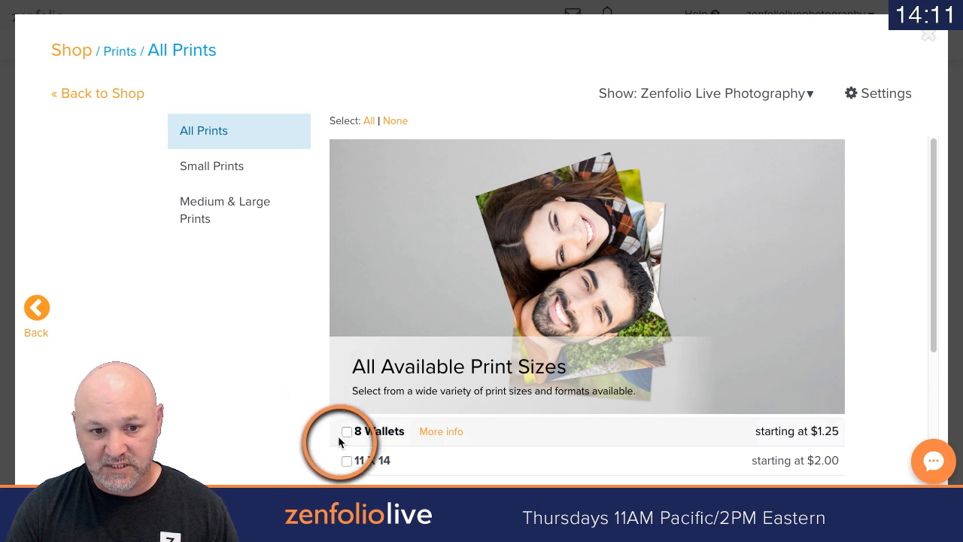
scroll(379, 430, "down", 2)
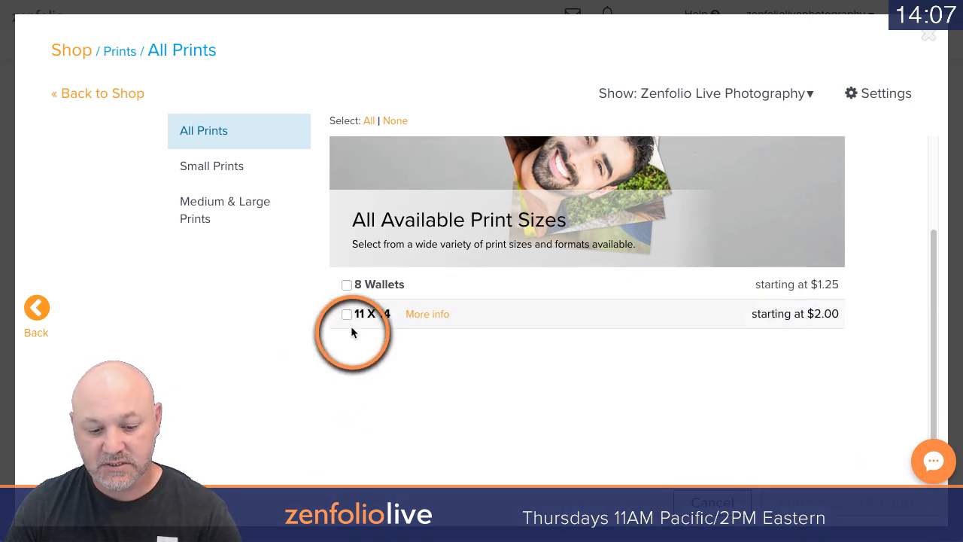
left_click(346, 314)
left_click(347, 284)
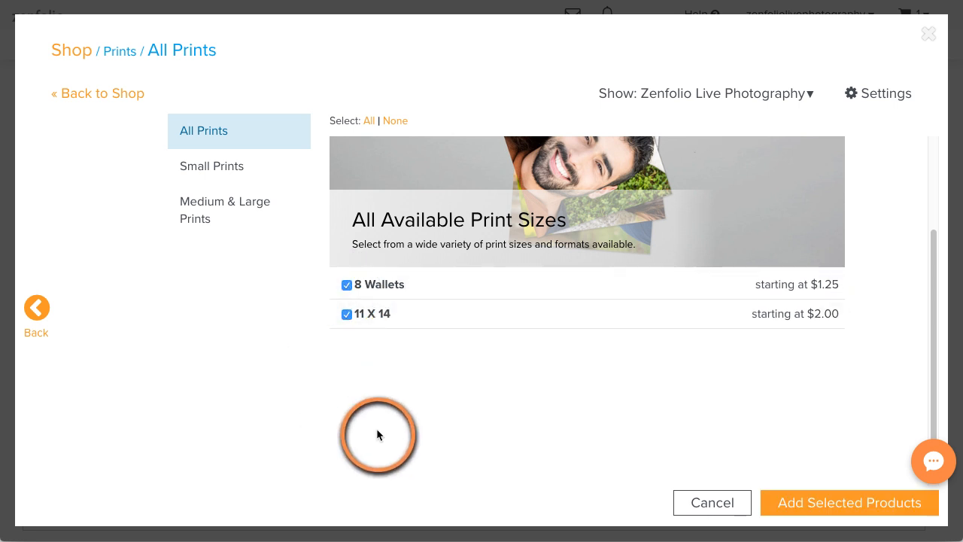
left_click(813, 498)
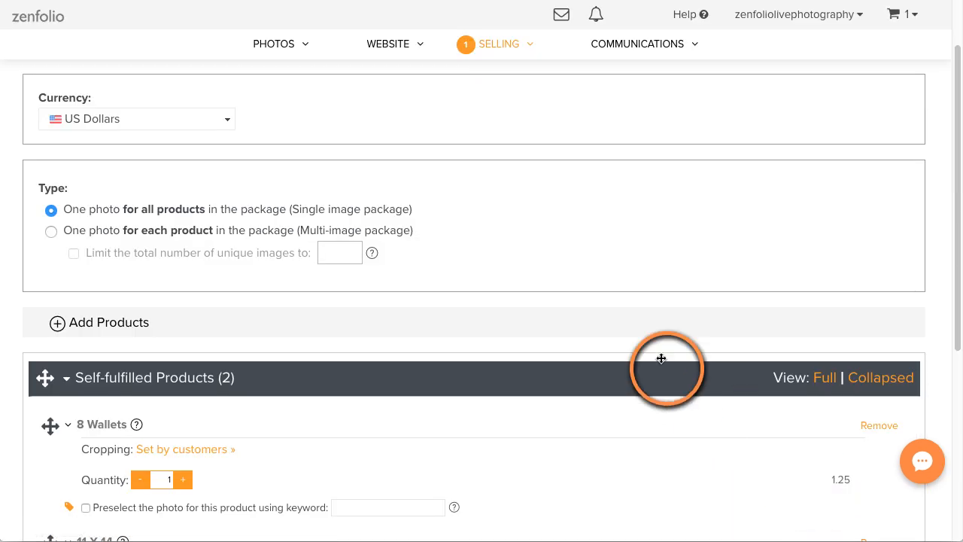
Step: Set the package's selling price to 50 and finish the package without adding a category or description
scroll(659, 361, "down", 3)
double_click(814, 481)
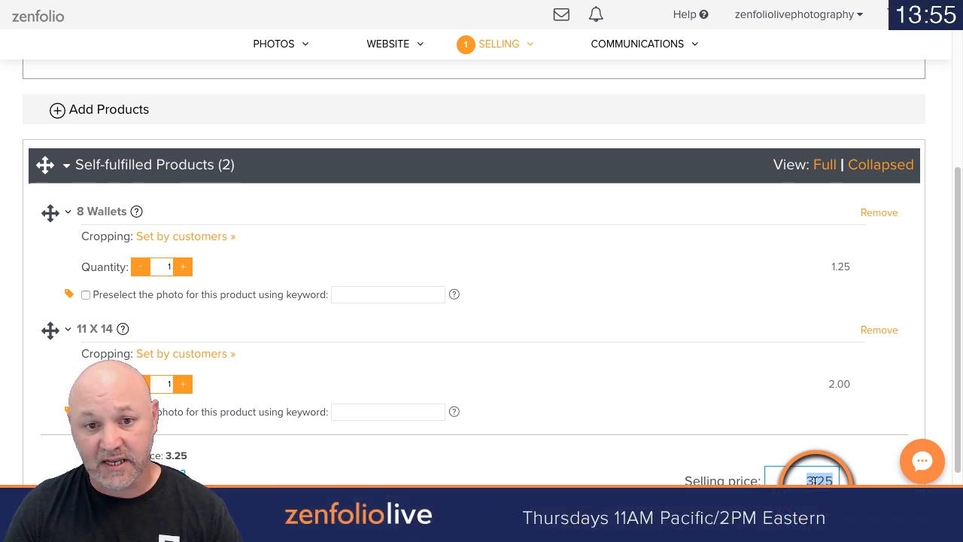
scroll(687, 386, "down", 3)
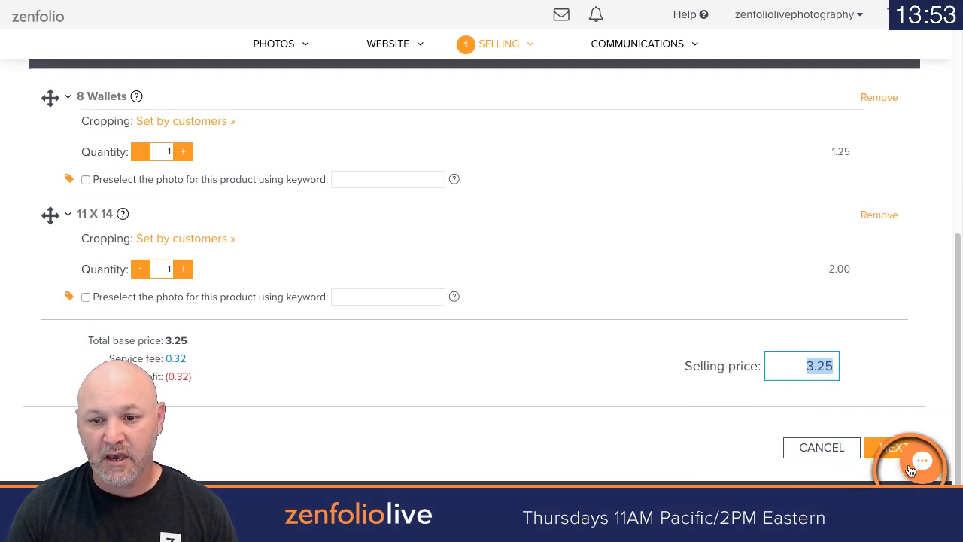
left_click(886, 445)
left_click(423, 290)
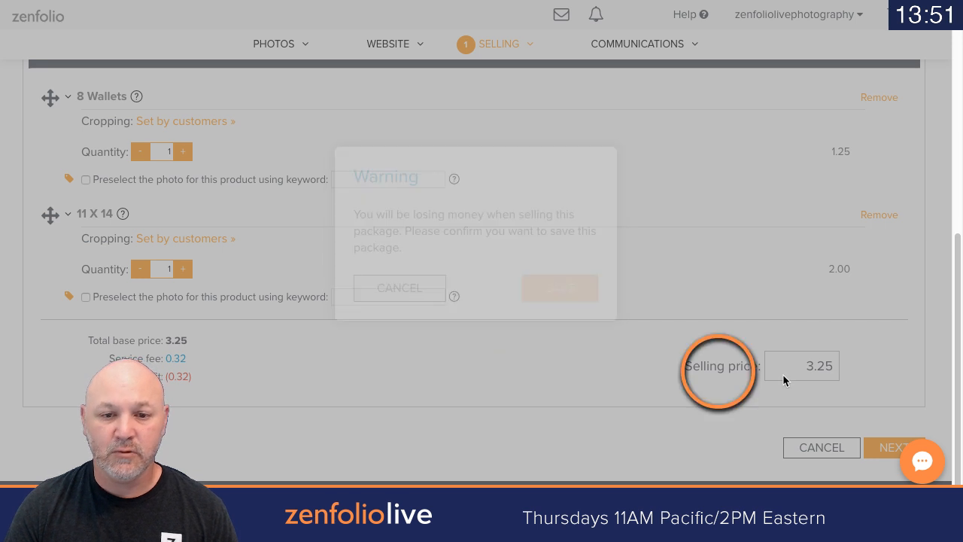
double_click(827, 354)
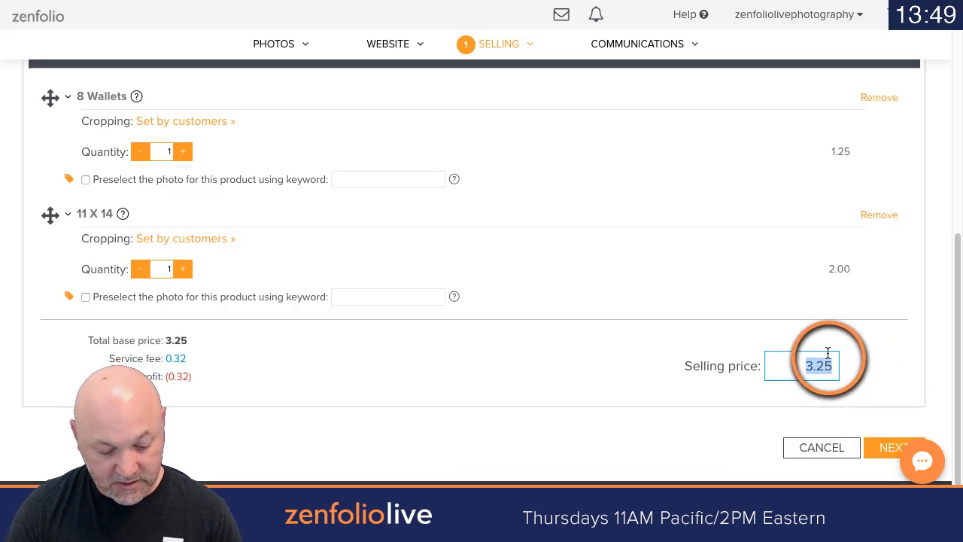
type("50")
left_click(891, 447)
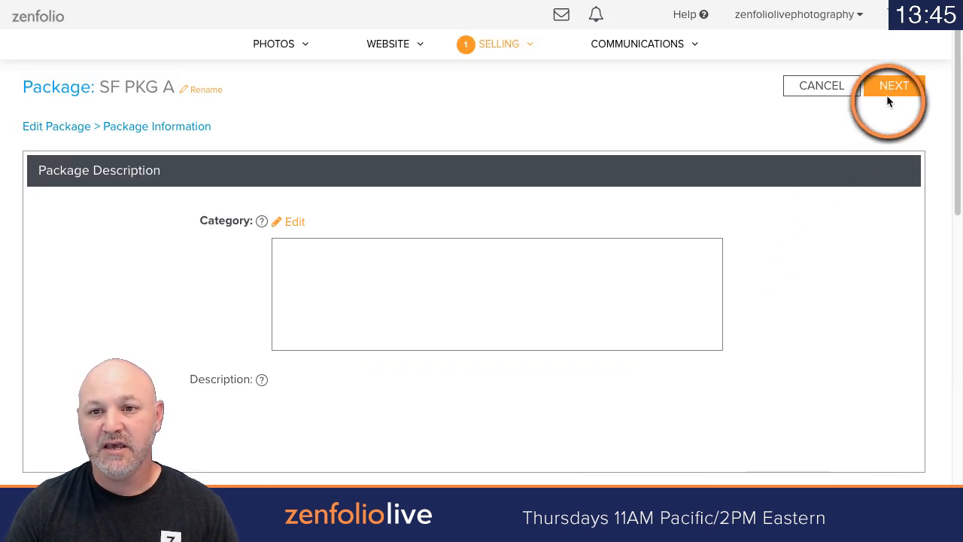
left_click(889, 101)
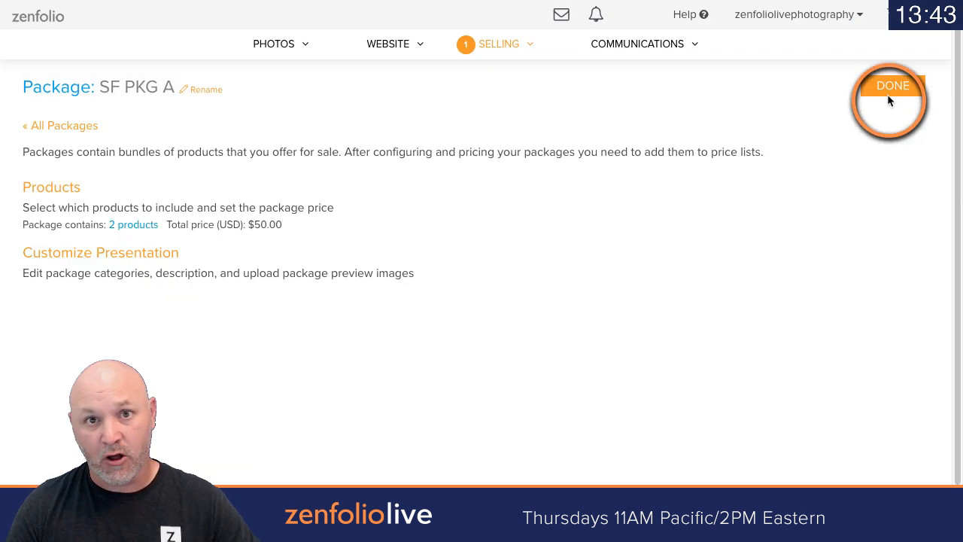
left_click(906, 87)
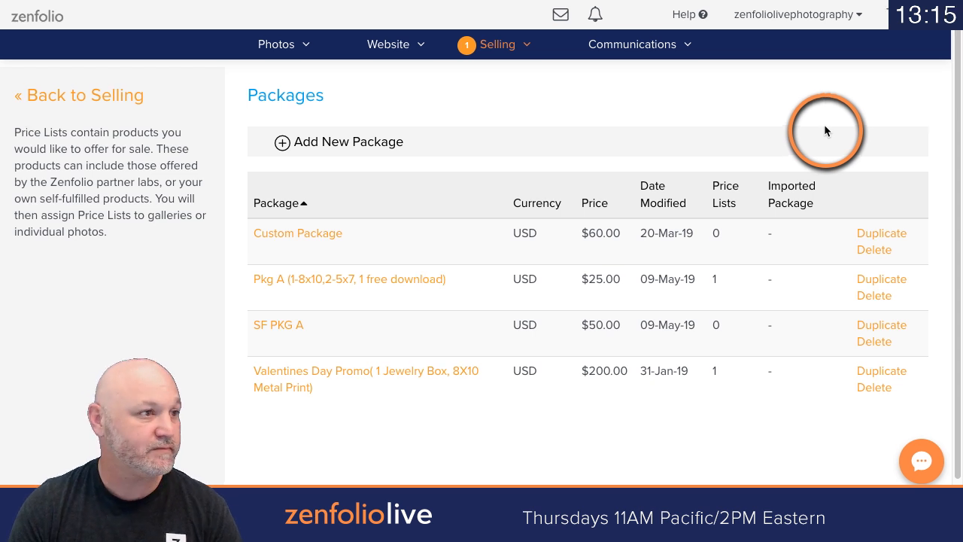
Step: Look over the selling options and examine the Template Designs page
left_click(290, 48)
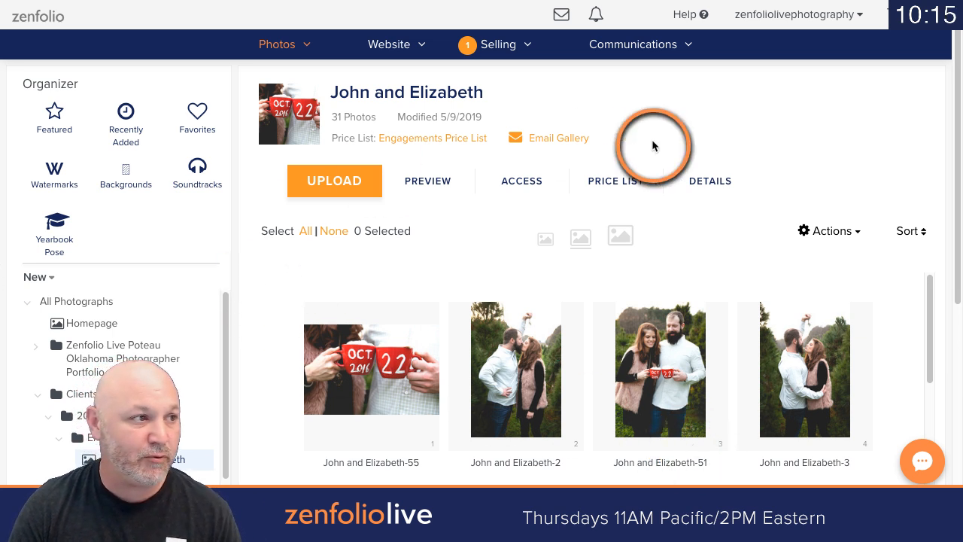
left_click(495, 46)
scroll(516, 116, "down", 3)
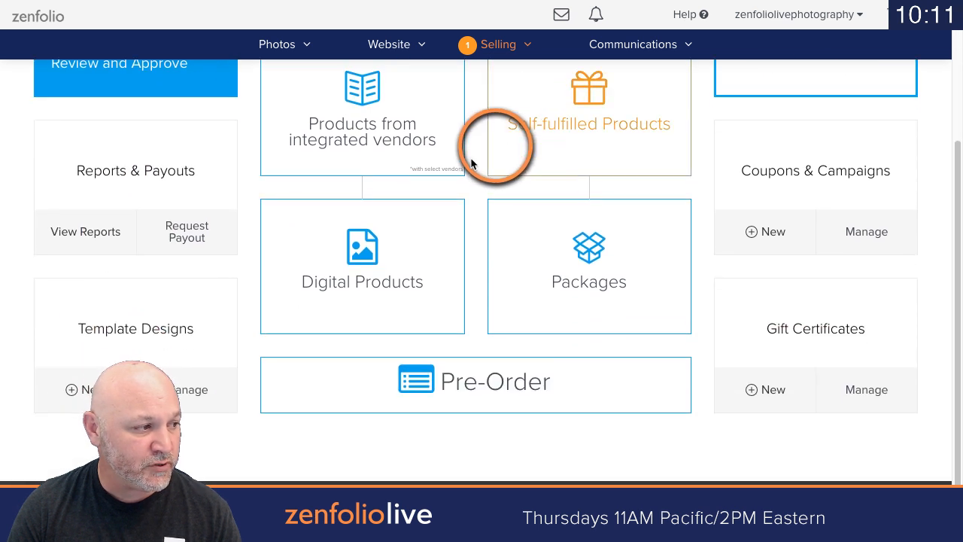
left_click(124, 327)
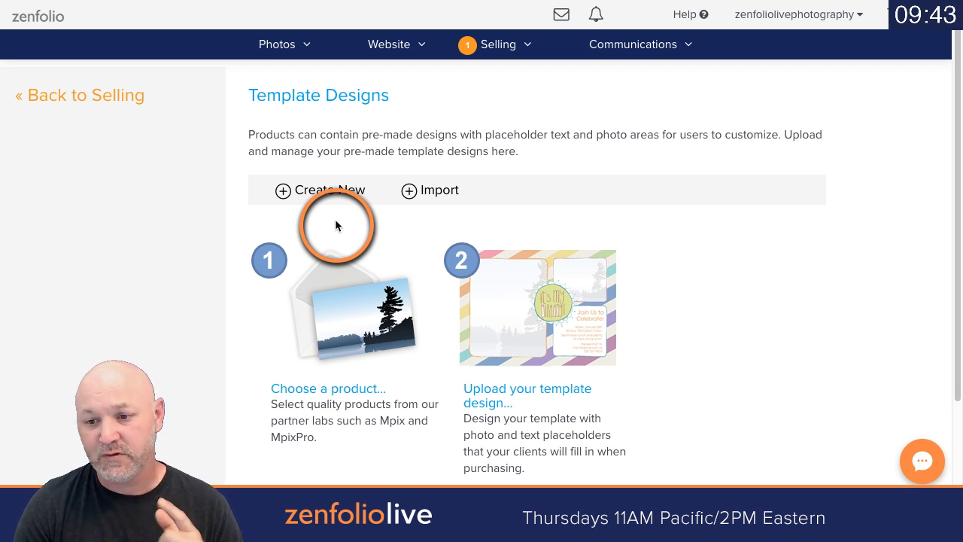
Step: Open the photo organizer and select the All Photographs group
left_click(275, 48)
left_click(275, 49)
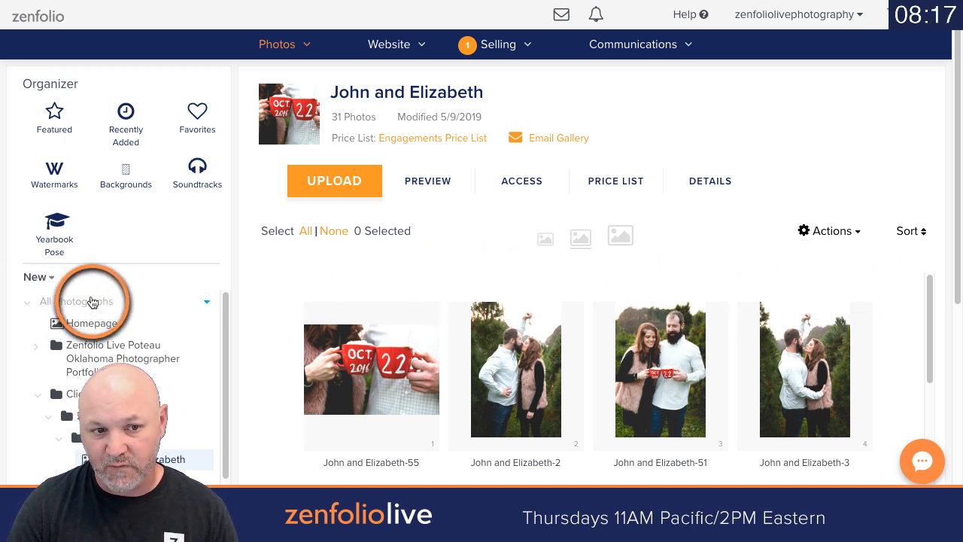
left_click(58, 302)
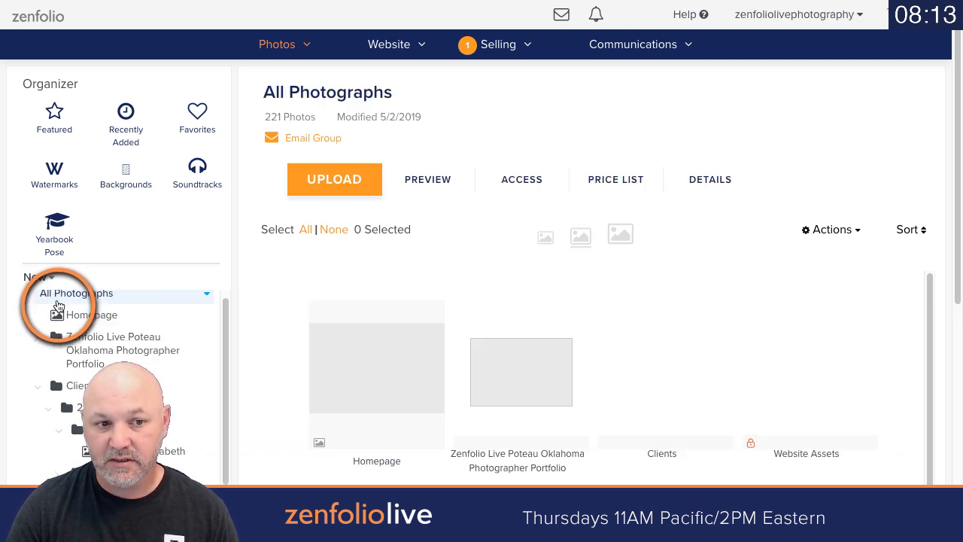
left_click(606, 179)
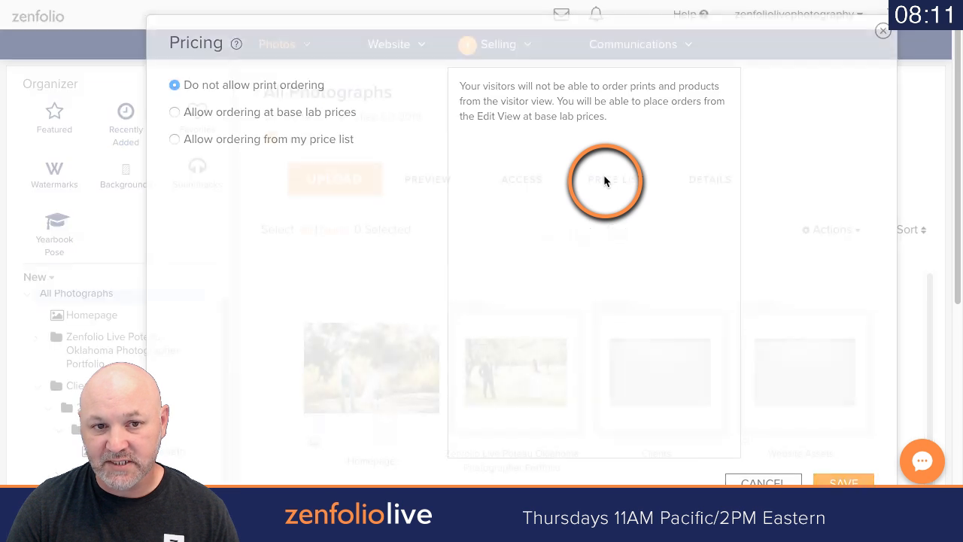
left_click(213, 142)
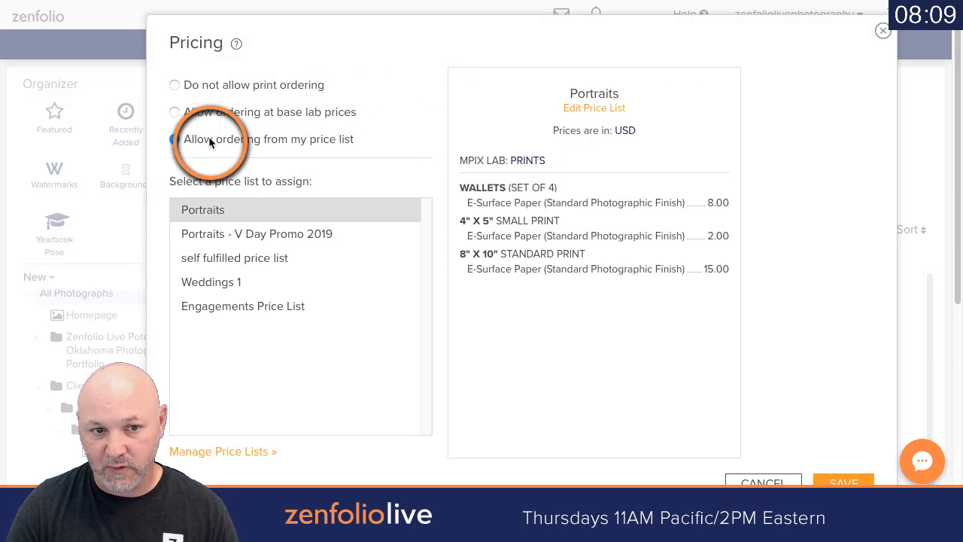
left_click(286, 309)
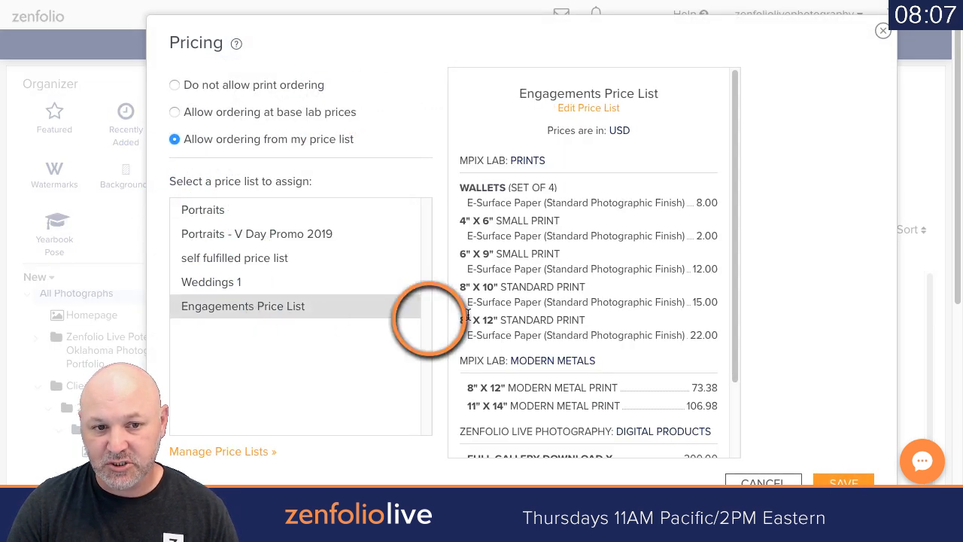
scroll(857, 271, "down", 2)
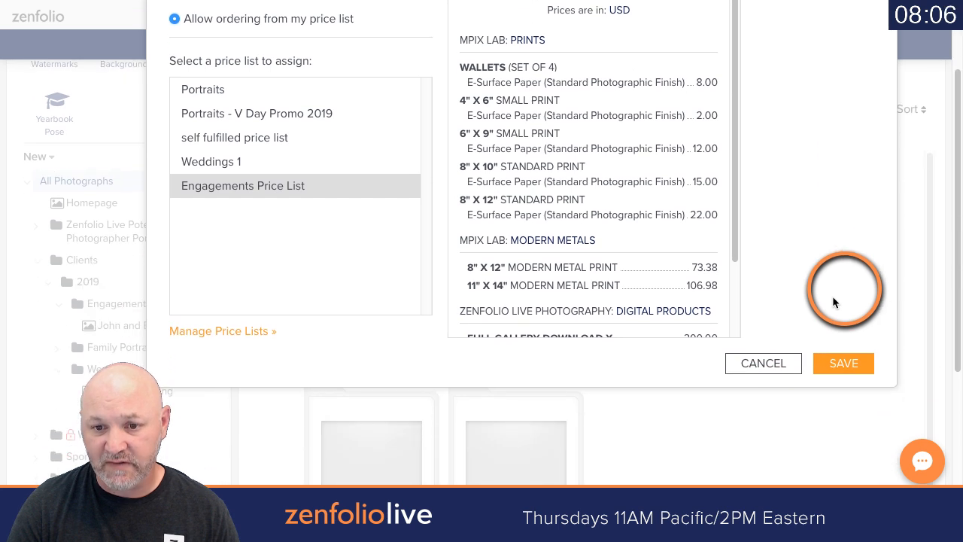
left_click(767, 361)
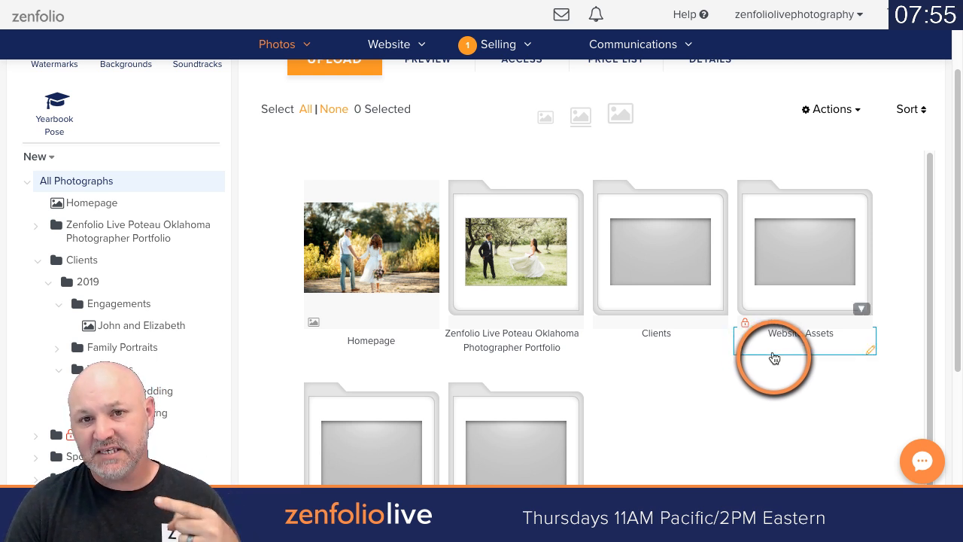
Step: Allow ordering from a price list for the Clients group and assign it the Engagements Price List
left_click(39, 260)
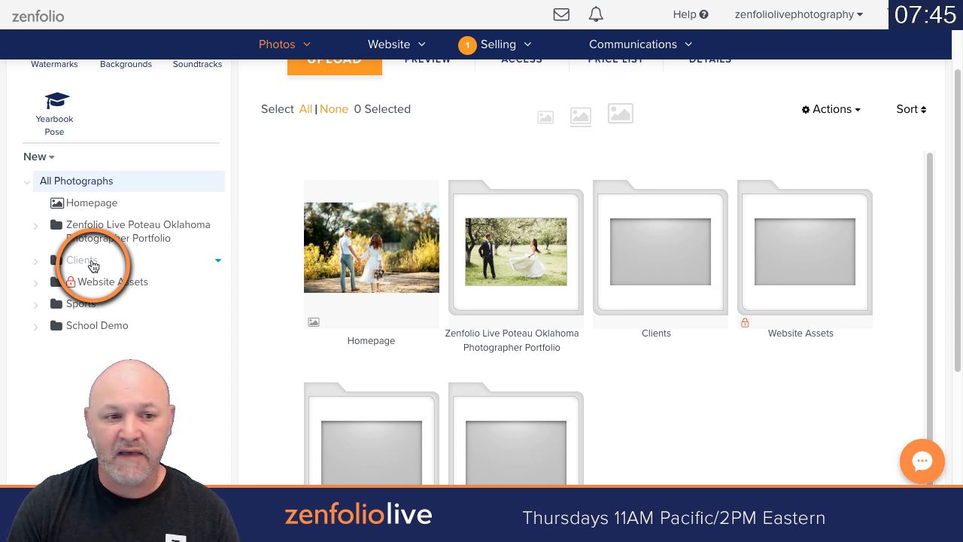
left_click(86, 262)
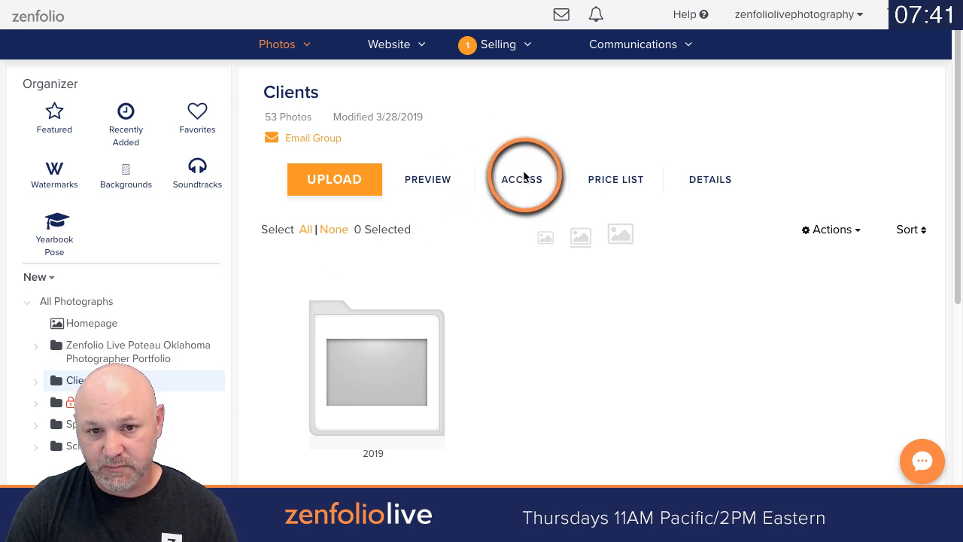
left_click(594, 183)
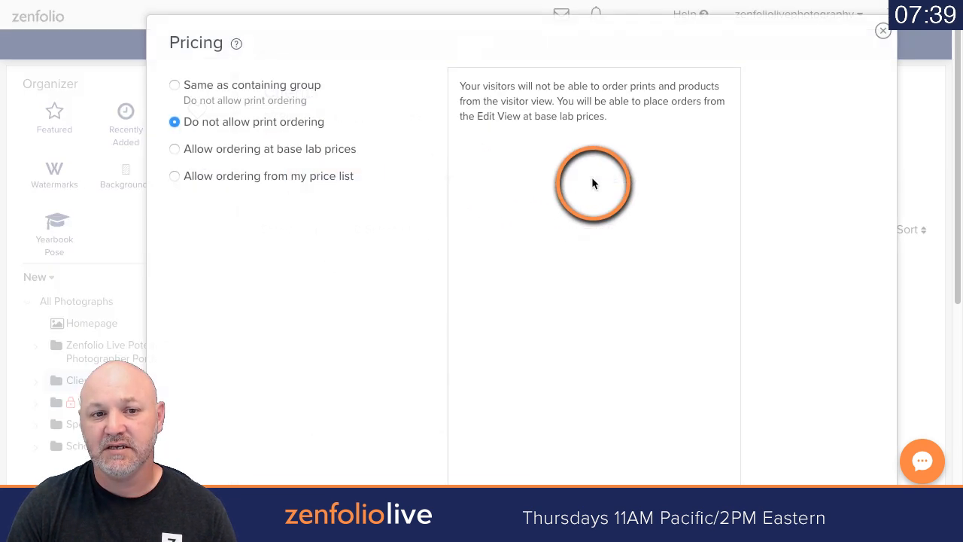
left_click(276, 177)
left_click(254, 352)
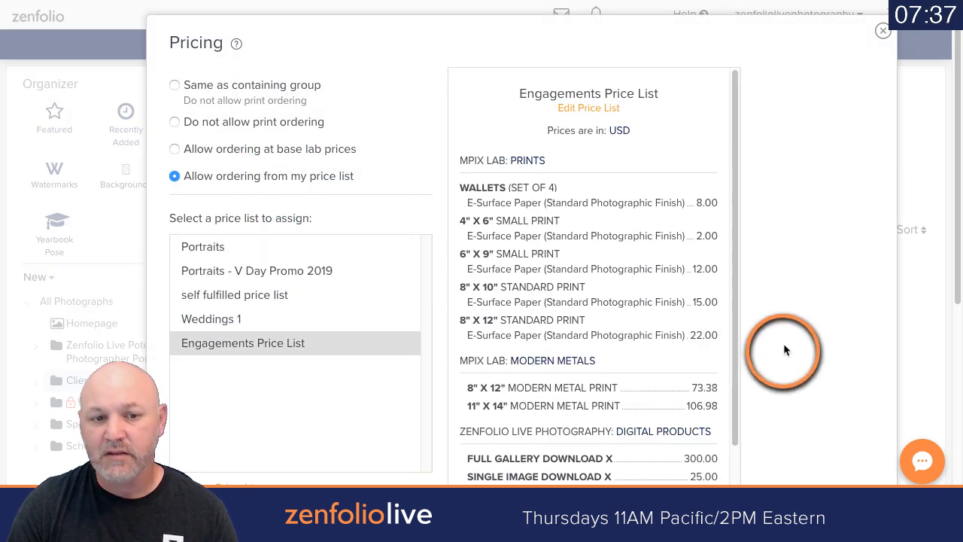
scroll(783, 343, "down", 3)
left_click(833, 335)
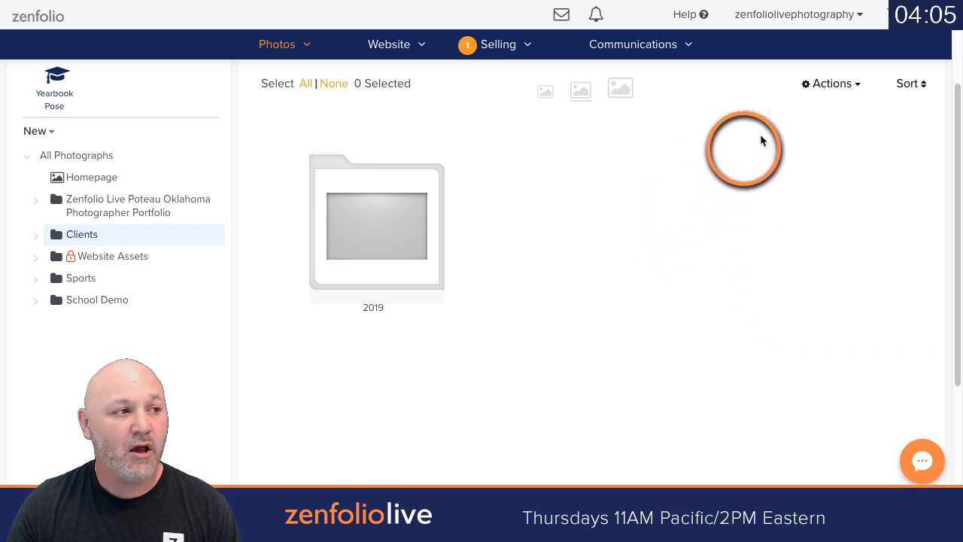
Step: Open the Sales Tax page in the account's selling settings and enable the collection of sales or other taxes
left_click(831, 13)
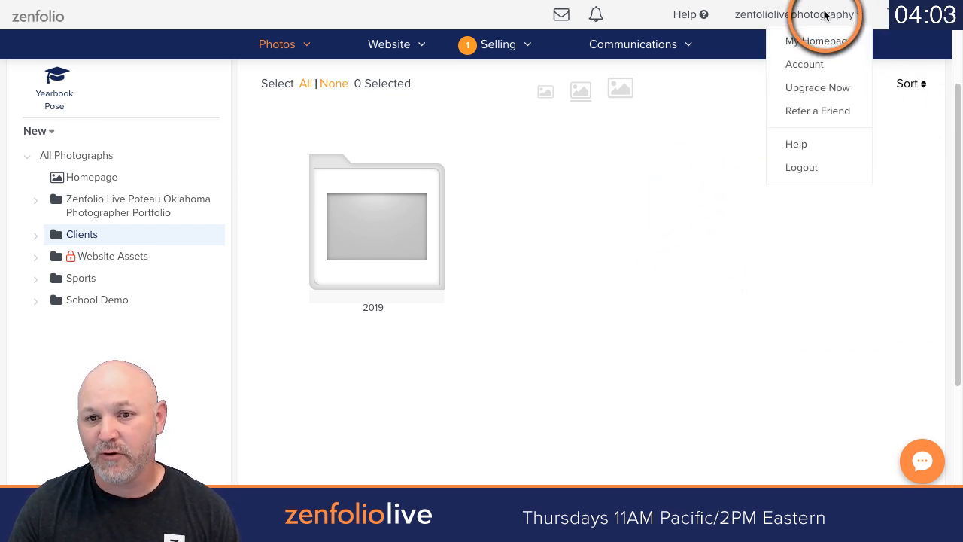
left_click(812, 67)
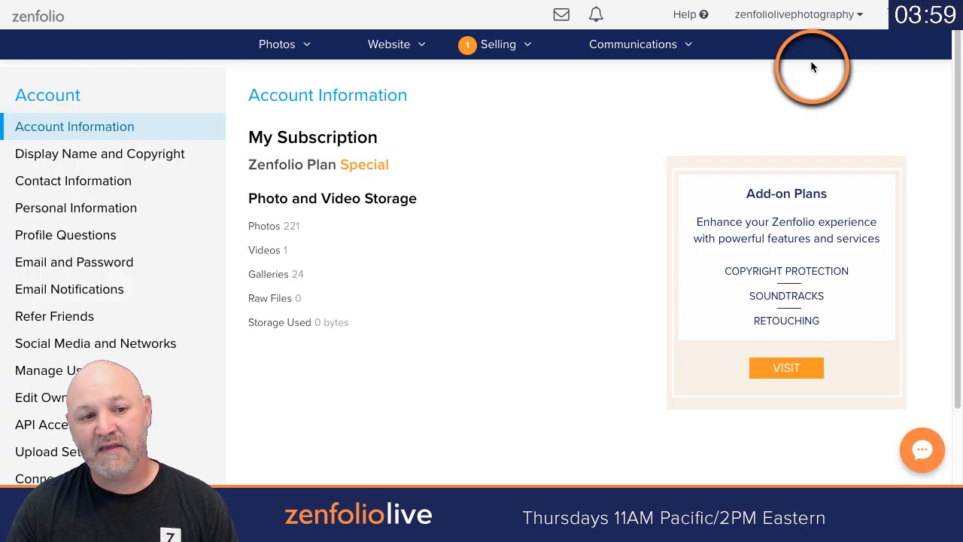
scroll(150, 175, "down", 2)
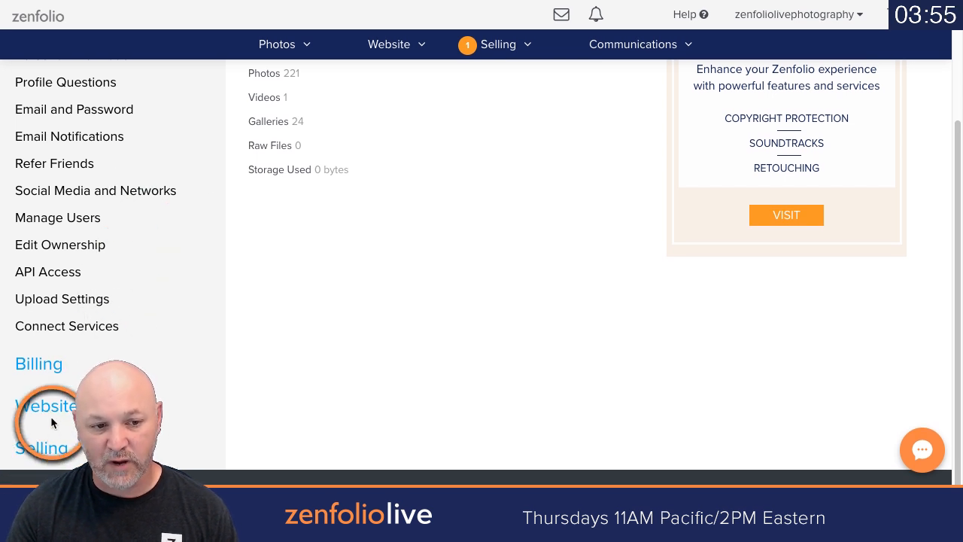
left_click(48, 448)
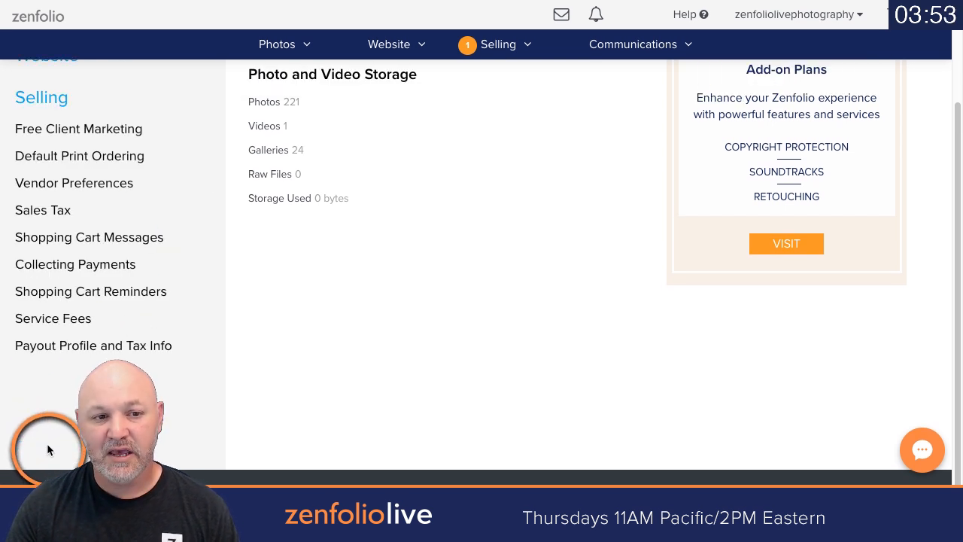
left_click(39, 210)
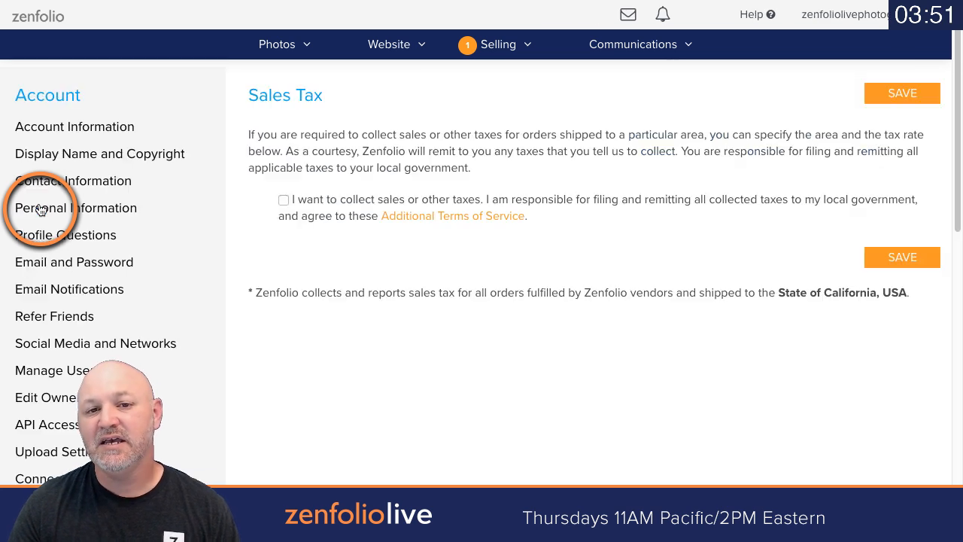
left_click(283, 201)
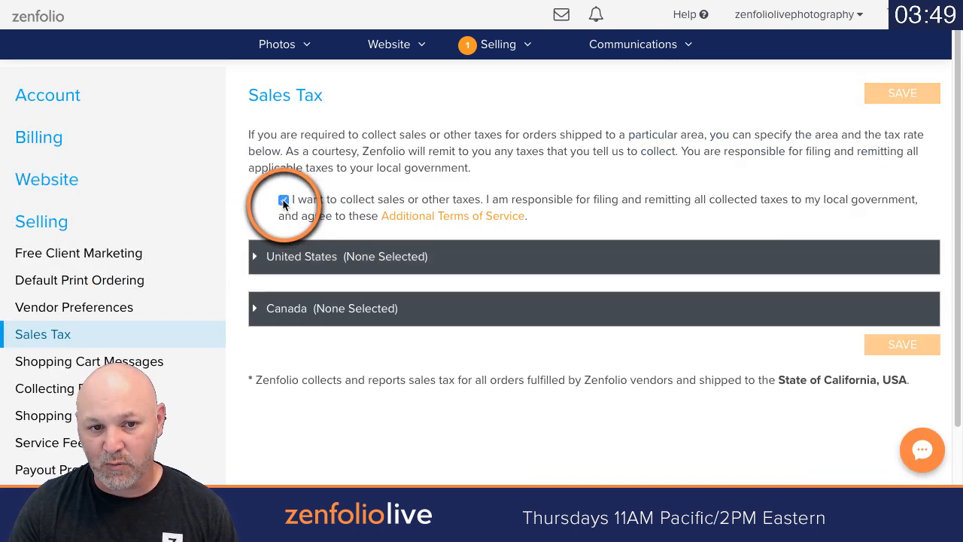
Step: Select Alaska as a tax collection state in the United States list
left_click(258, 256)
scroll(316, 335, "down", 2)
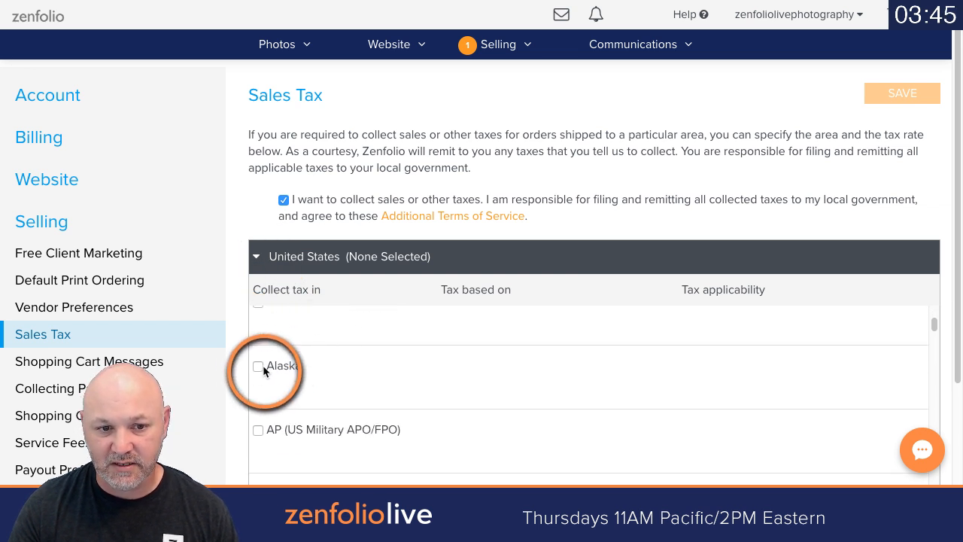
left_click(258, 366)
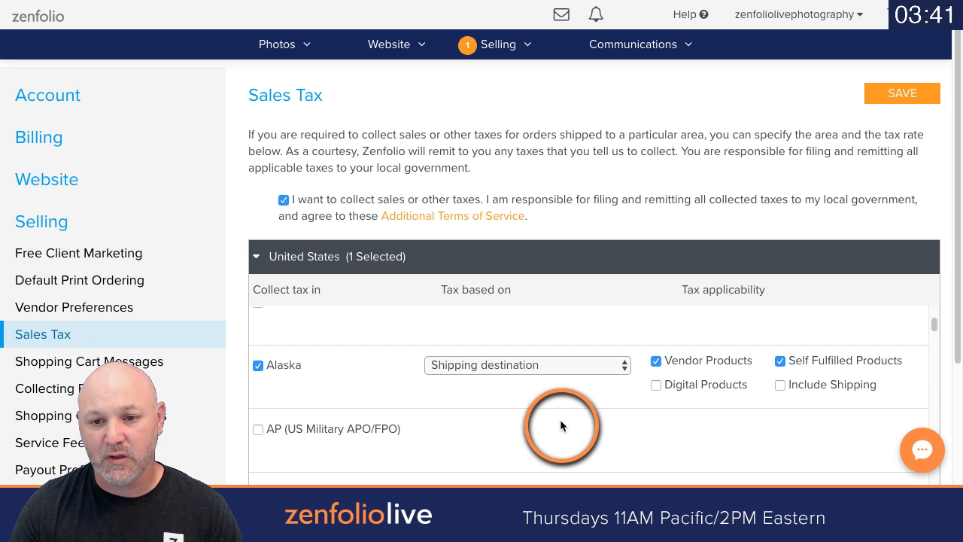
Step: Try the Custom tax basis for Alaska and set it back to Shipping destination
left_click(556, 369)
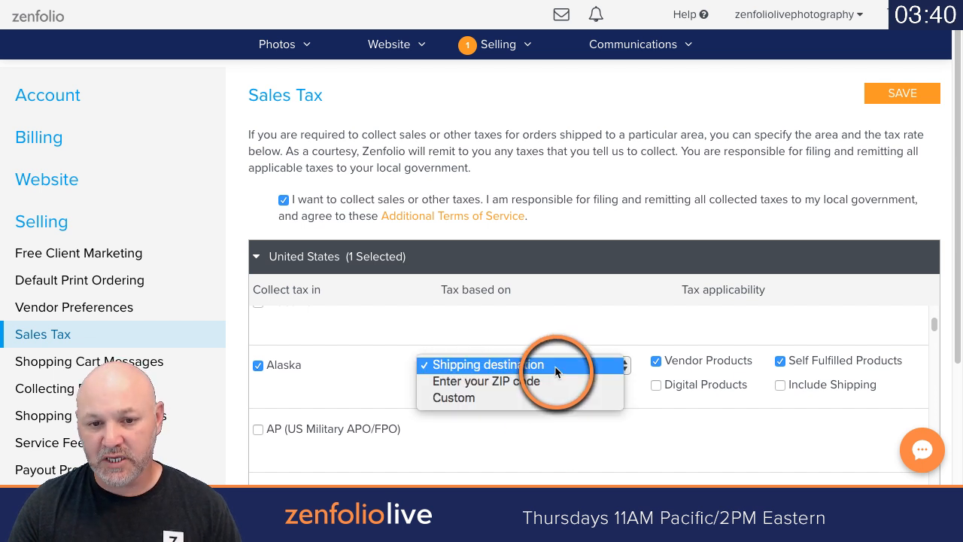
left_click(492, 364)
left_click(491, 364)
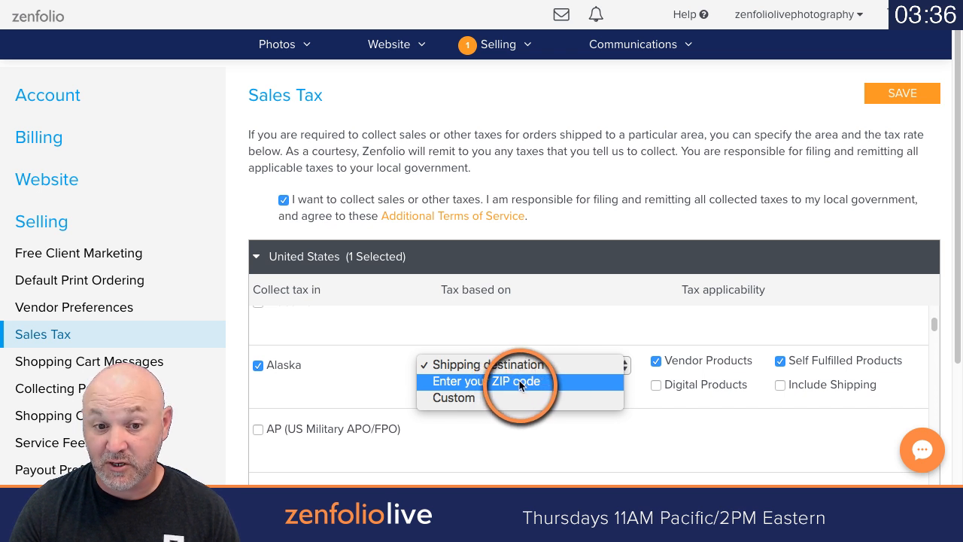
left_click(482, 397)
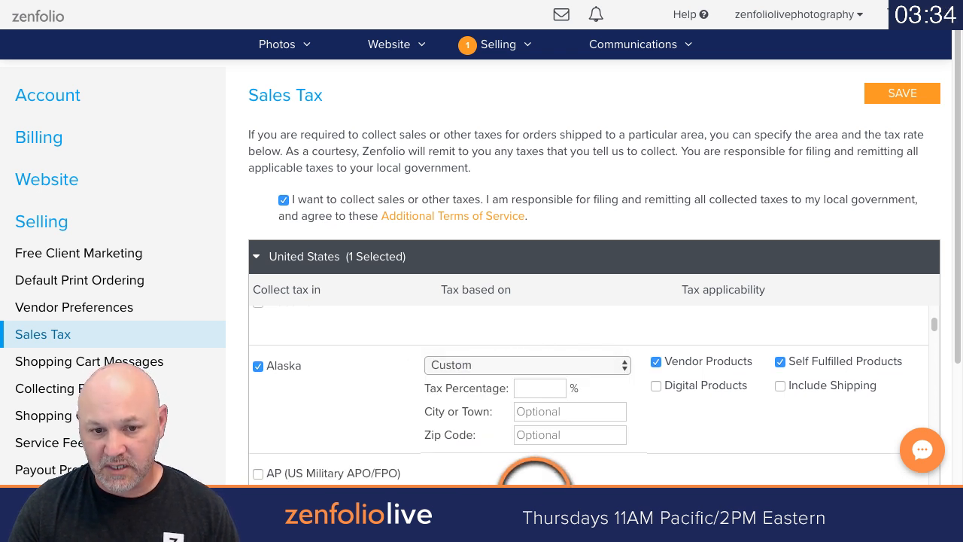
left_click(544, 366)
left_click(525, 333)
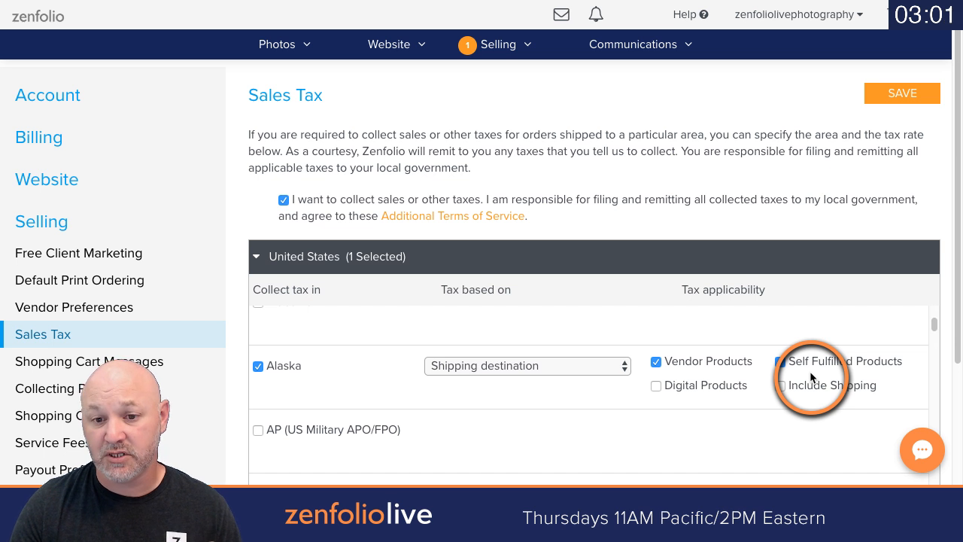
Step: Toggle the Digital Products and Vendor Products tax options for Alaska and back, and deselect the state
left_click(658, 394)
left_click(658, 388)
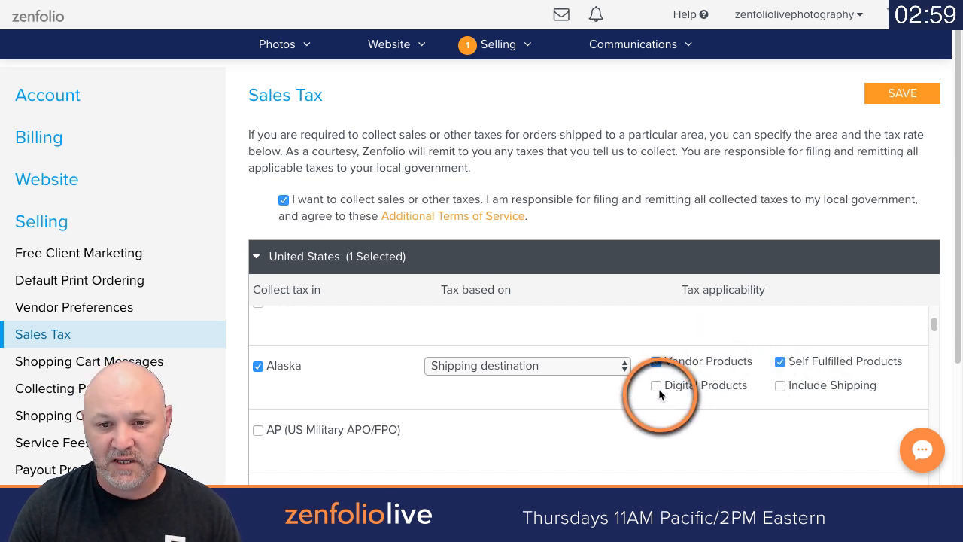
left_click(657, 362)
left_click(657, 363)
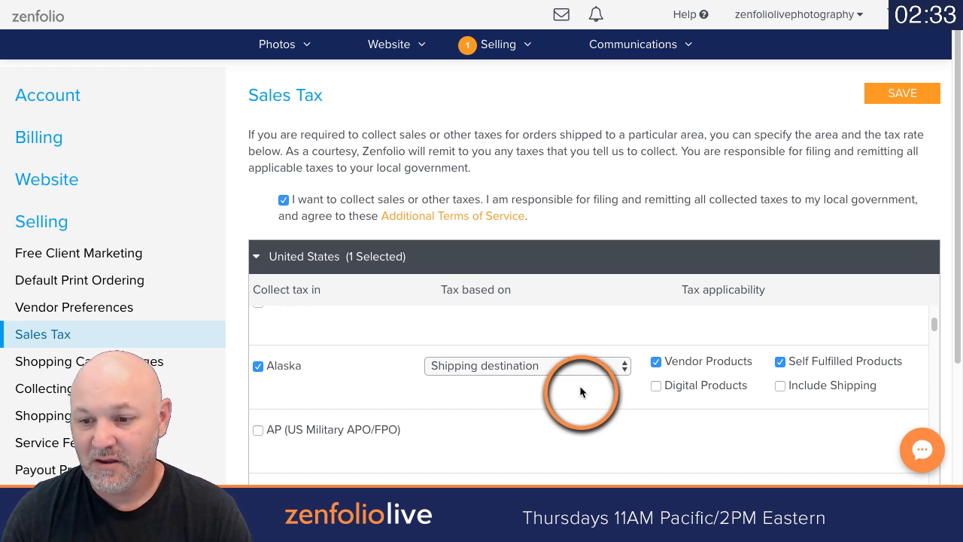
left_click(267, 369)
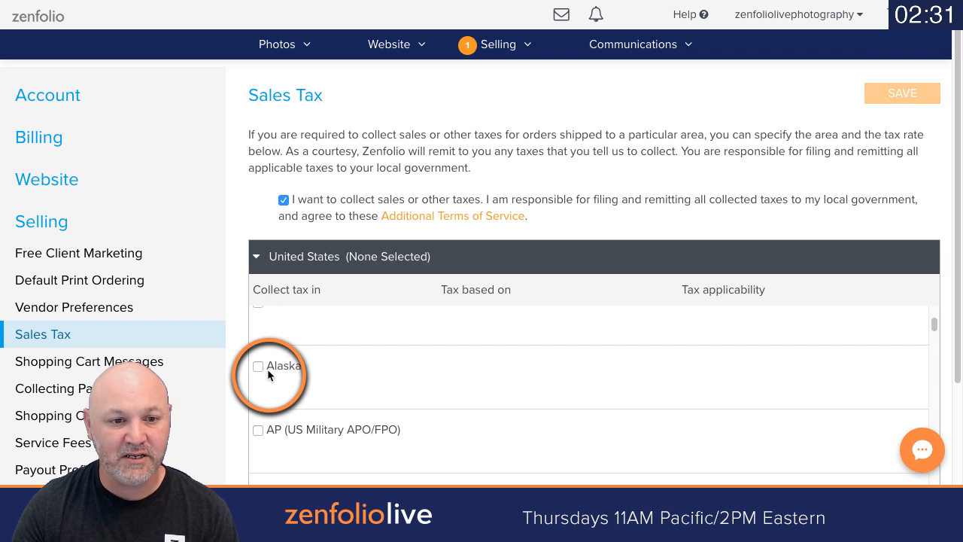
Step: Leave the Sales Tax page for the photo organizer
left_click(292, 47)
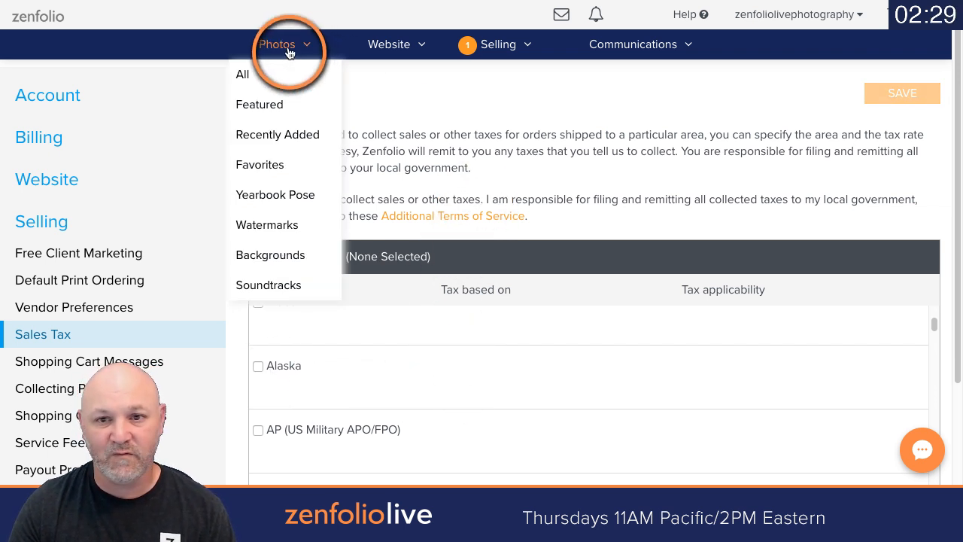